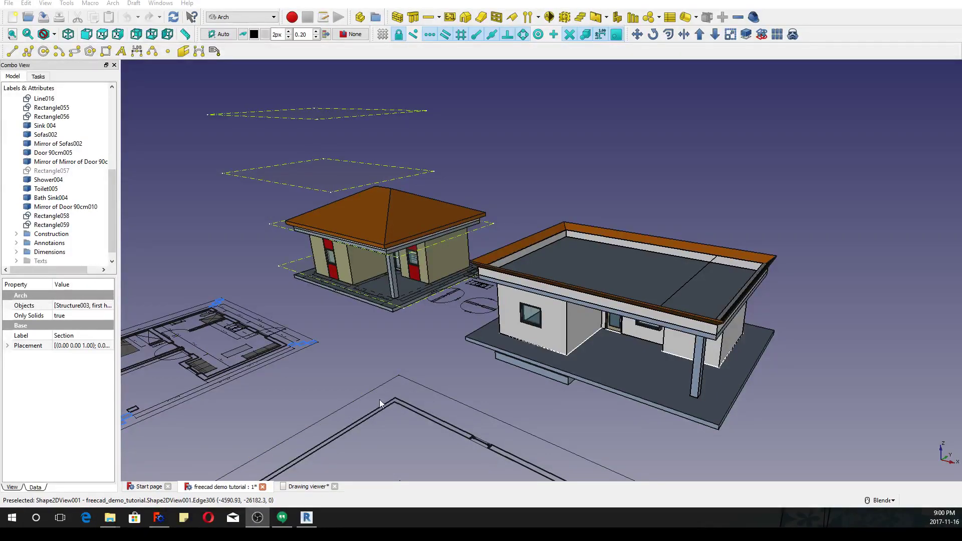
Step: Look over the two house models, their 2D line work and the objects listed in the model tree
middle_click_drag(451, 311, 453, 348)
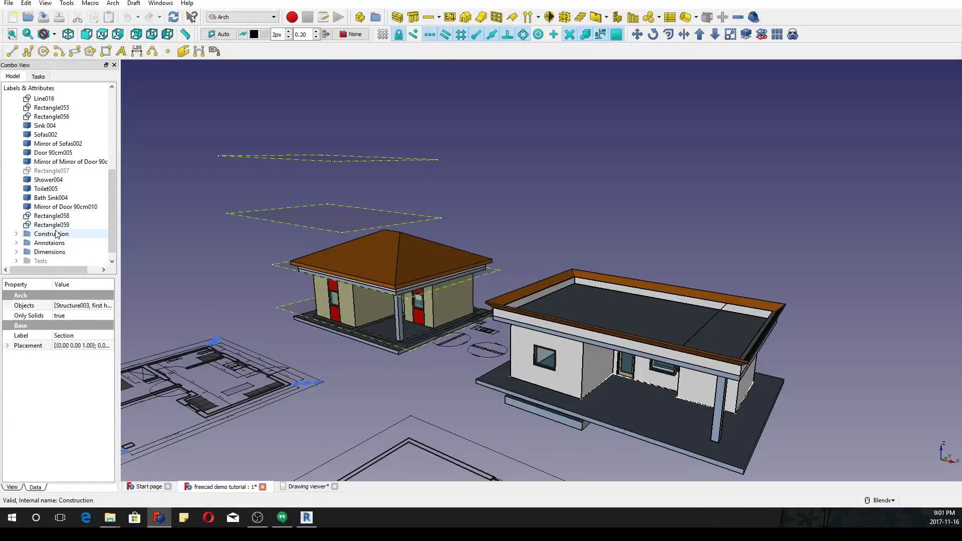
scroll(50, 208, "up", 6)
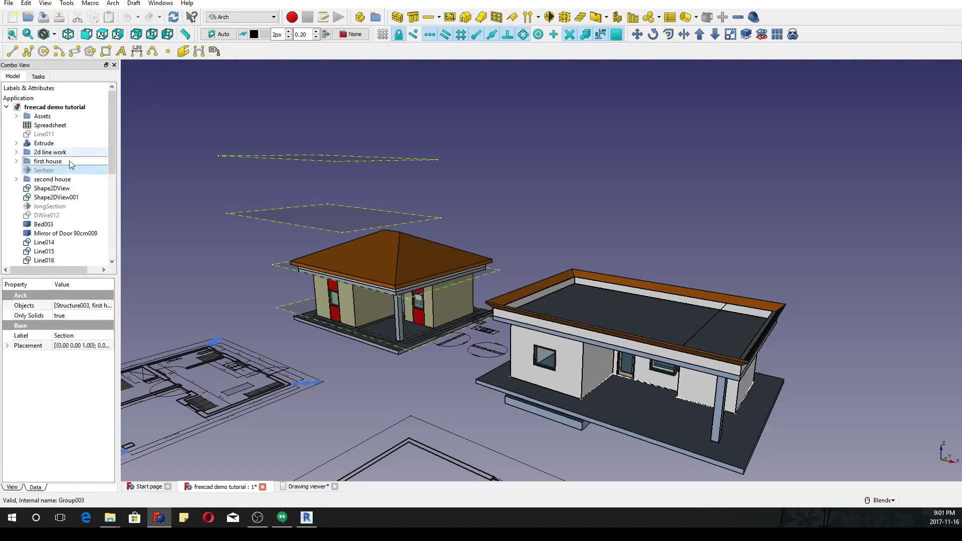
scroll(297, 208, "up", 3)
scroll(446, 248, "down", 2)
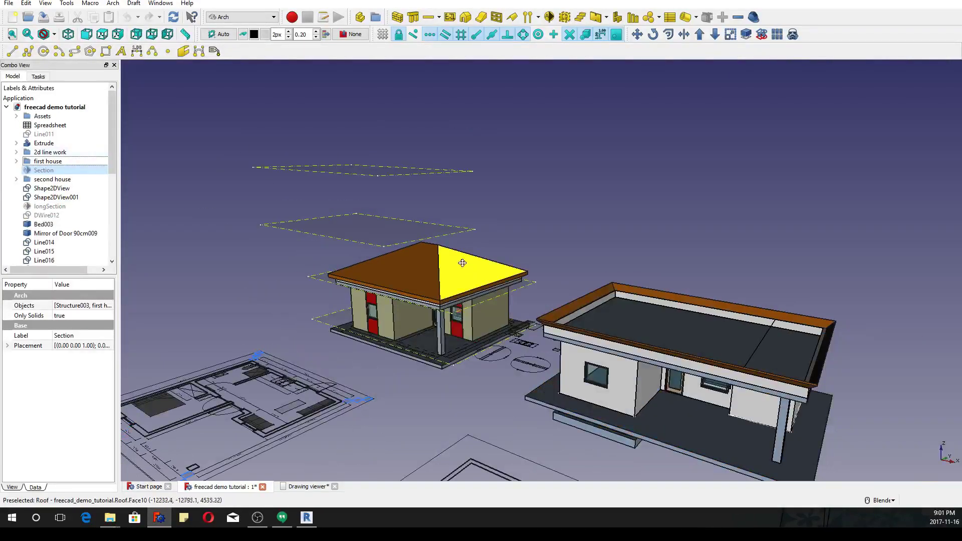
scroll(445, 254, "down", 2)
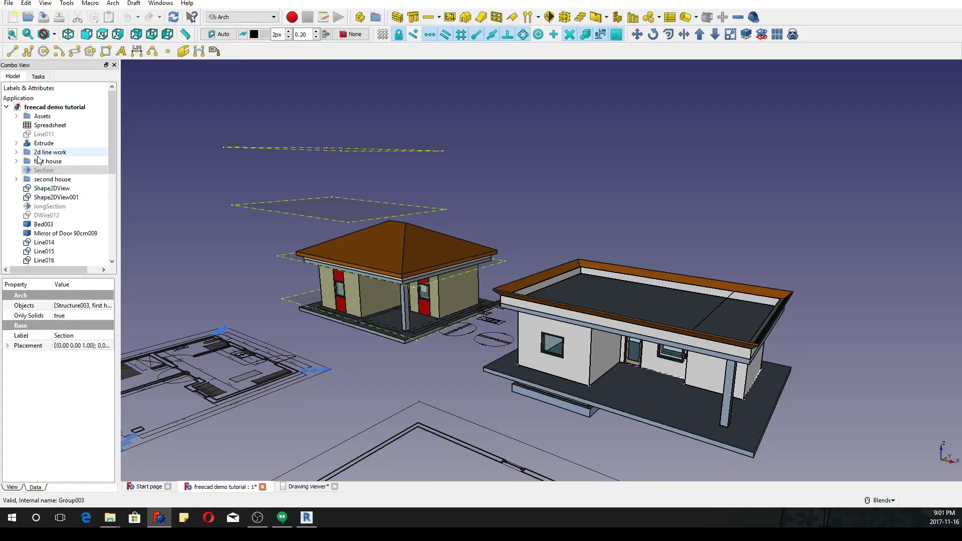
scroll(44, 184, "down", 3)
scroll(44, 184, "down", 3)
scroll(47, 188, "up", 6)
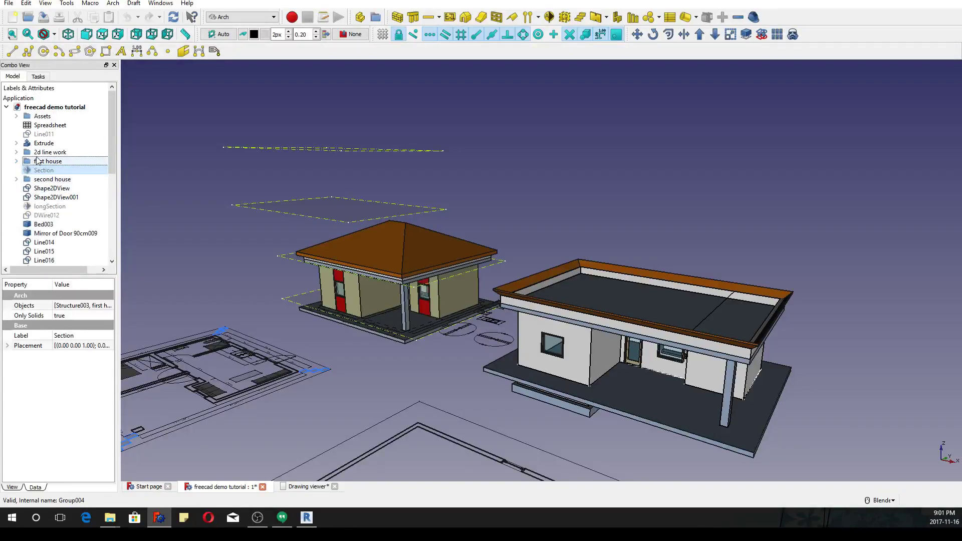
Step: Expand the first house group and select its contents from Wall010 through Section
left_click(43, 180)
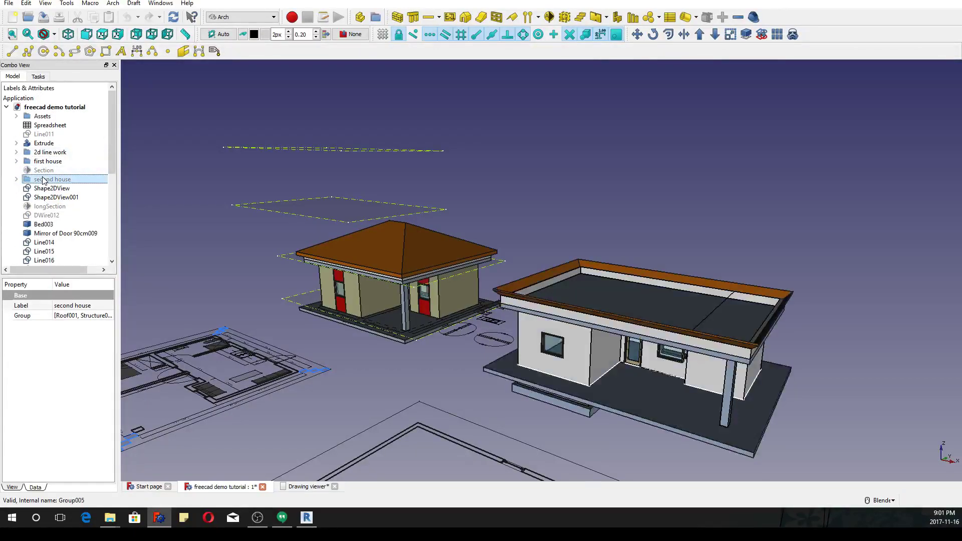
left_click(50, 162)
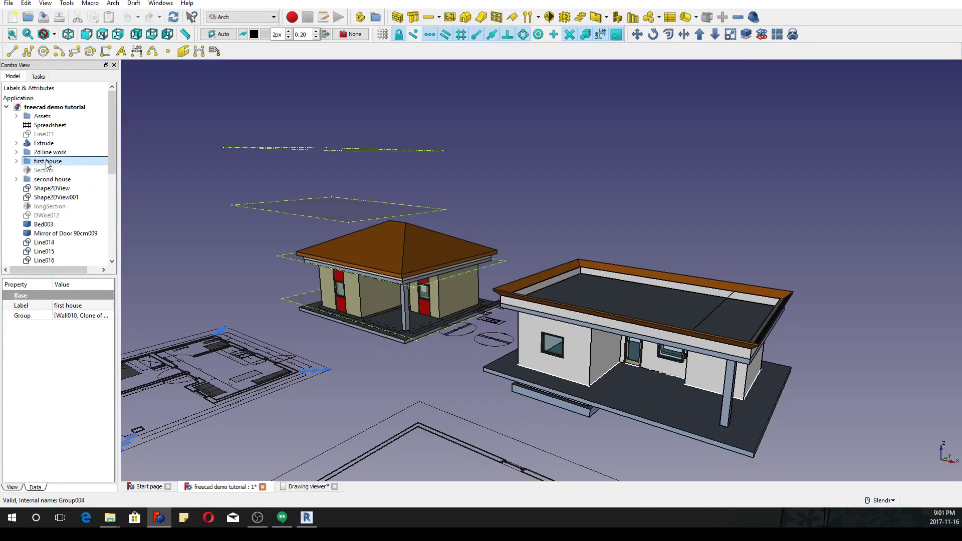
double_click(47, 162)
left_click(53, 170)
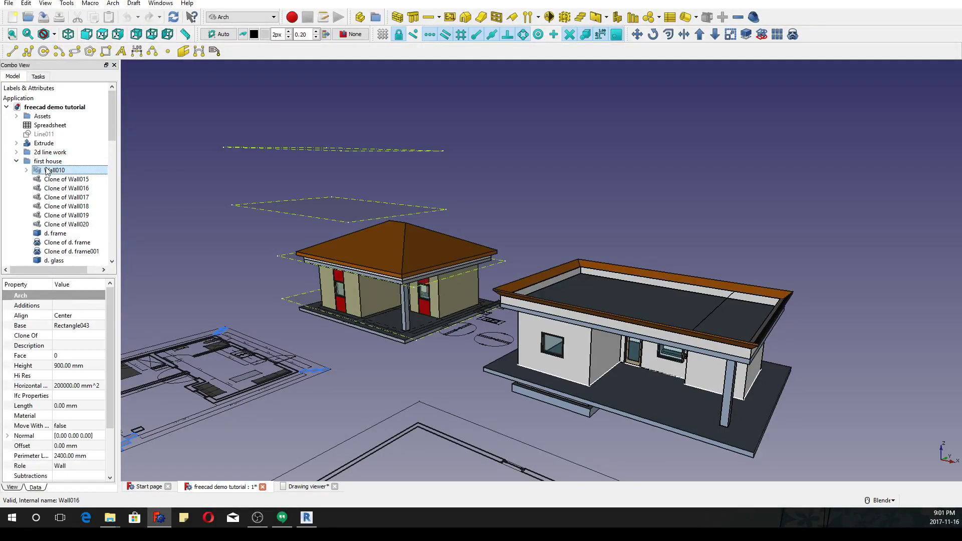
scroll(48, 185, "down", 8)
scroll(48, 189, "down", 1)
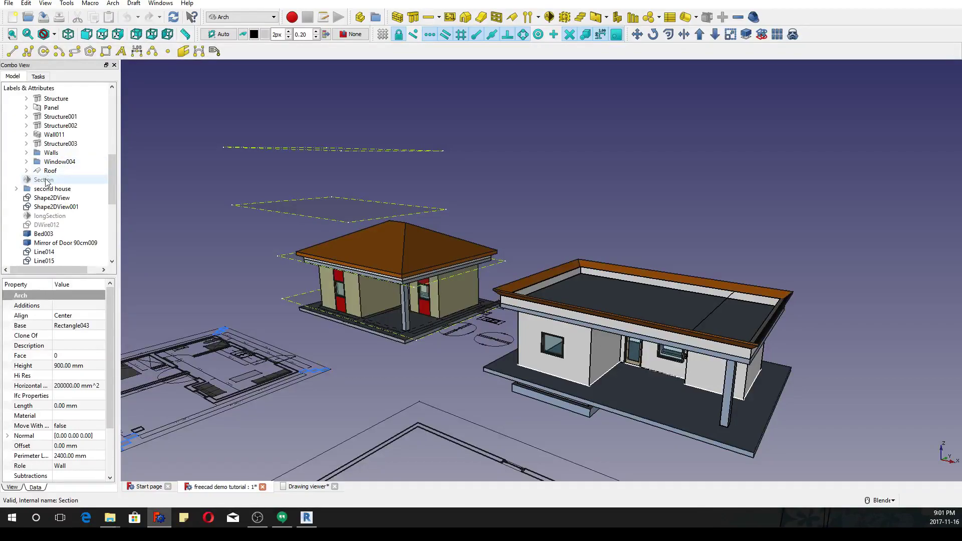
left_click(44, 180, "shift")
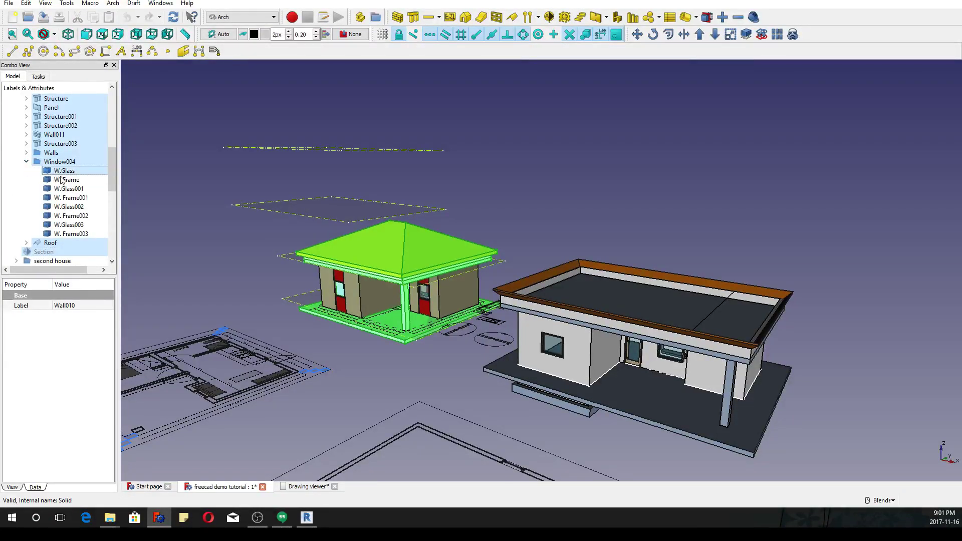
Step: Add the glass and frame parts inside Window004 and the walls inside the Walls group to the selection
left_click_drag(56, 171, 61, 227, "ctrl")
left_click(27, 152)
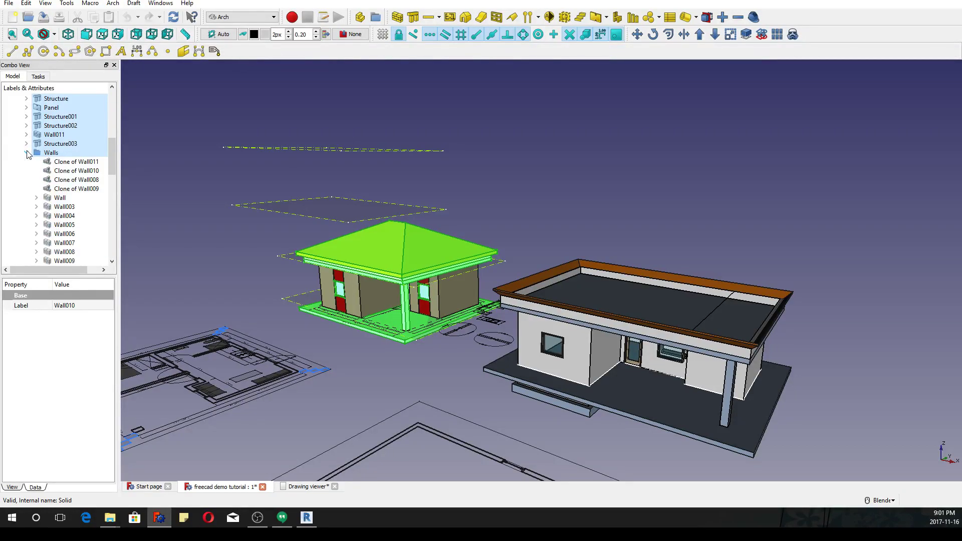
mouse_move(66, 165)
left_mouse_down("ctrl")
mouse_move(63, 263)
mouse_move(59, 165)
left_mouse_up("ctrl")
scroll(55, 154, "up", 3)
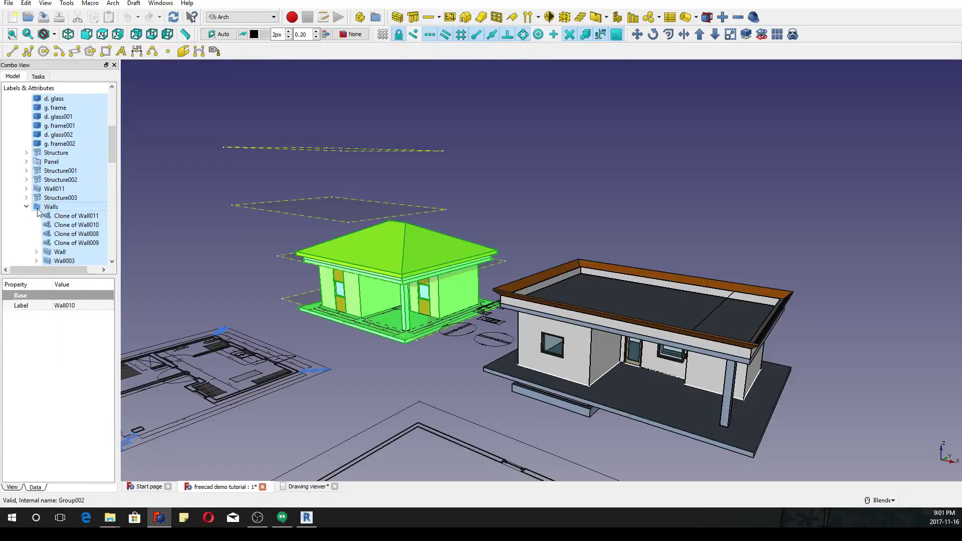
Step: Check the selected items throughout the first house's group, including its Walls and Window004 subgroups
scroll(41, 200, "up", 4)
scroll(38, 210, "up", 4)
scroll(39, 210, "down", 4)
scroll(48, 229, "up", 1)
scroll(48, 230, "up", 1)
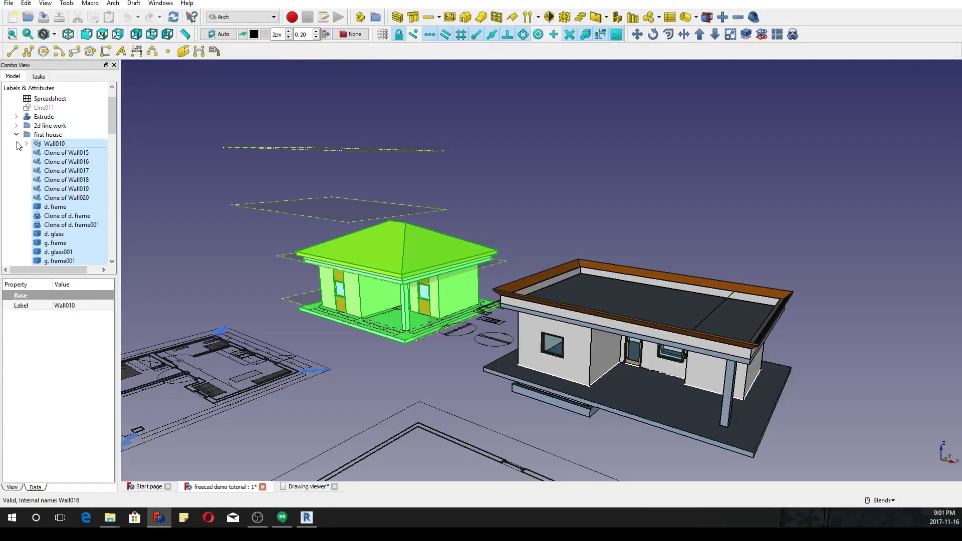
scroll(47, 172, "down", 6)
scroll(48, 173, "down", 1)
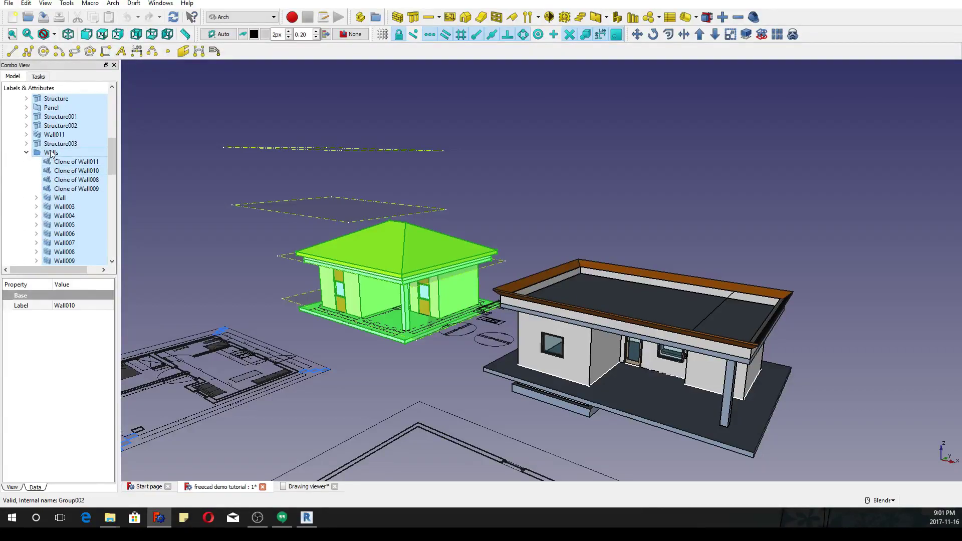
scroll(57, 162, "down", 5)
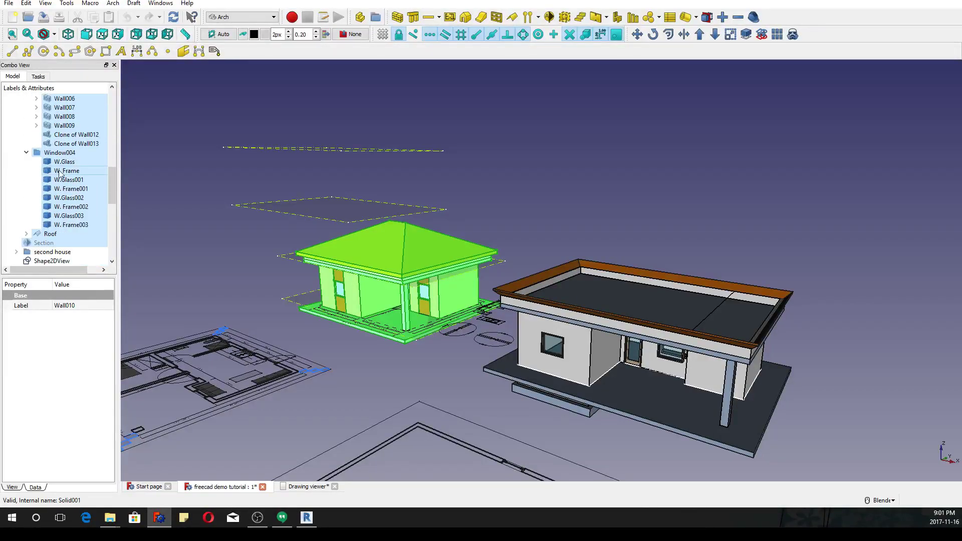
scroll(56, 158, "down", 3)
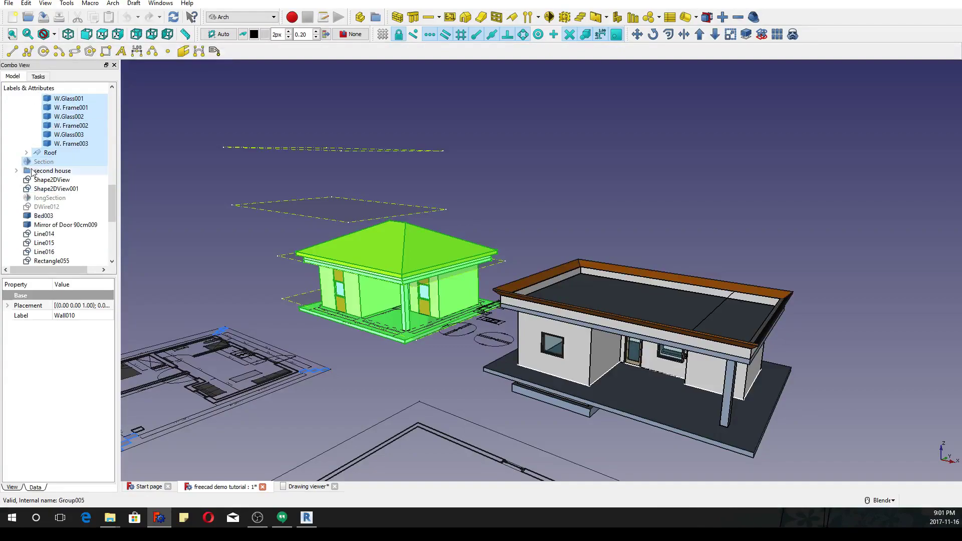
Step: Expand the second house group and extend the selection from Roof001 through Rectangle059
left_click(17, 171)
left_click(49, 180)
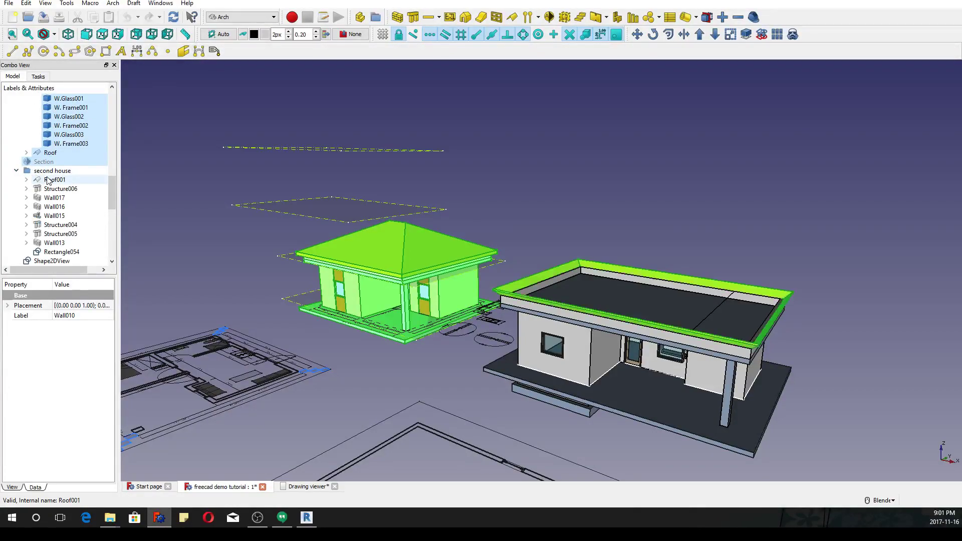
scroll(52, 191, "down", 3)
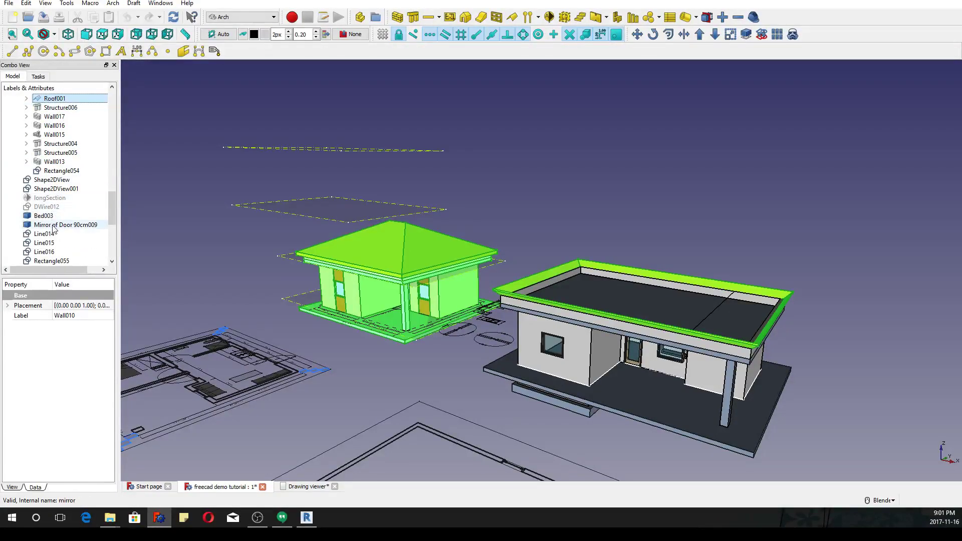
scroll(50, 208, "down", 6)
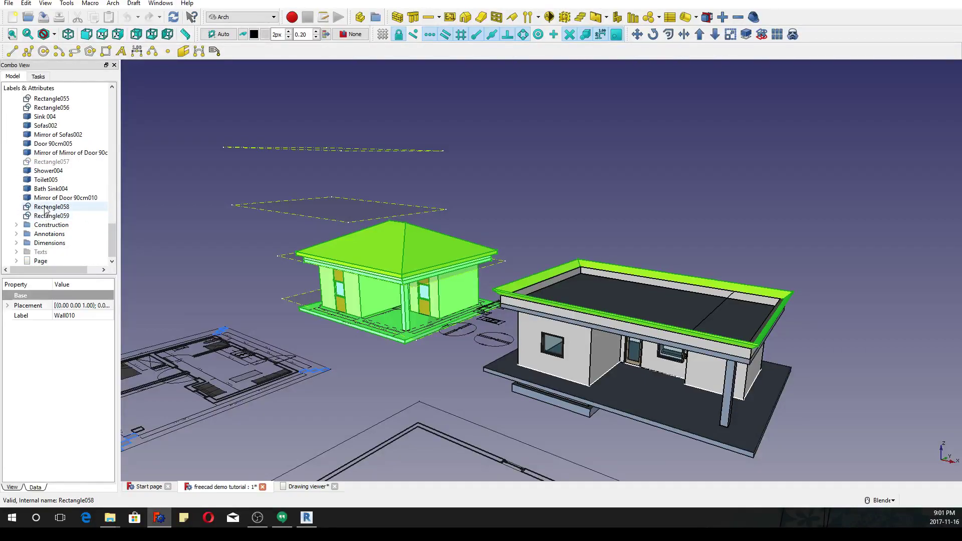
left_click(46, 216, "shift")
Step: Export the selected objects as an Industry Foundation Classes (IFC) file named projec2 in the video tuts recorded folder
scroll(254, 222, "down", 5)
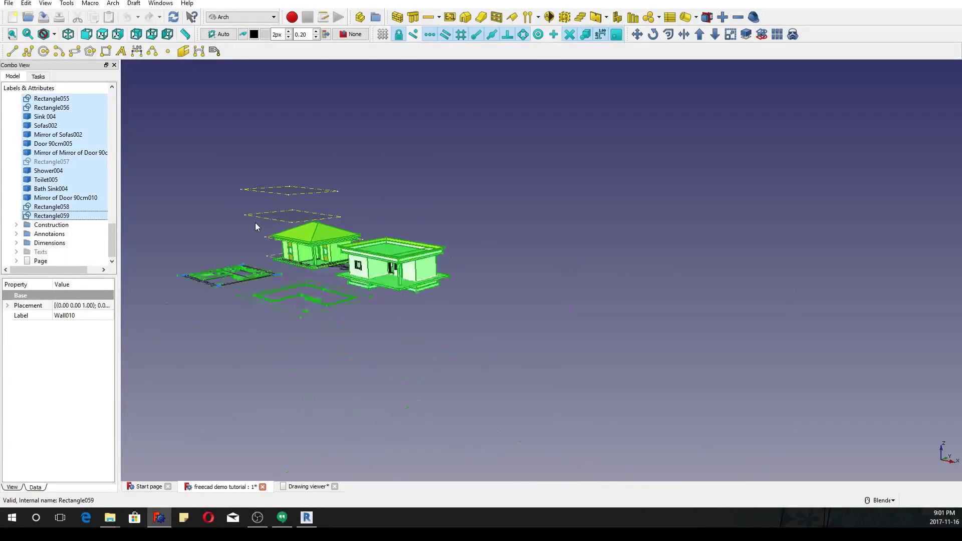
middle_click_drag(317, 314, 392, 315)
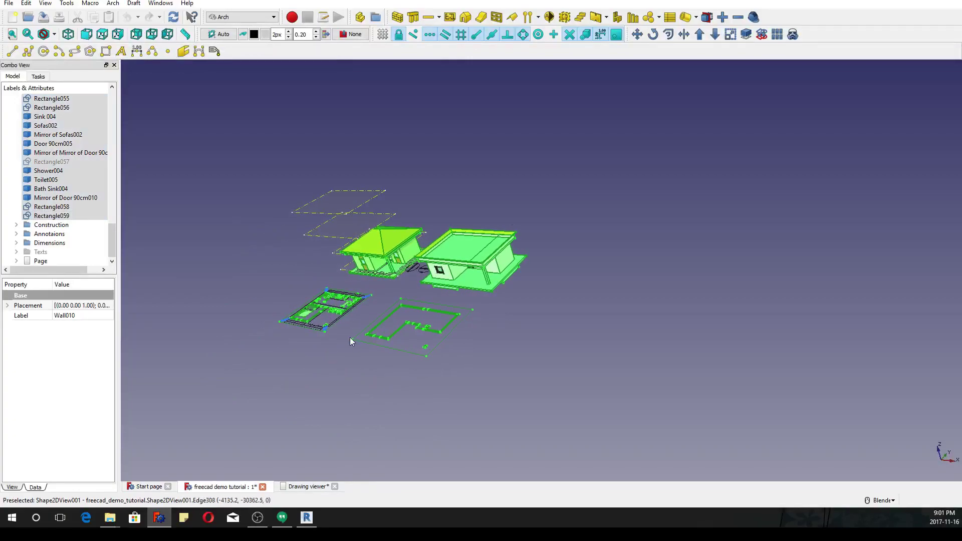
scroll(388, 333, "up", 6)
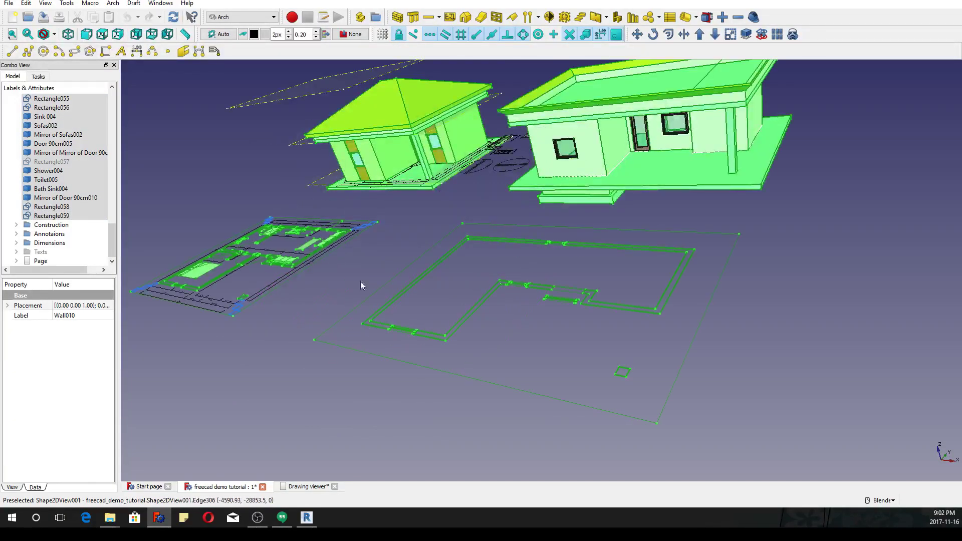
middle_click_drag(751, 272, 490, 374)
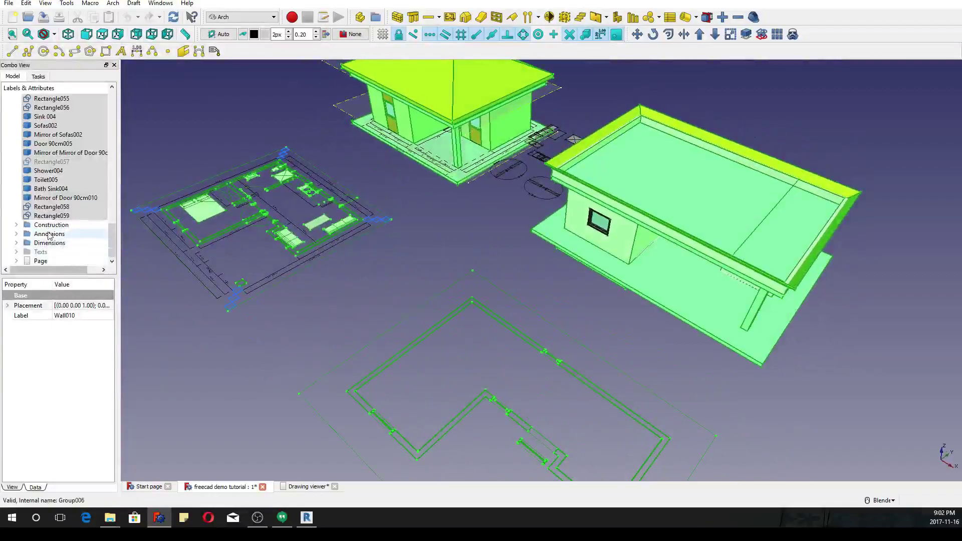
middle_click_drag(551, 320, 821, 203)
left_click(8, 6)
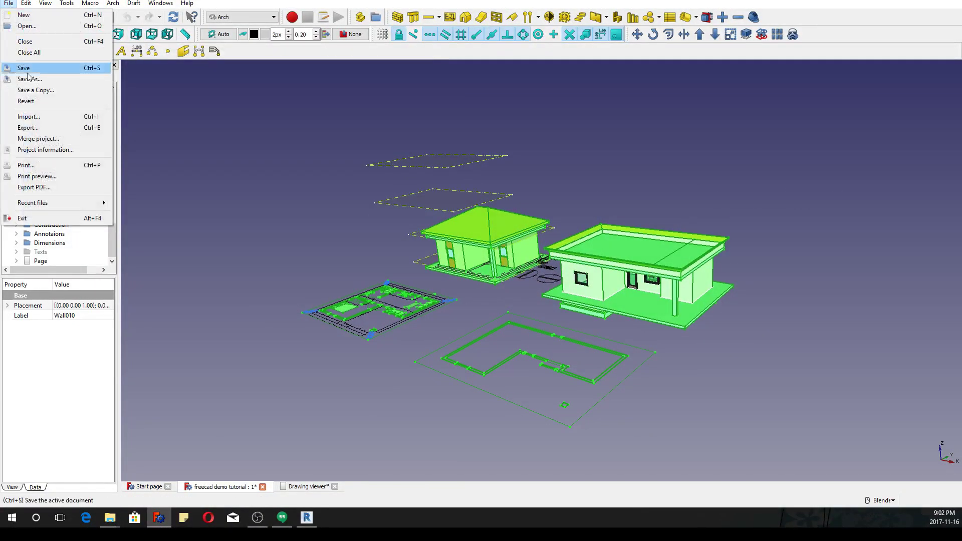
left_click(37, 128)
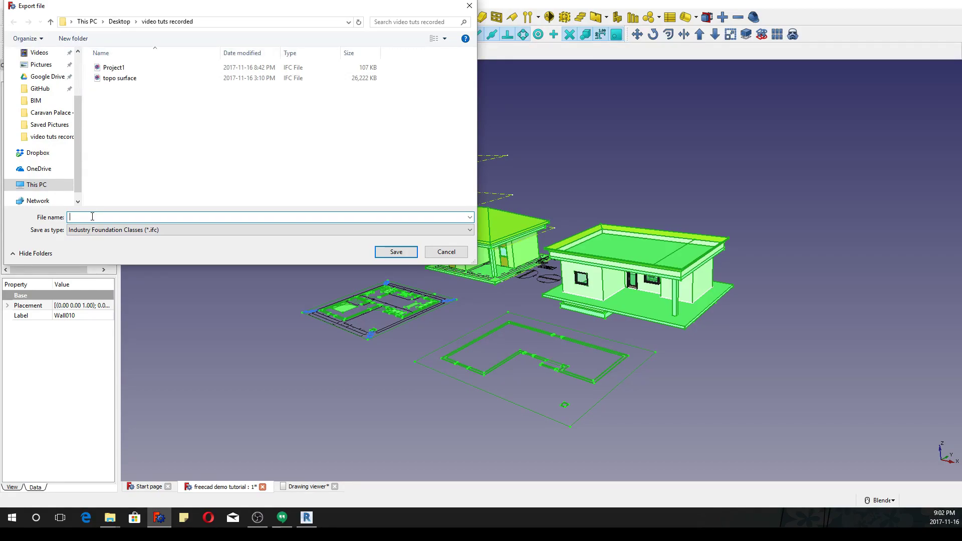
type("prot")
key("BackSpace")
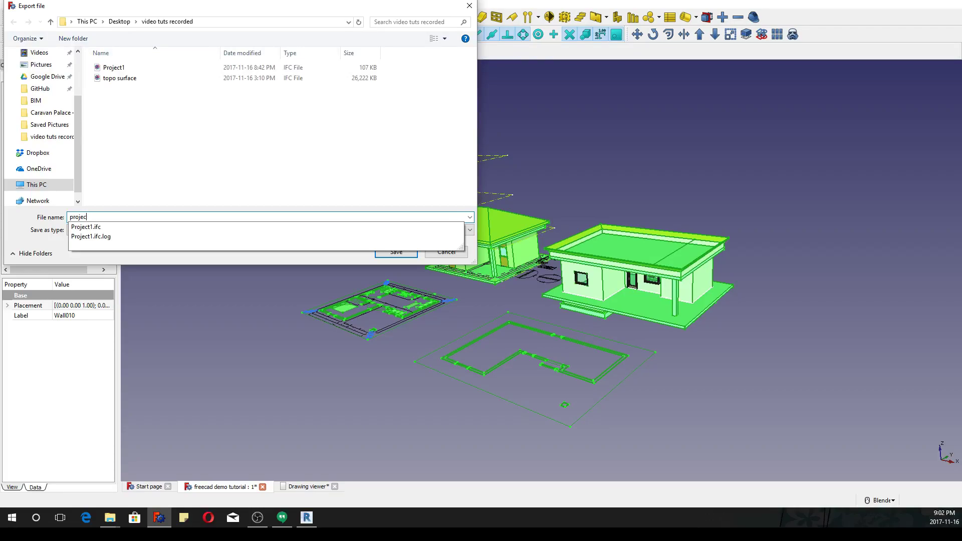
type("jec2")
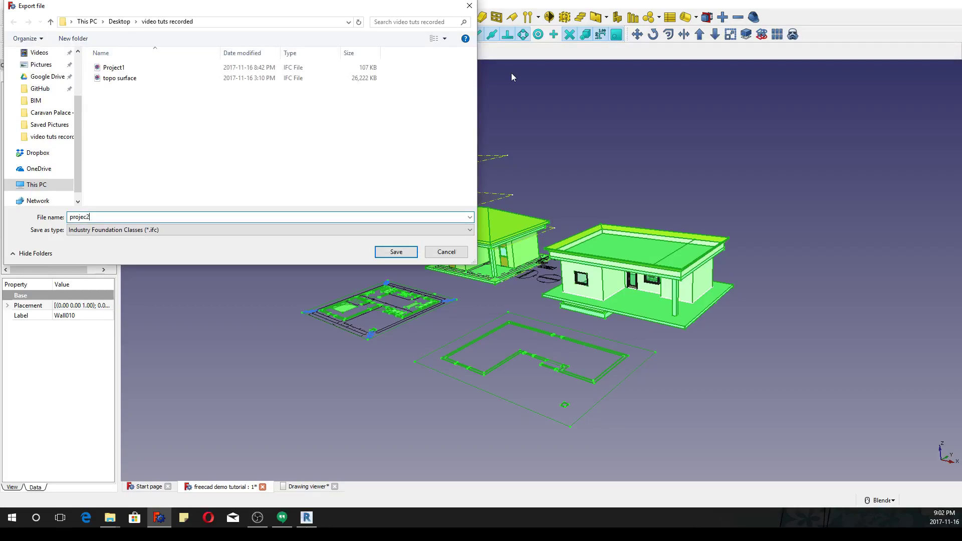
left_click(414, 252)
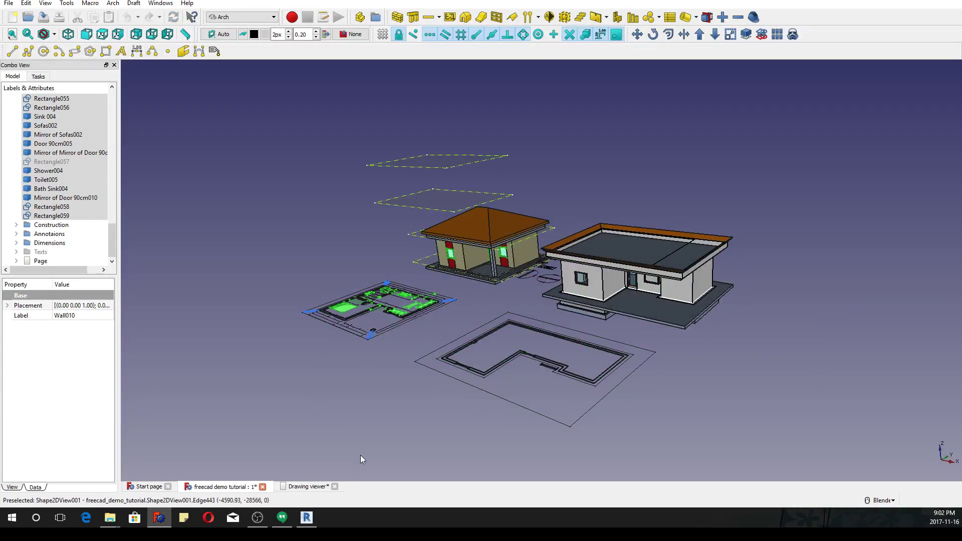
Step: Switch to Revit and open the IFC file projec2 from the video tuts recorded folder on the Desktop
key("alt+Tab")
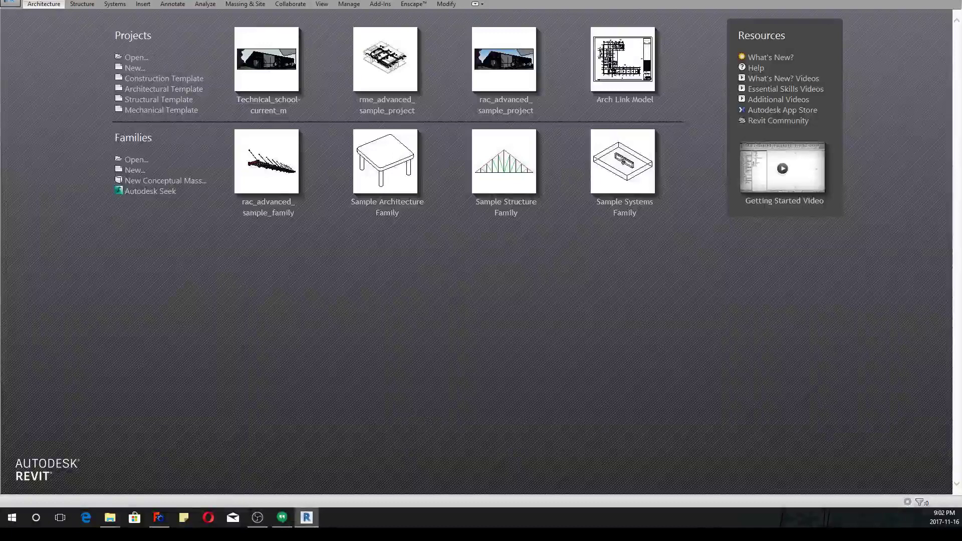
left_click(9, 2)
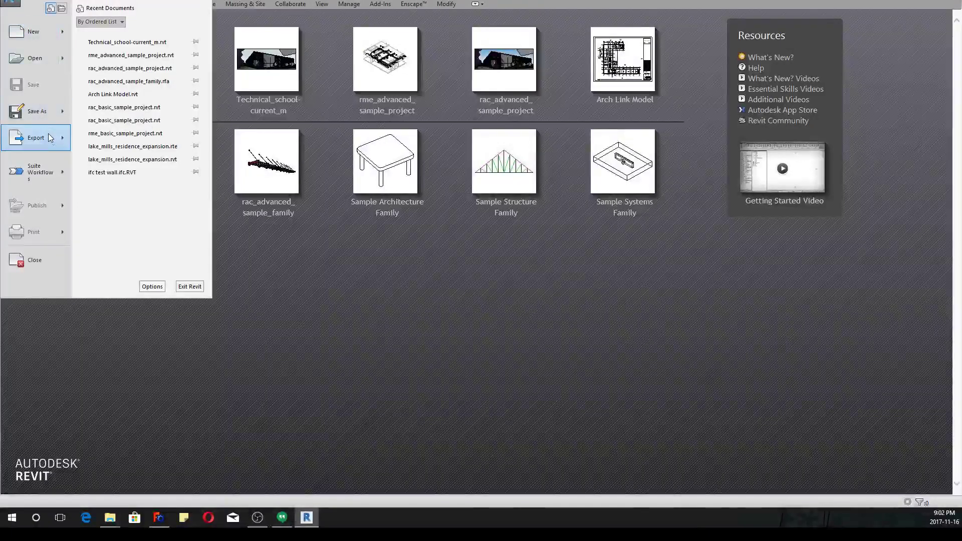
mouse_move(65, 58)
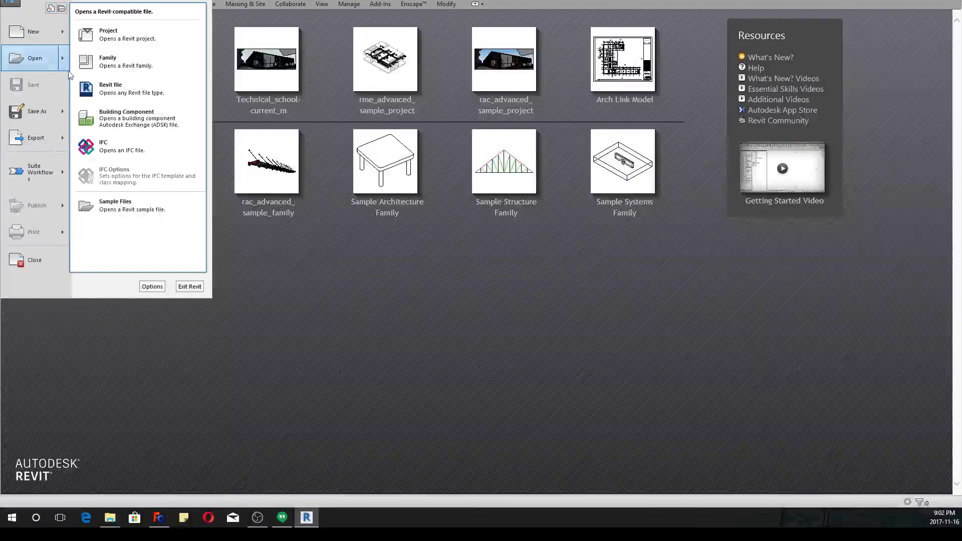
left_click(112, 148)
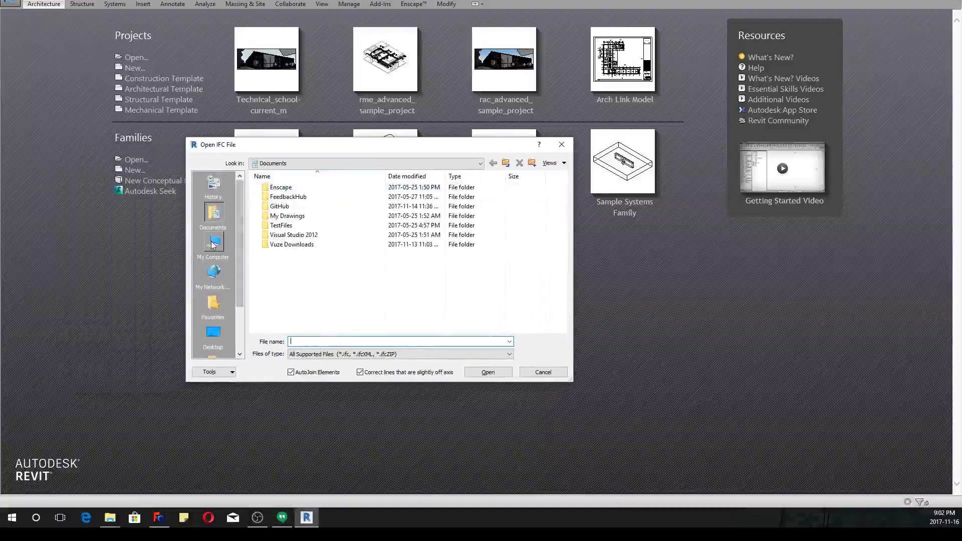
left_click(213, 335)
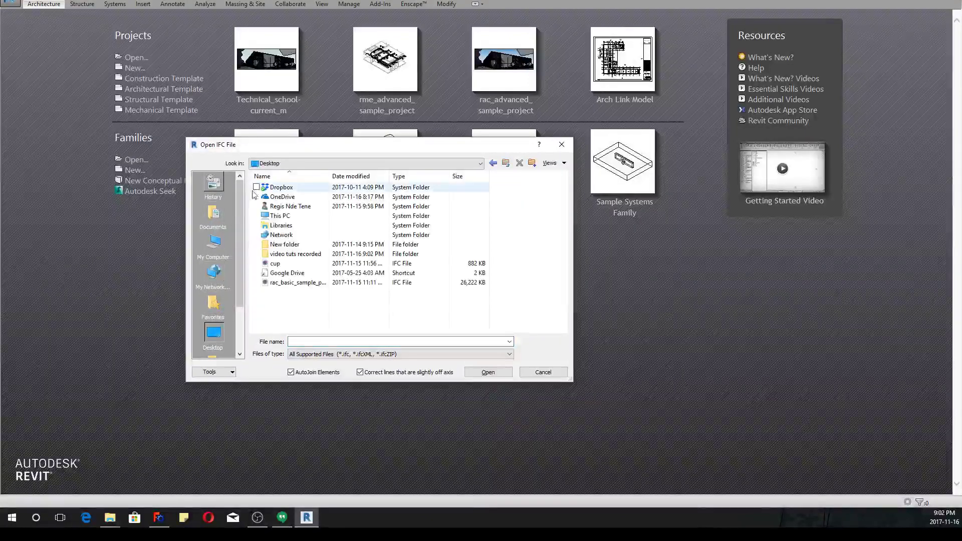
double_click(288, 254)
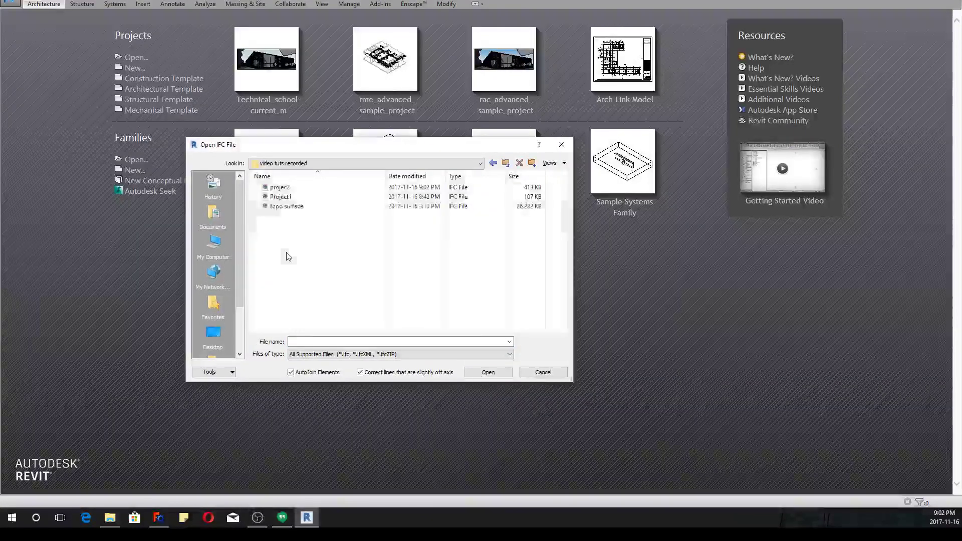
left_click(288, 197)
left_click(485, 372)
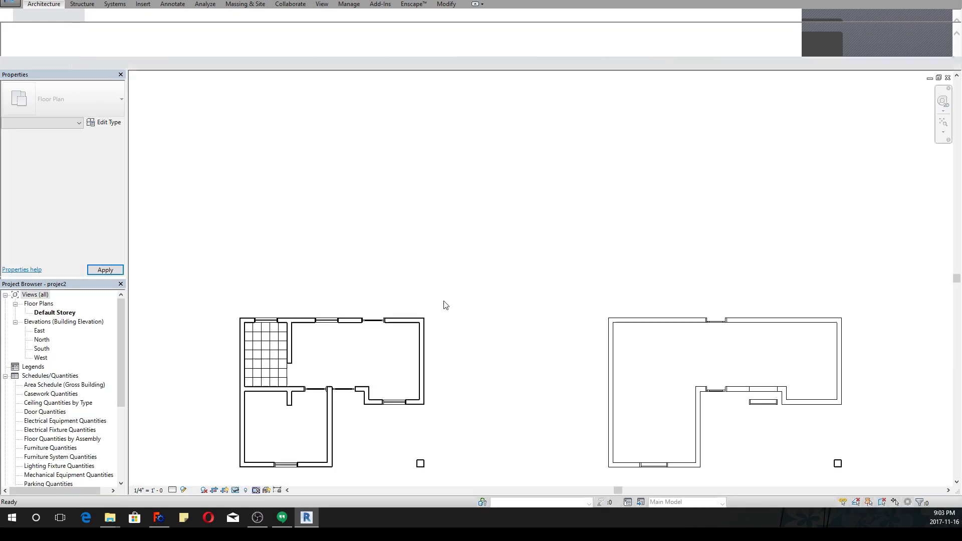
Step: Examine the imported floor plan of the first house, including the frame of the door between its rooms
scroll(440, 307, "down", 3)
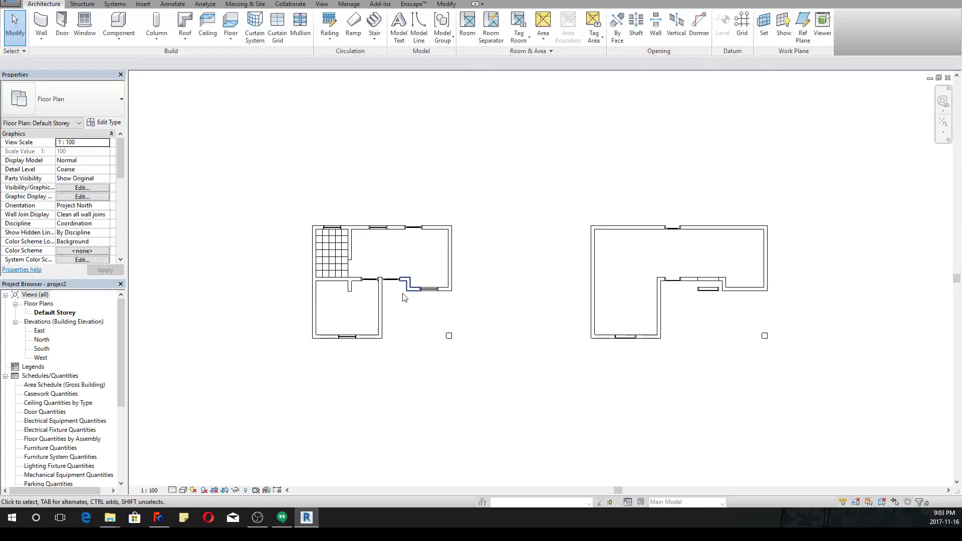
scroll(403, 296, "up", 5)
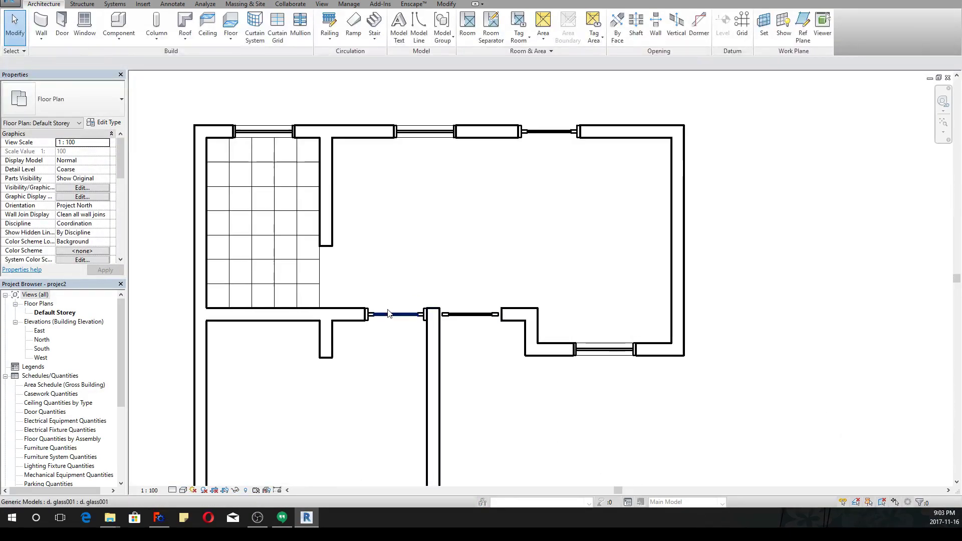
scroll(388, 314, "up", 1)
middle_click_drag(352, 342, 326, 378)
scroll(332, 376, "up", 2)
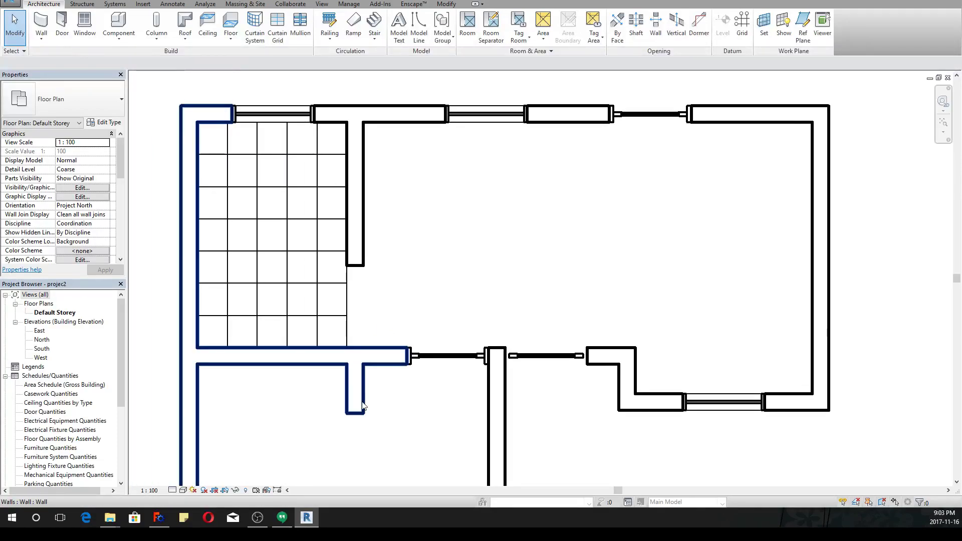
scroll(362, 403, "down", 2)
middle_click_drag(361, 405, 376, 315)
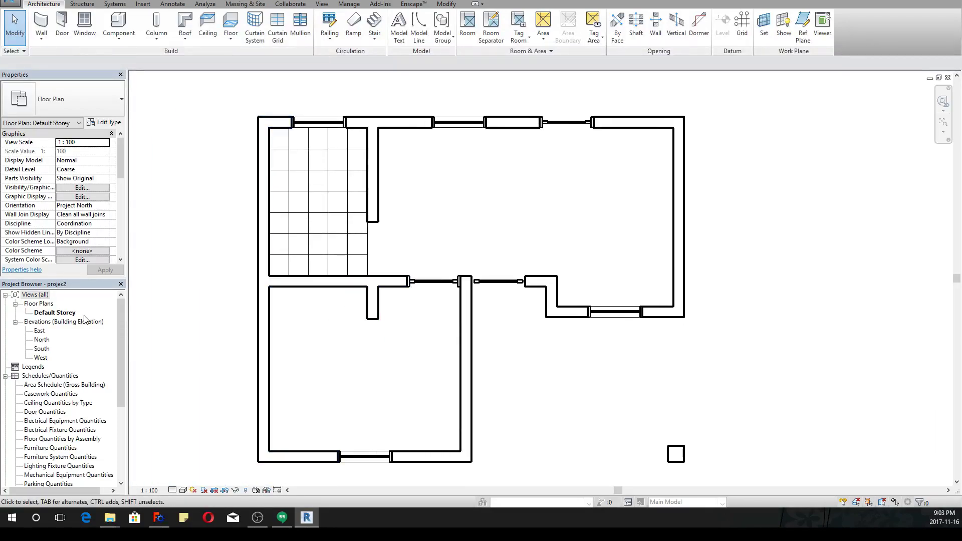
scroll(381, 282, "up", 2)
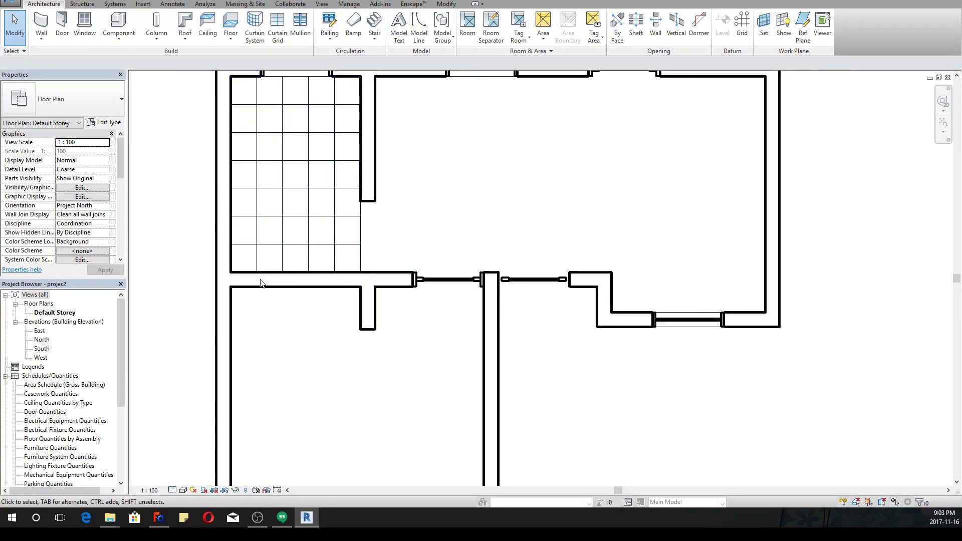
scroll(471, 285, "up", 3)
left_click(493, 285)
scroll(493, 284, "up", 2)
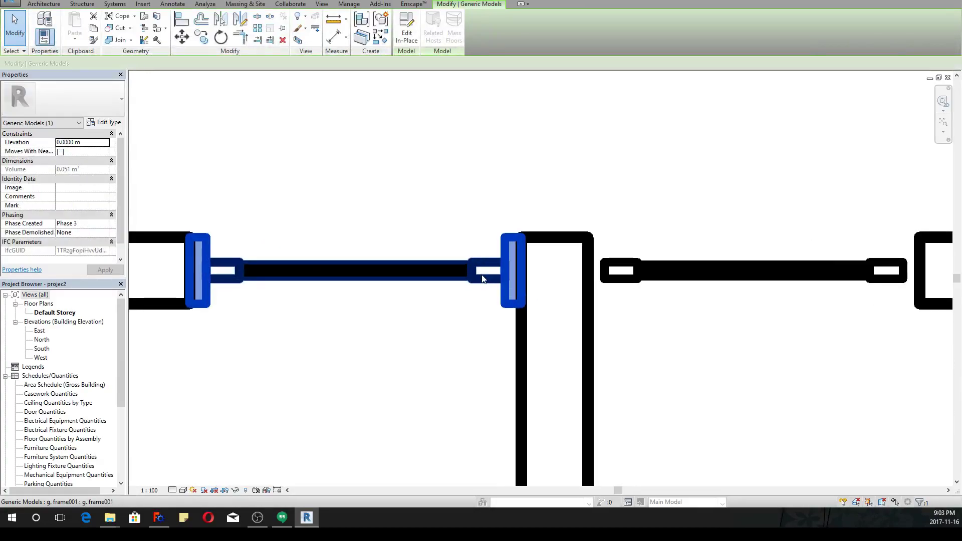
scroll(301, 302, "down", 3)
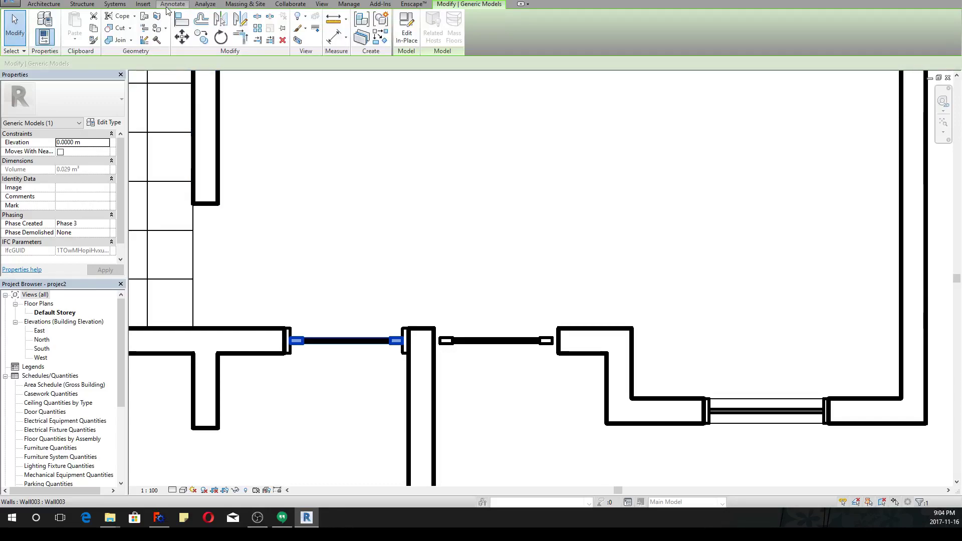
Step: Turn on the Thin Lines display for the floor plan and clear the selection
left_click(321, 4)
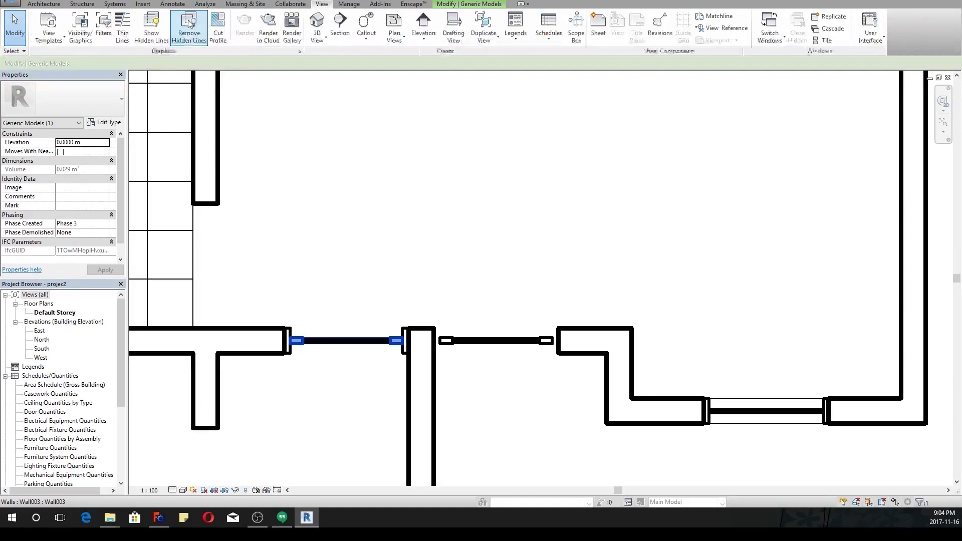
left_click(123, 28)
key("Escape")
scroll(329, 339, "down", 4)
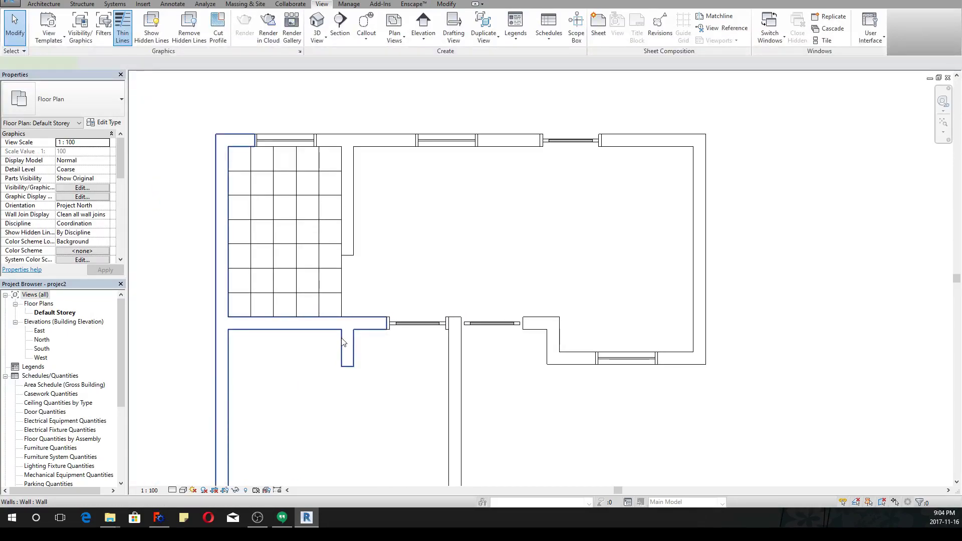
Step: Select the first house's walls and detached column one after another to inspect how they were imported
left_click(342, 343)
left_click(352, 153)
left_click(494, 144)
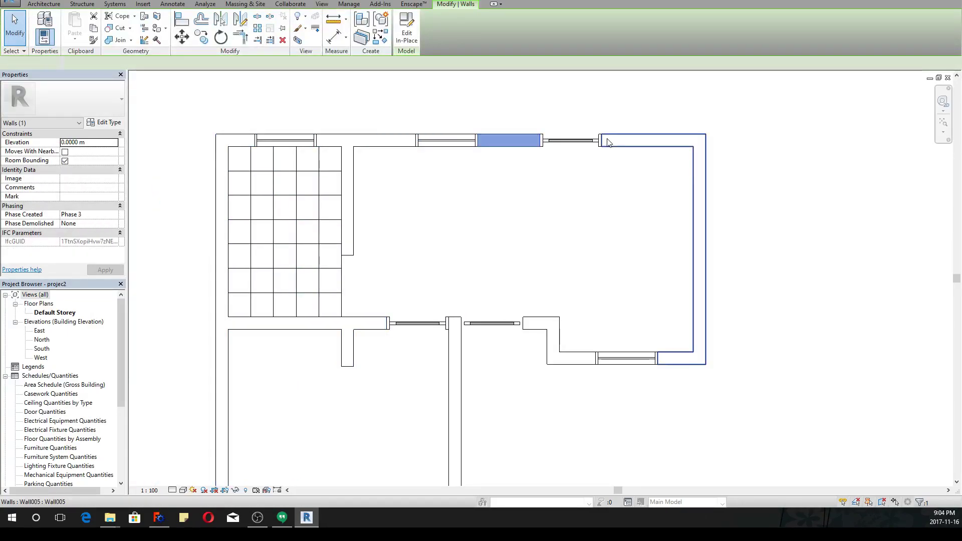
left_click(615, 147)
left_click(553, 345)
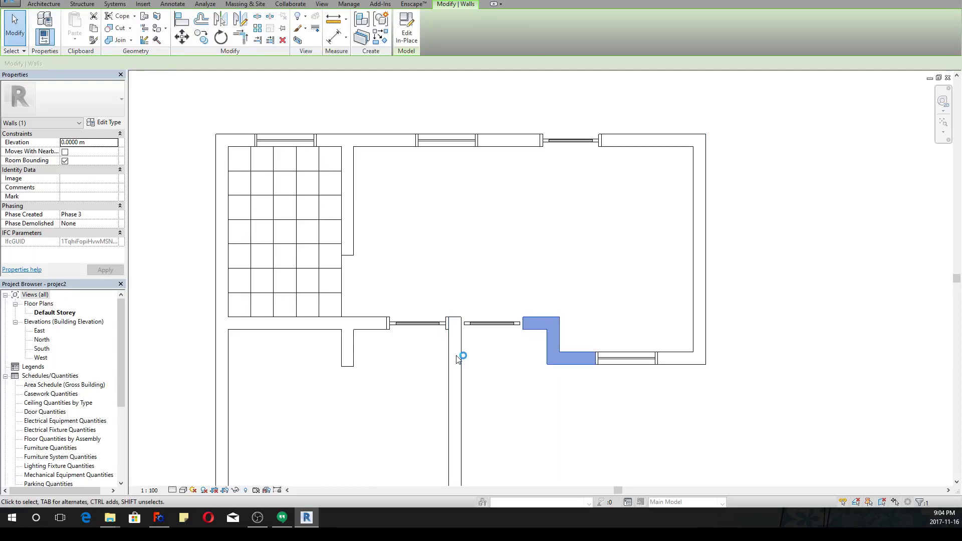
scroll(457, 358, "down", 2)
left_click(428, 343)
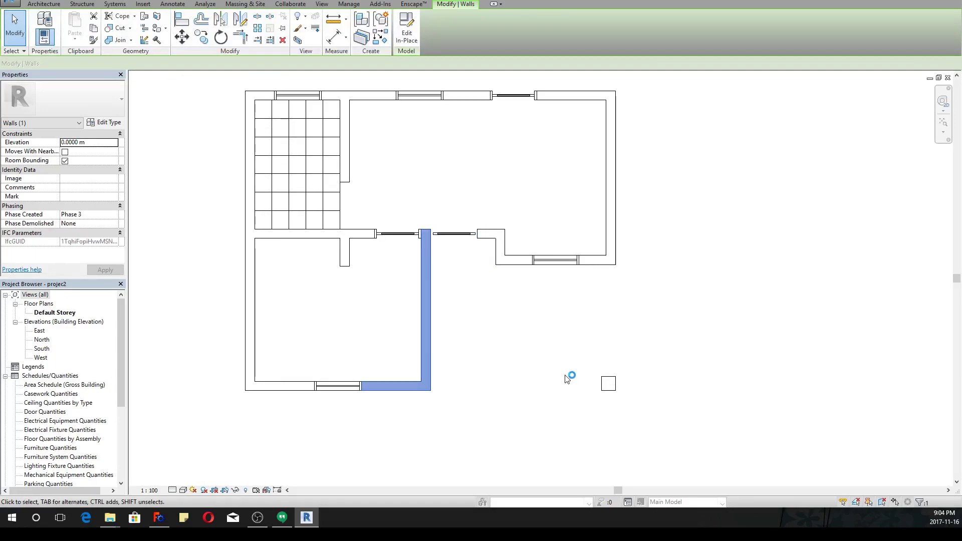
left_click(607, 385)
scroll(591, 351, "down", 3)
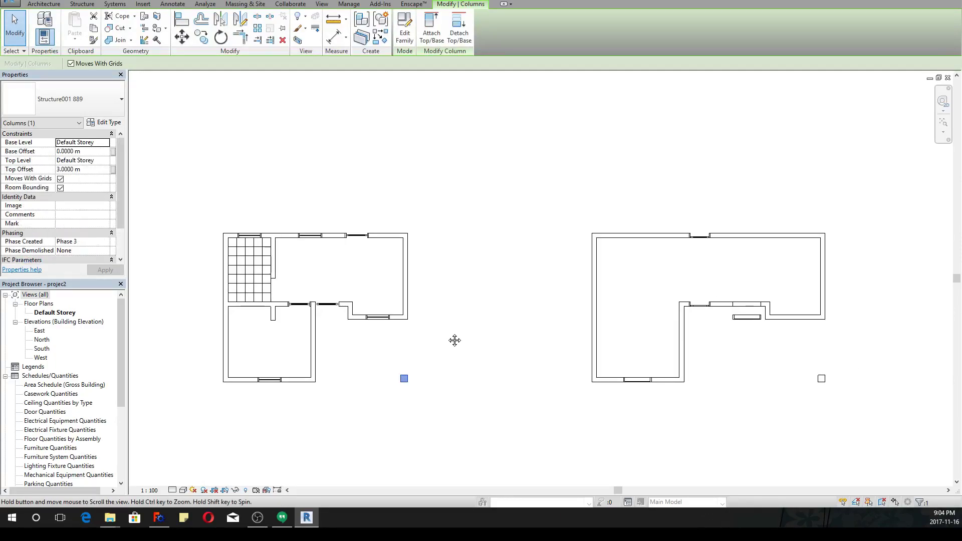
Step: Select the tiled floor panel in the first house to inspect it as an imported object
middle_click_drag(485, 335, 522, 386)
scroll(561, 336, "up", 2)
scroll(521, 345, "up", 1)
scroll(445, 361, "down", 2)
scroll(374, 327, "up", 3)
left_click(390, 325)
scroll(378, 330, "up", 2)
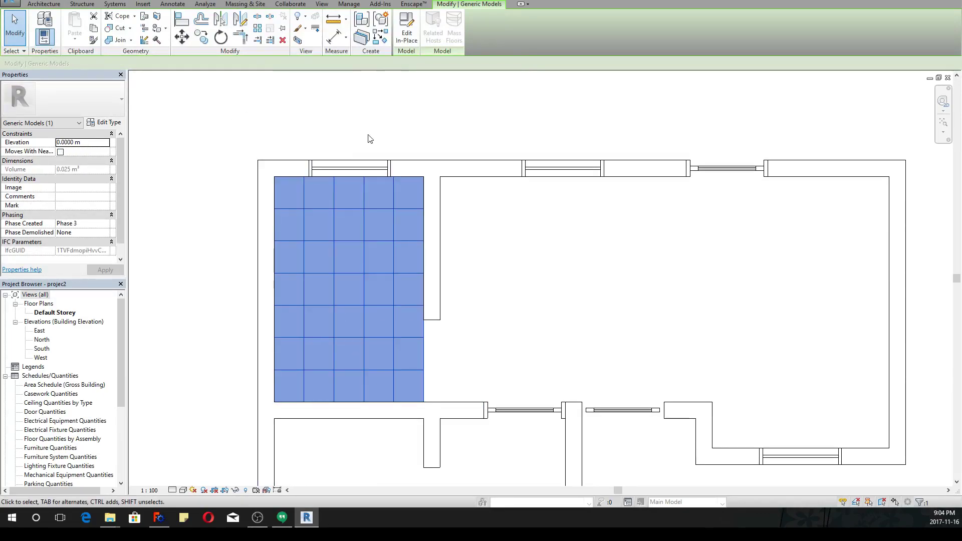
middle_click_drag(413, 91, 432, 146)
left_click(433, 145)
left_click(391, 303)
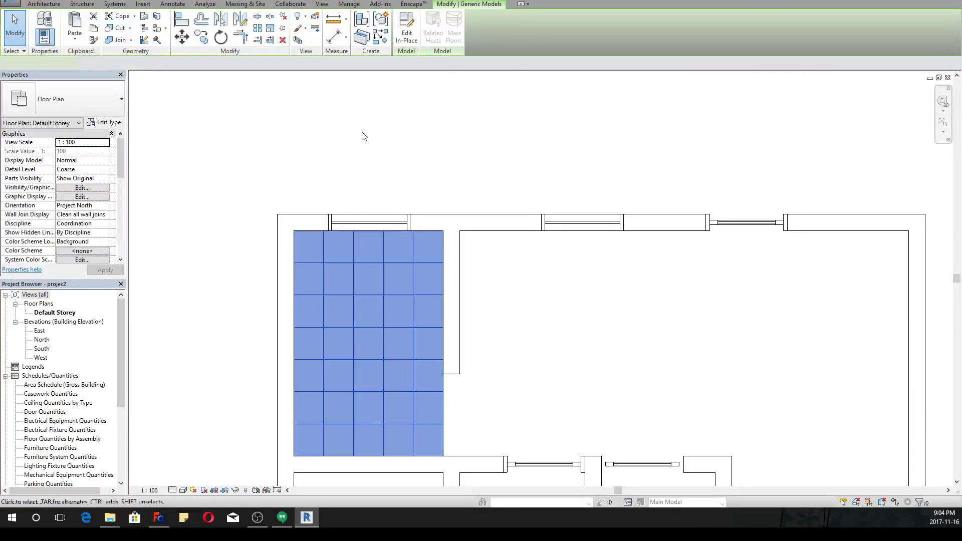
left_click(403, 114)
left_click(370, 280)
Step: Place an aligned dimension for the first tile's width above the first house's outer wall
key("d")
key("i")
scroll(298, 273, "up", 3)
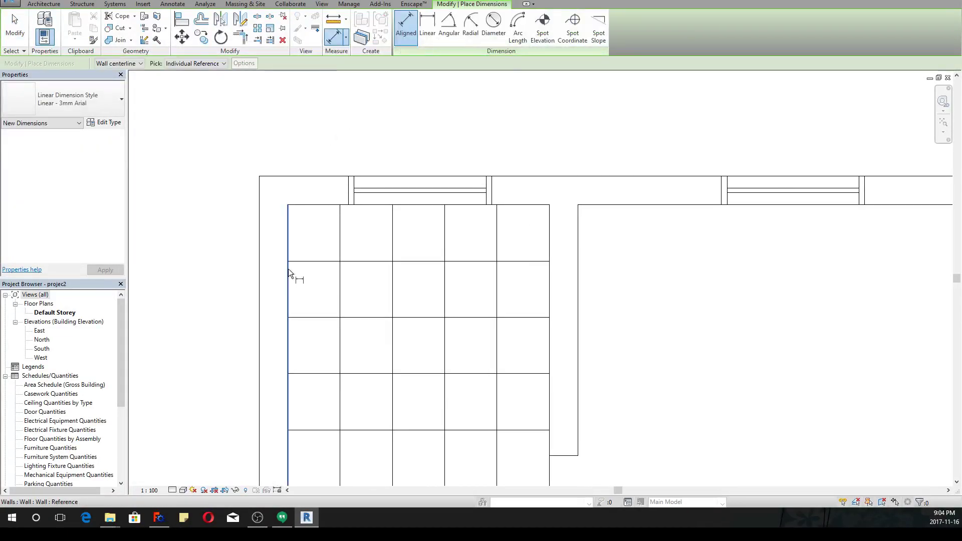
left_click(287, 269)
left_click(341, 283)
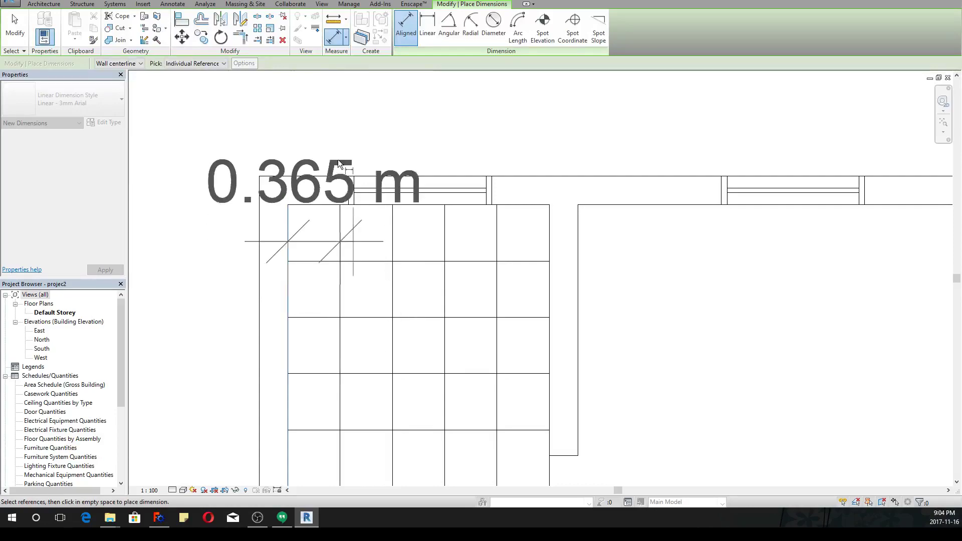
left_click(312, 123)
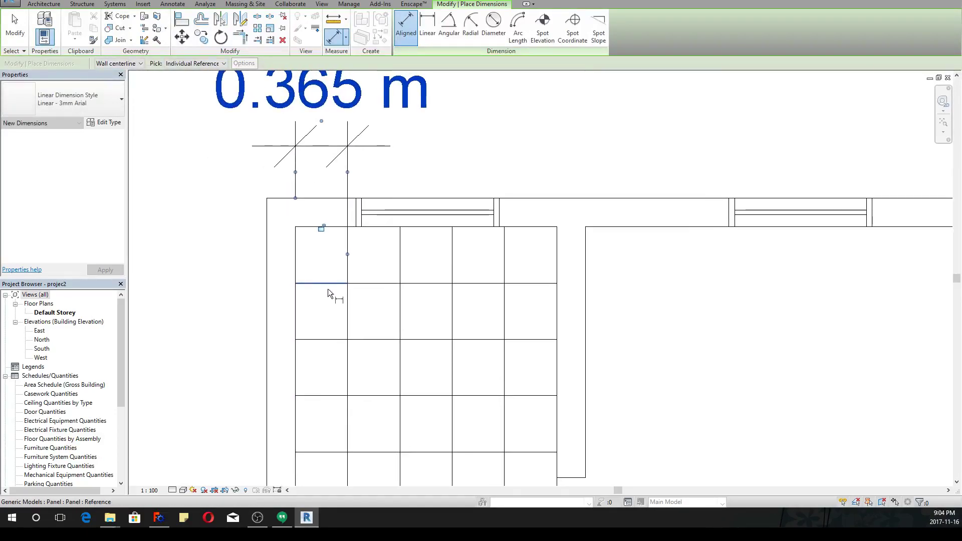
Step: Try view scales of 1:50, 1:25, 1:20 and 1:10 for the floor plan
left_click(149, 490)
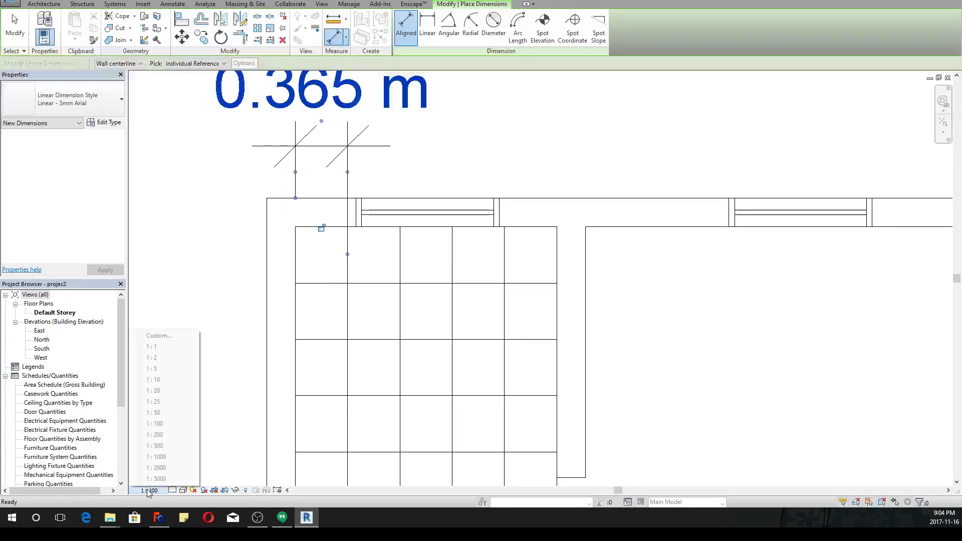
left_click(167, 412)
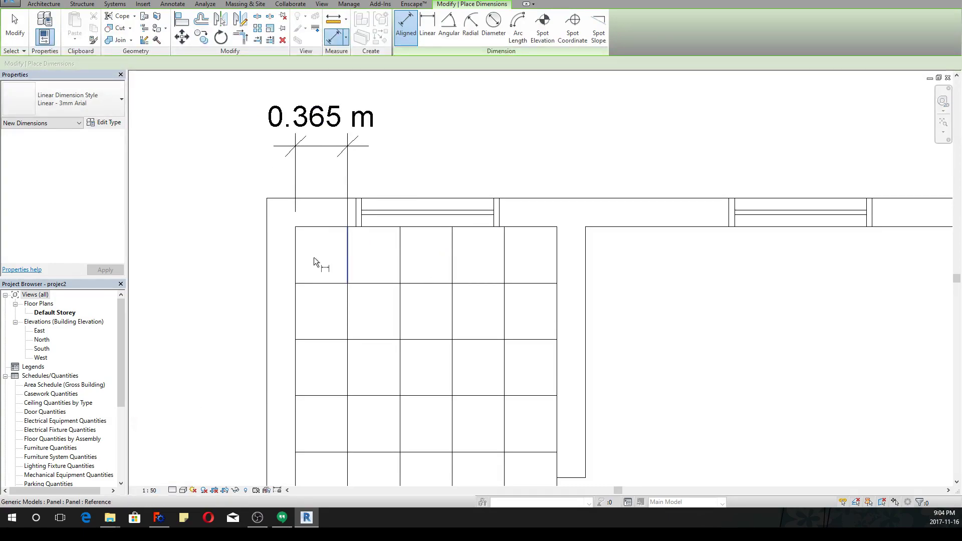
left_click(148, 491)
left_click(150, 402)
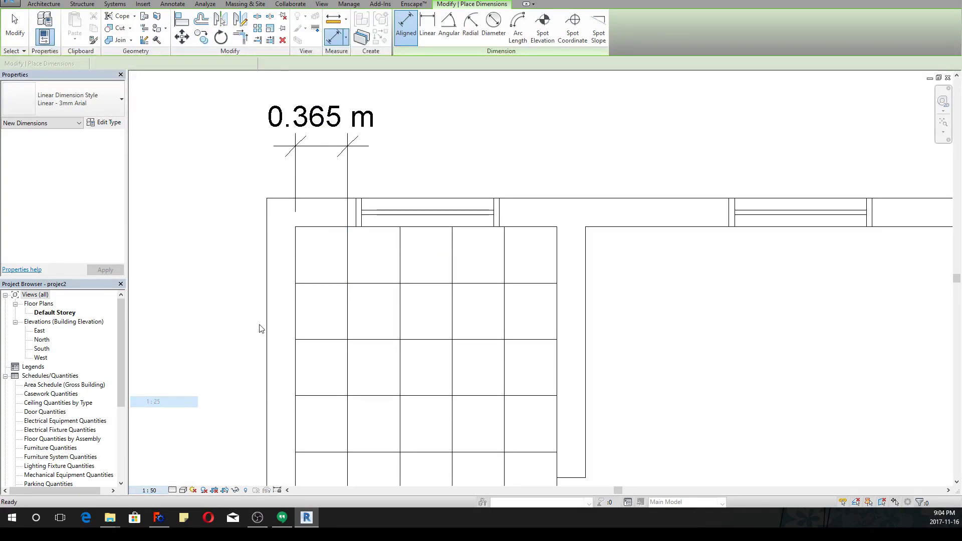
mouse_move(353, 243)
middle_mouse_down()
mouse_move(358, 270)
mouse_move(346, 328)
middle_mouse_up()
scroll(272, 343, "up", 1)
left_click(150, 491)
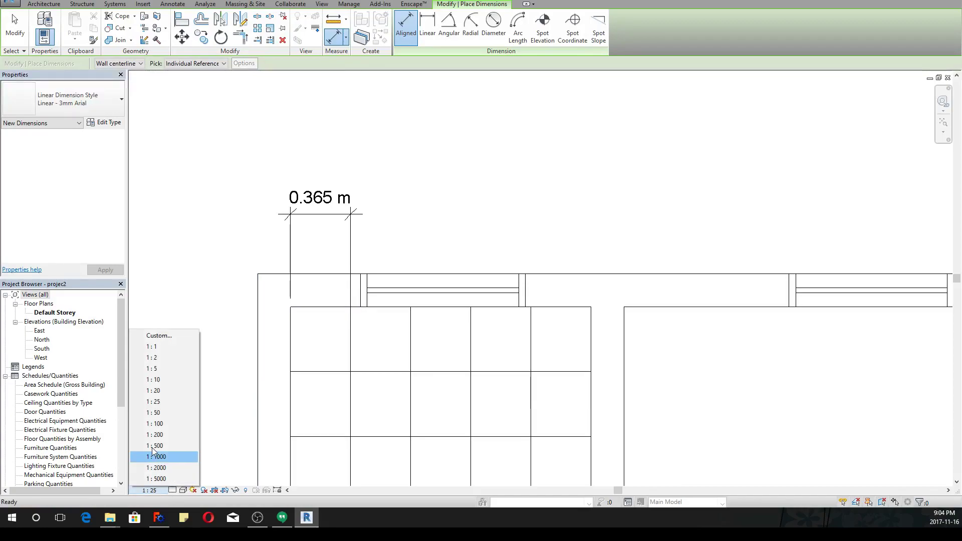
left_click(166, 390)
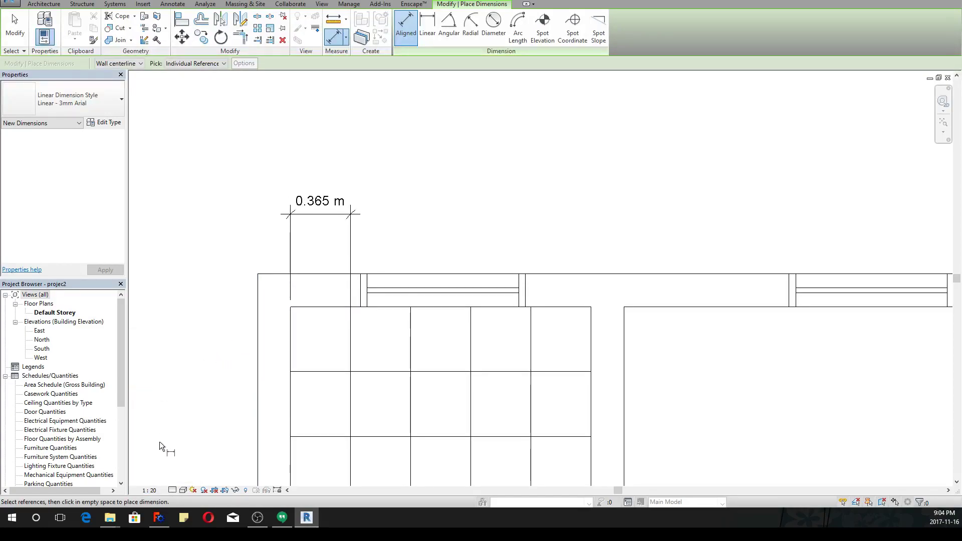
left_click(149, 490)
left_click(166, 379)
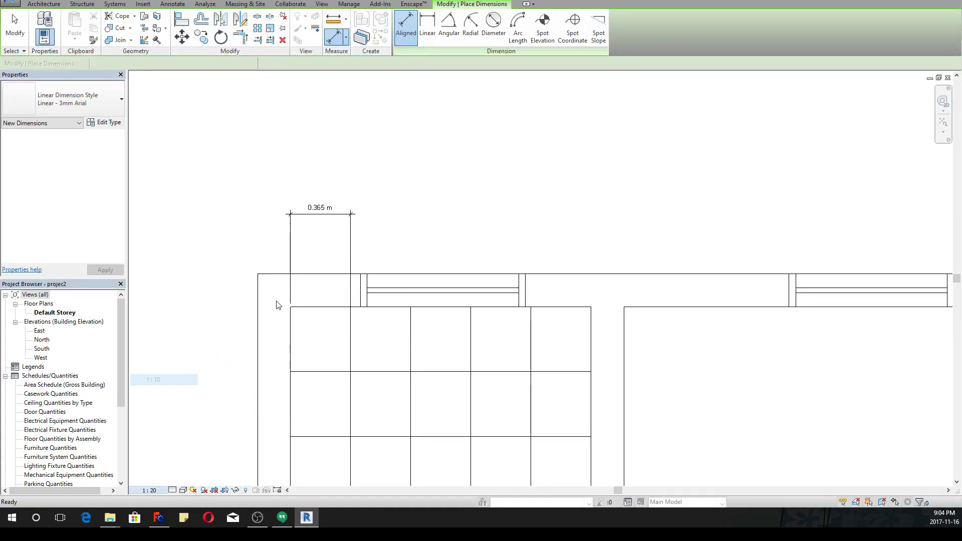
Step: Set the floor plan's view scale to 1:20 and end the dimension command
left_click(150, 491)
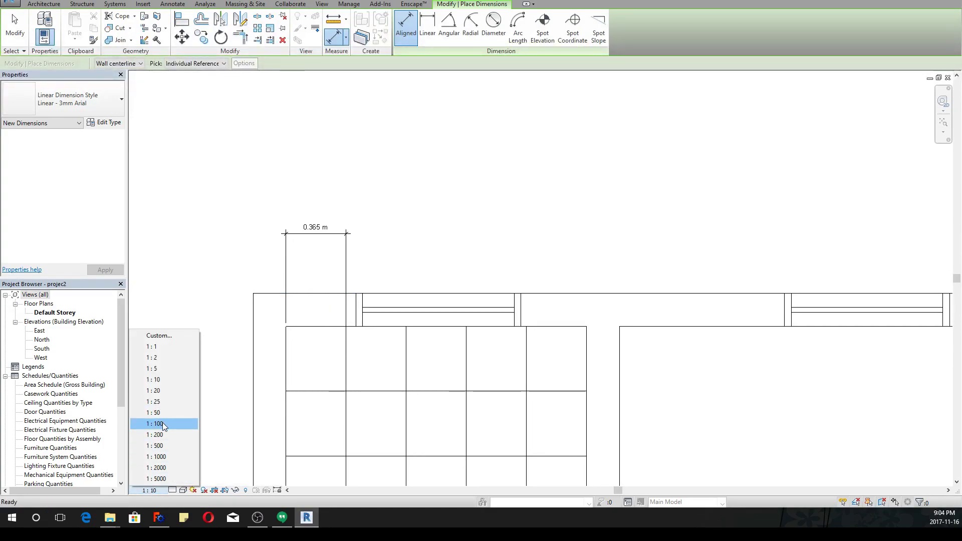
left_click(167, 391)
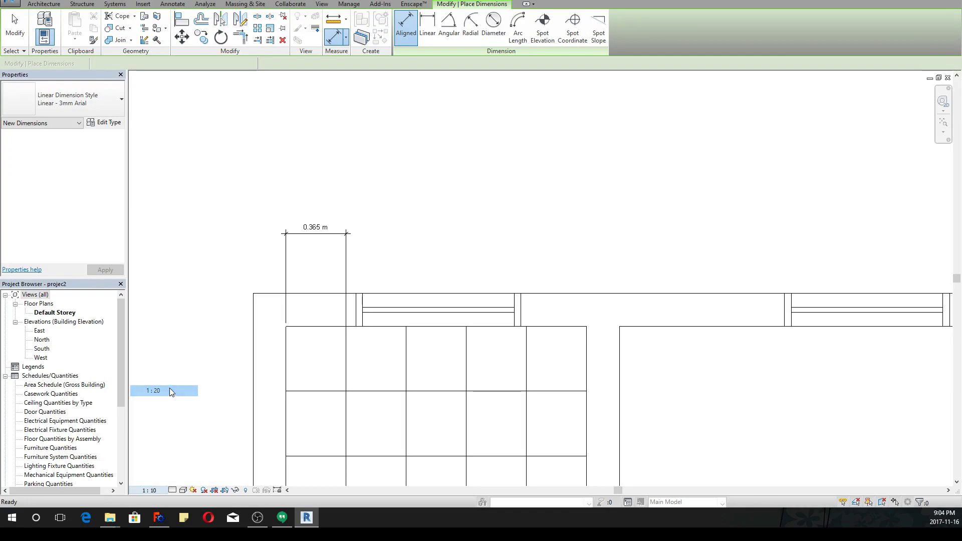
key("Escape")
key("Escape")
Step: Add witness lines to the tile dimension at the next three vertical tile joints
left_click(346, 255)
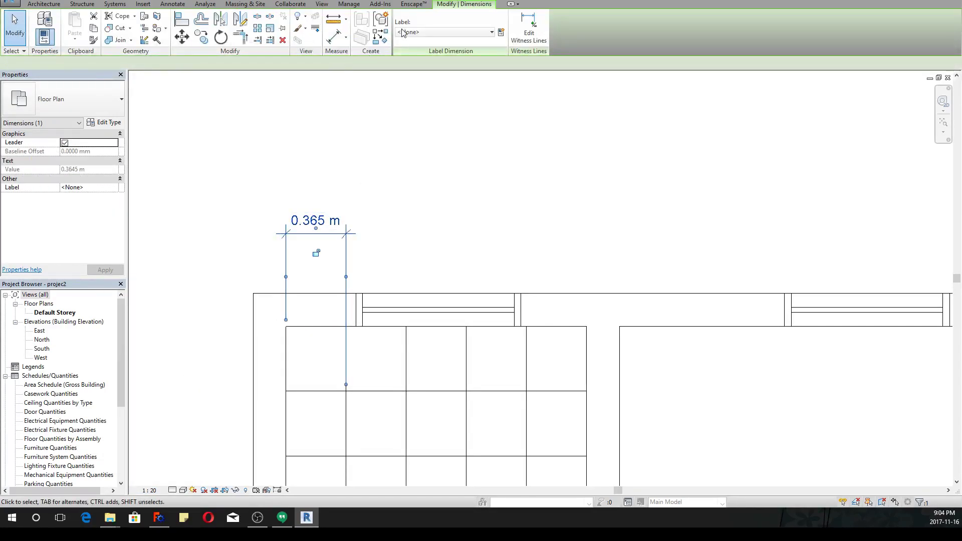
left_click(528, 31)
left_click(406, 372)
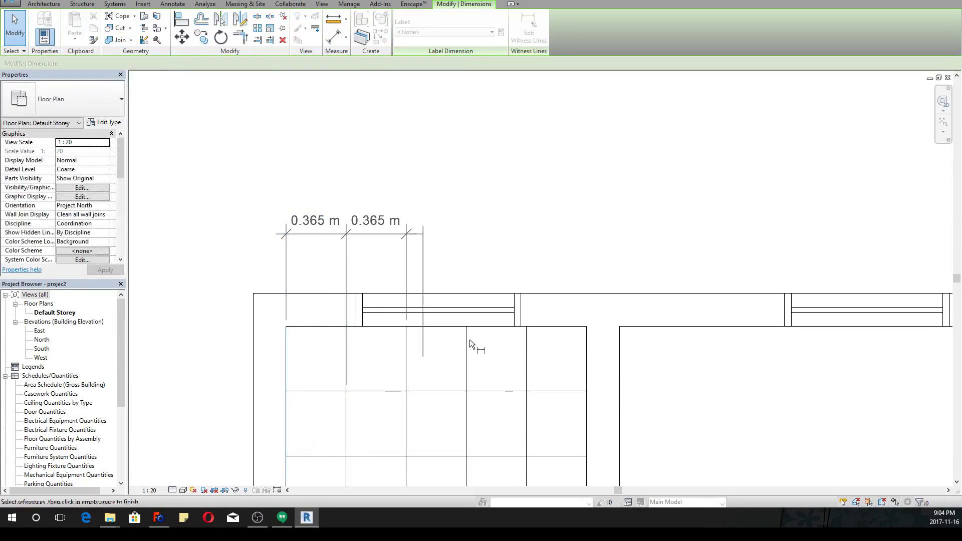
left_click(464, 354)
left_click(528, 347)
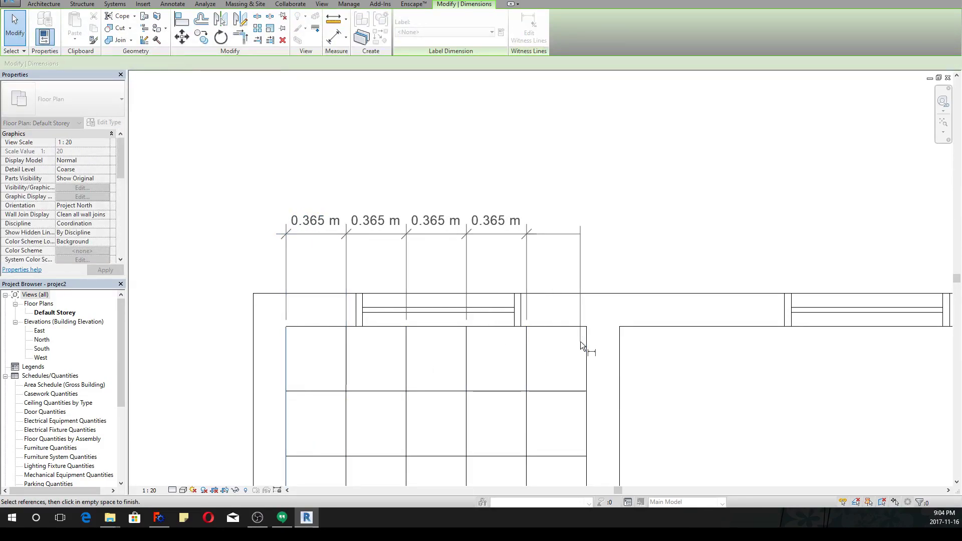
left_click(588, 343)
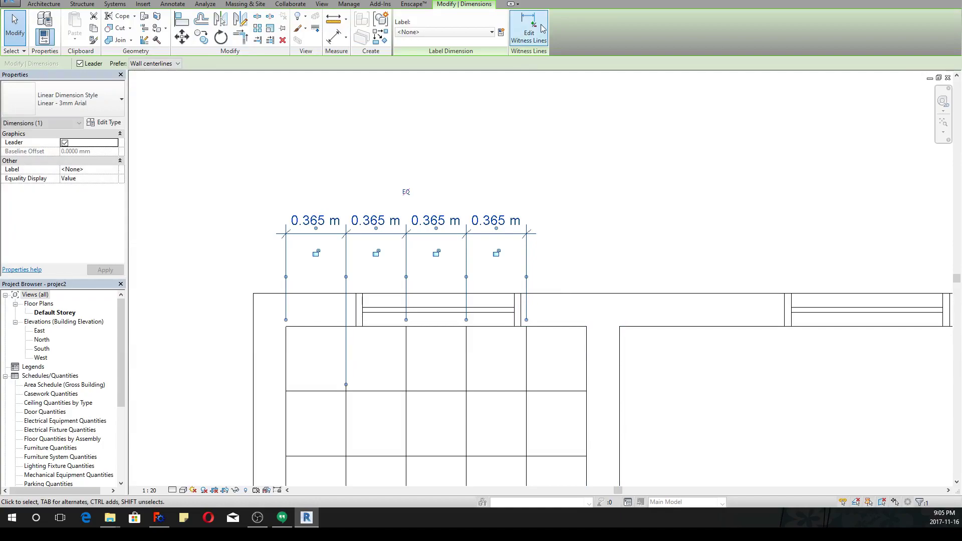
Step: Extend the tile dimension string to the far edge of the tiled floor and undo that extension
left_click(535, 26)
left_click(591, 350)
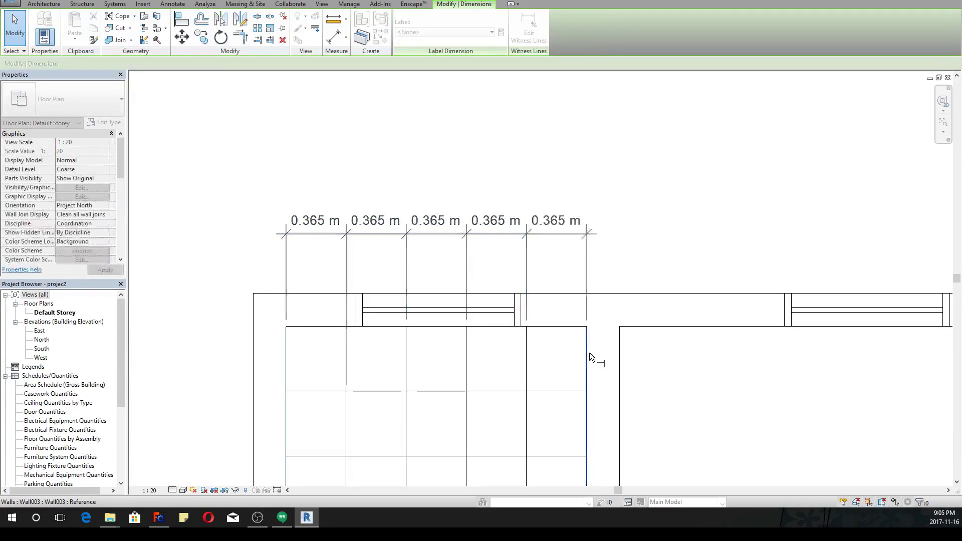
left_click(621, 186)
key("ctrl+z")
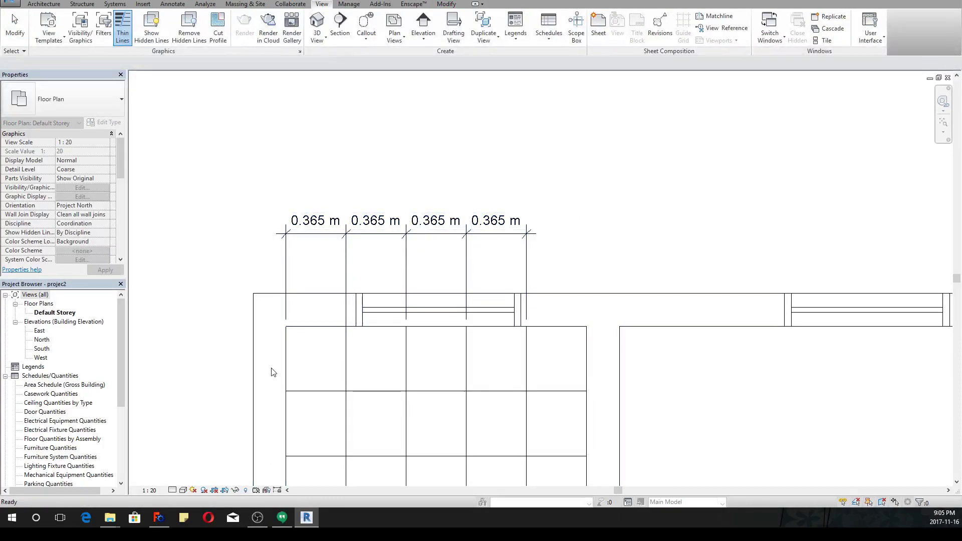
Step: Select the second house's walls and examine its floor plan around the wall opening and the offset window
scroll(272, 370, "down", 3)
middle_click_drag(367, 354, 324, 337)
scroll(326, 262, "up", 3)
key("Tab")
left_click(403, 273)
scroll(366, 328, "up", 1)
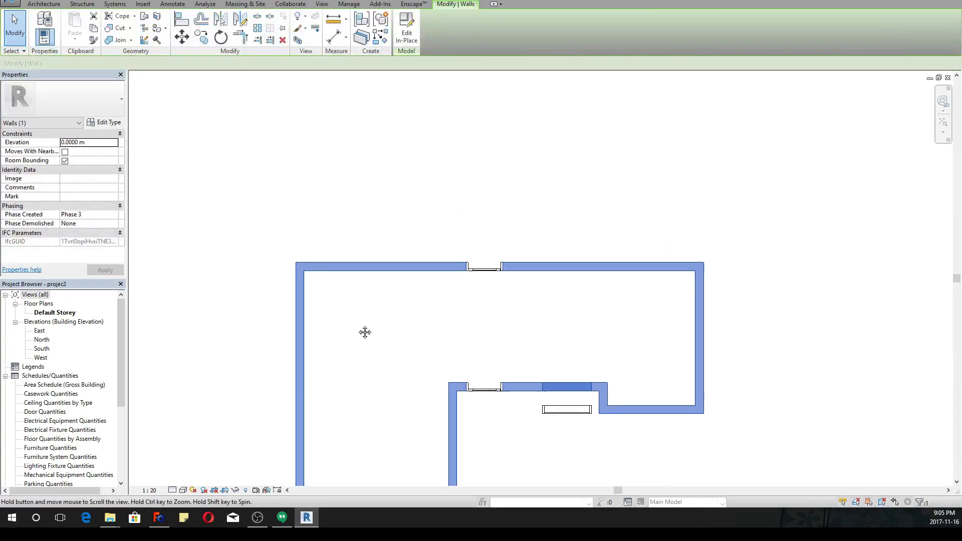
middle_click_drag(485, 356, 436, 316)
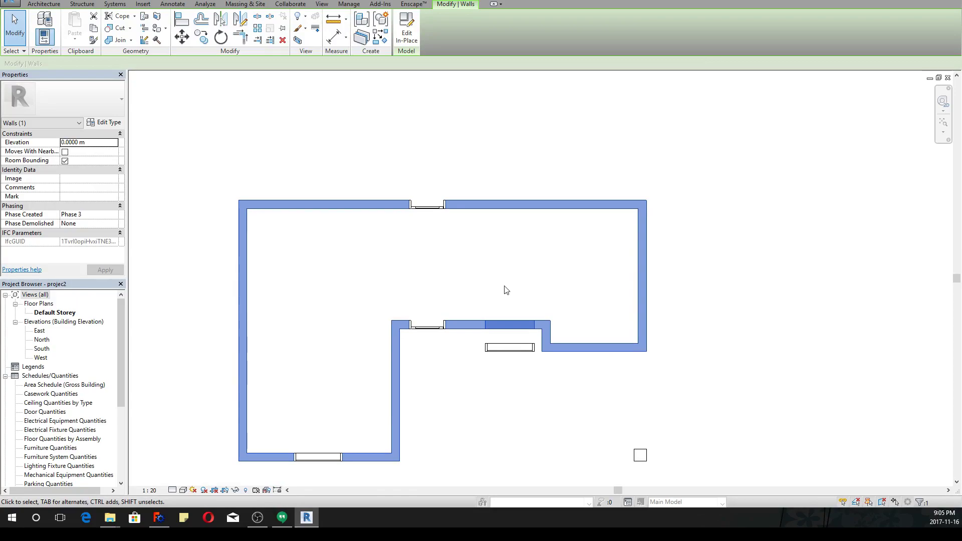
scroll(503, 325, "up", 1)
middle_click_drag(501, 337, 491, 315)
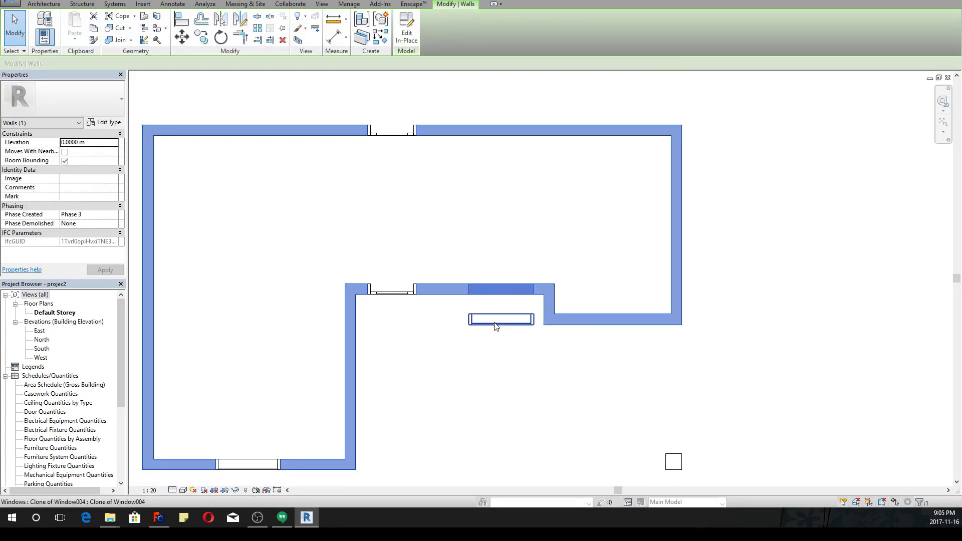
Step: Move the second house's offset window straight into the empty wall opening, aligning its corner with the opening's corner
scroll(495, 326, "up", 2)
left_click(353, 279)
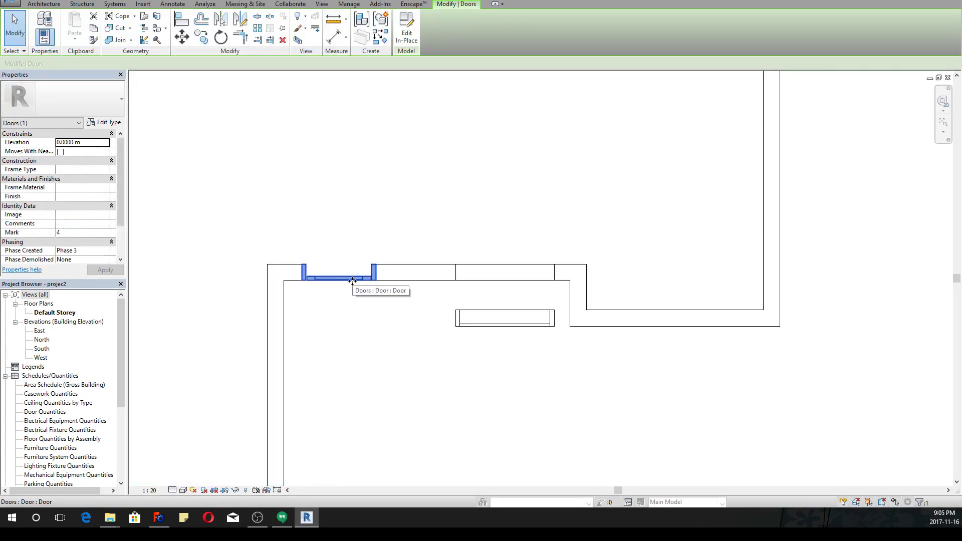
left_click(403, 164)
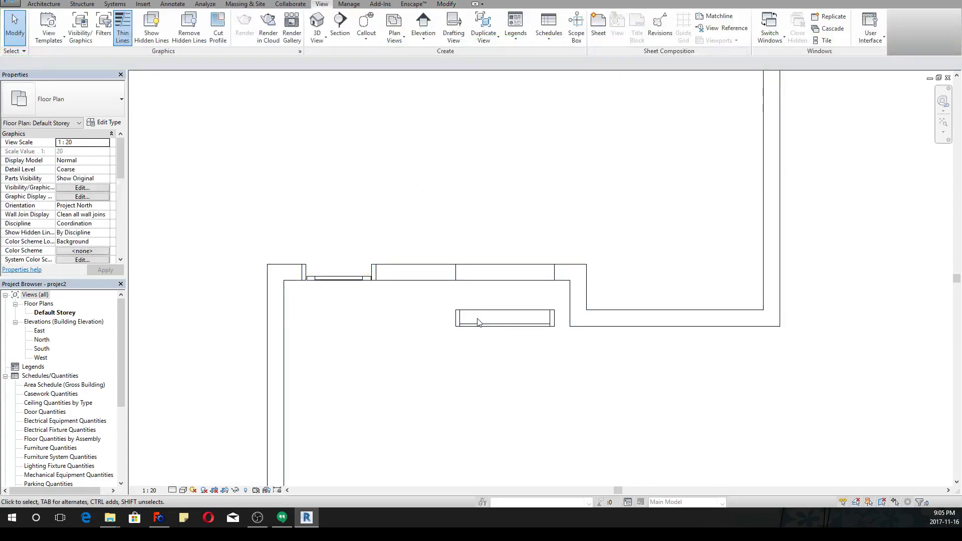
left_click(495, 320)
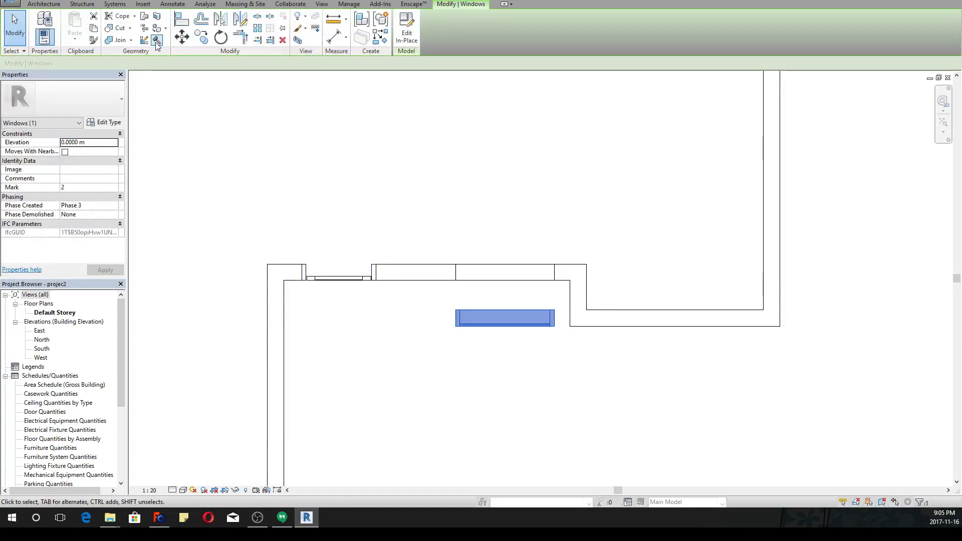
left_click(182, 42)
scroll(461, 309, "up", 4)
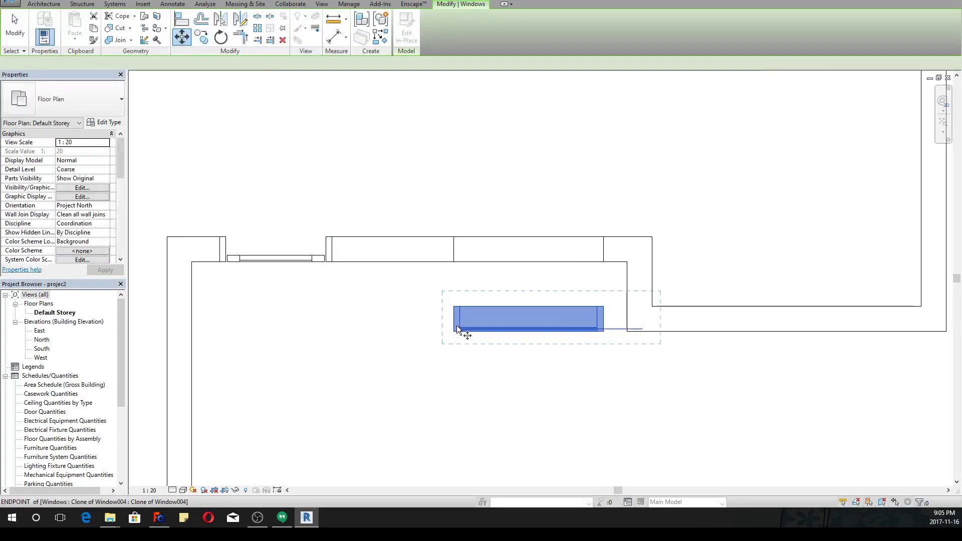
left_click(452, 335)
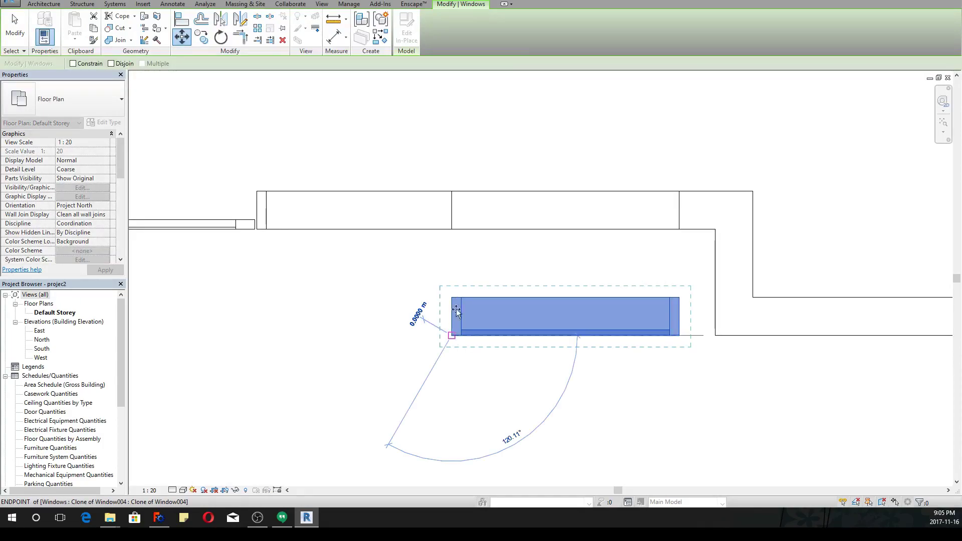
left_click(451, 229)
key("Escape")
scroll(483, 296, "down", 2)
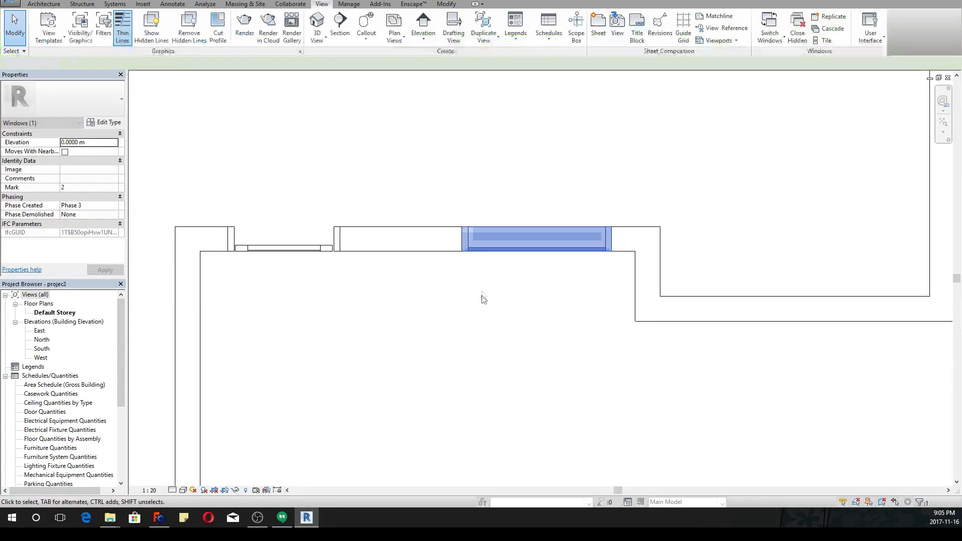
Step: Inspect the door beside the moved window and review the second house's whole floor plan
scroll(478, 293, "down", 5)
scroll(441, 281, "up", 8)
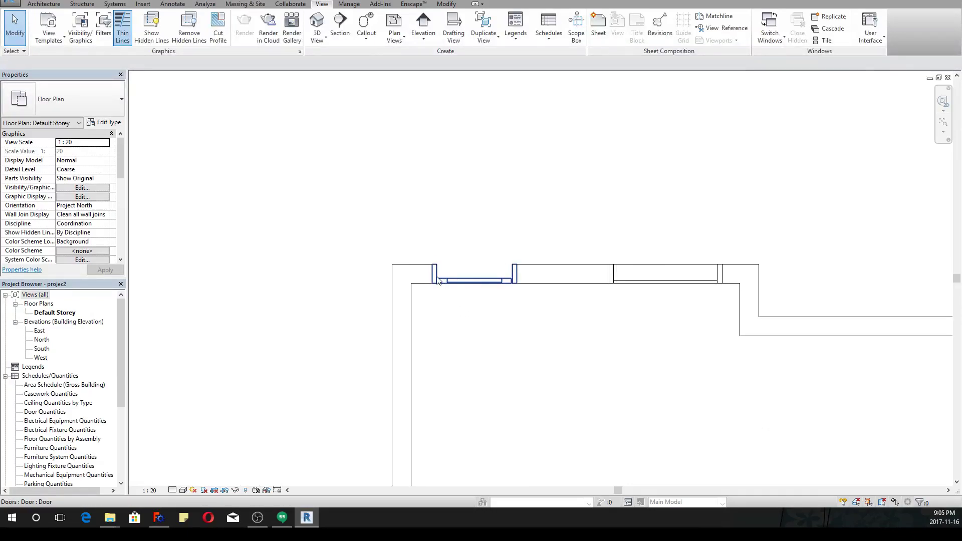
left_click(443, 258)
scroll(464, 216, "down", 6)
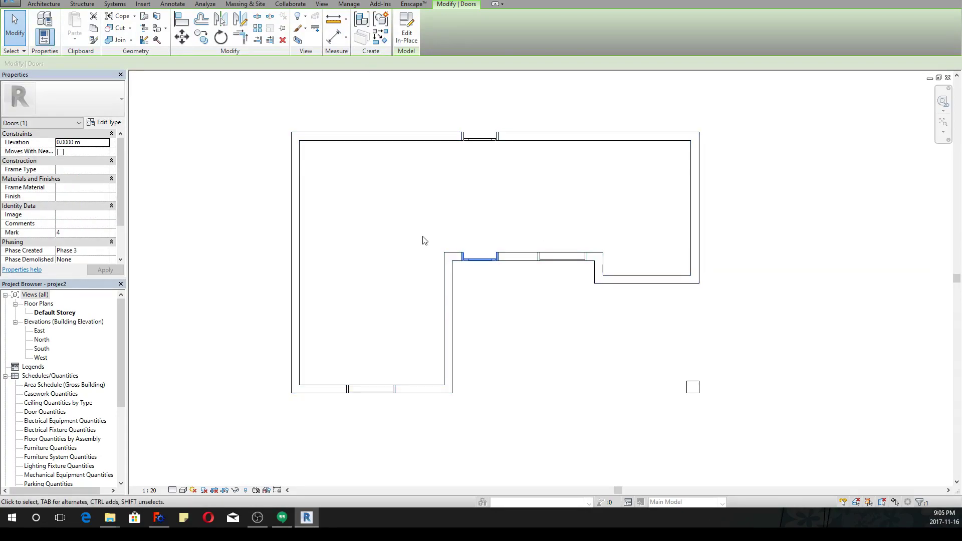
scroll(489, 255, "down", 4)
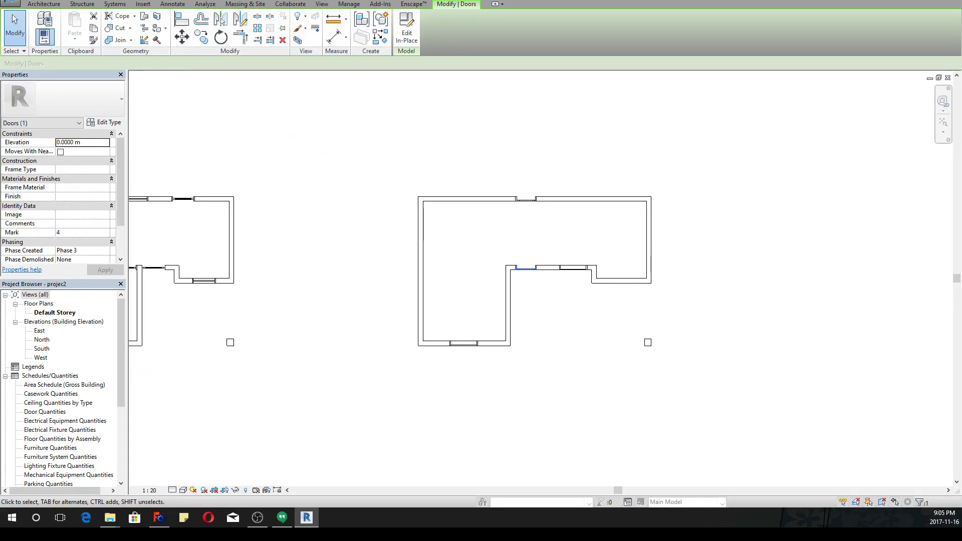
Step: Open the default 3D view and set its visual style to Shaded
left_click(335, 4)
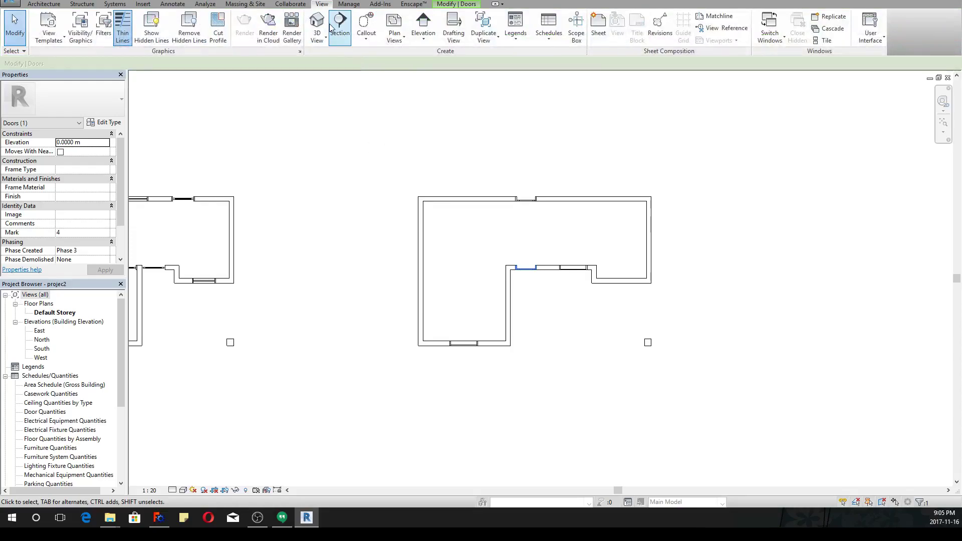
left_click(317, 21)
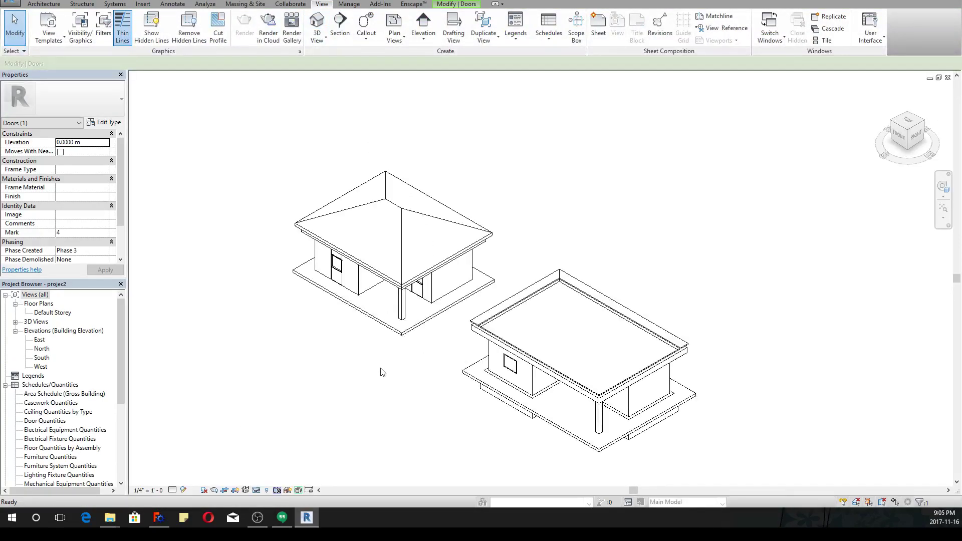
left_click(159, 454)
left_click(183, 489)
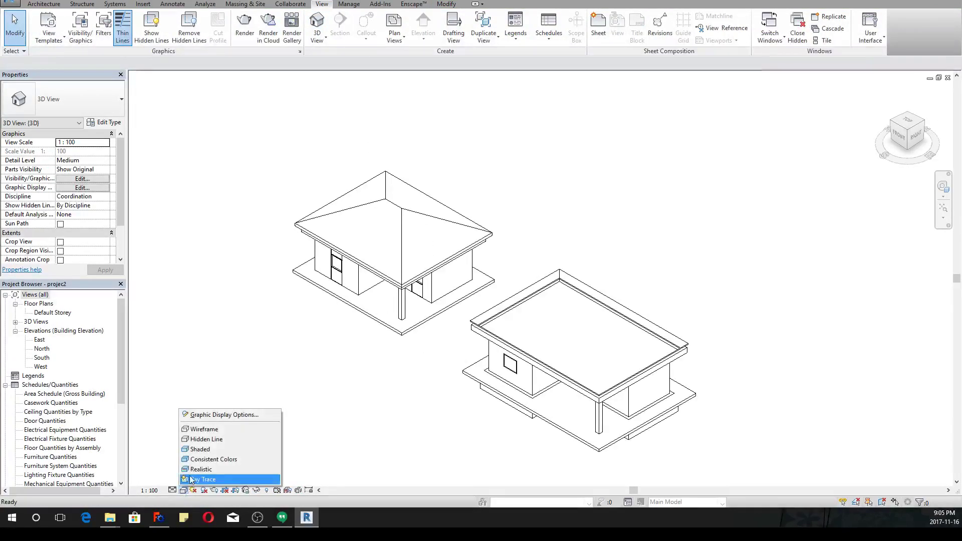
left_click(198, 450)
scroll(559, 268, "up", 2)
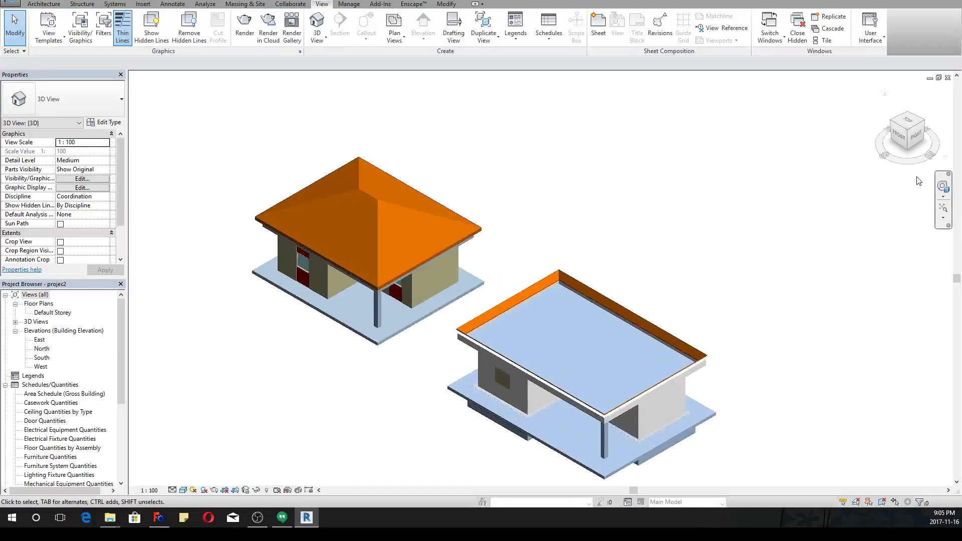
Step: Examine both houses in 3D from below and at eye level, checking foundations, doors, windows and roofs
left_click(943, 186)
left_click_drag(645, 269, 458, 297)
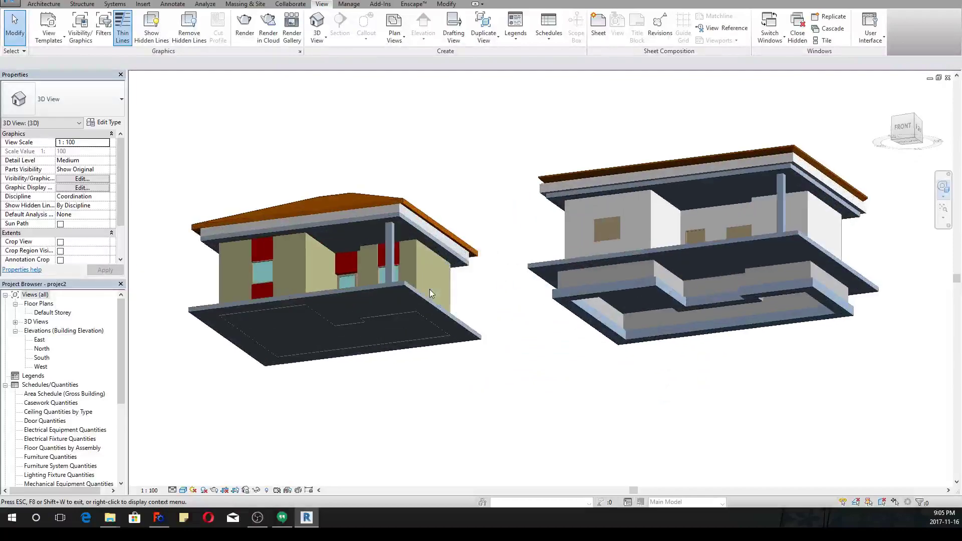
left_click_drag(563, 301, 495, 344)
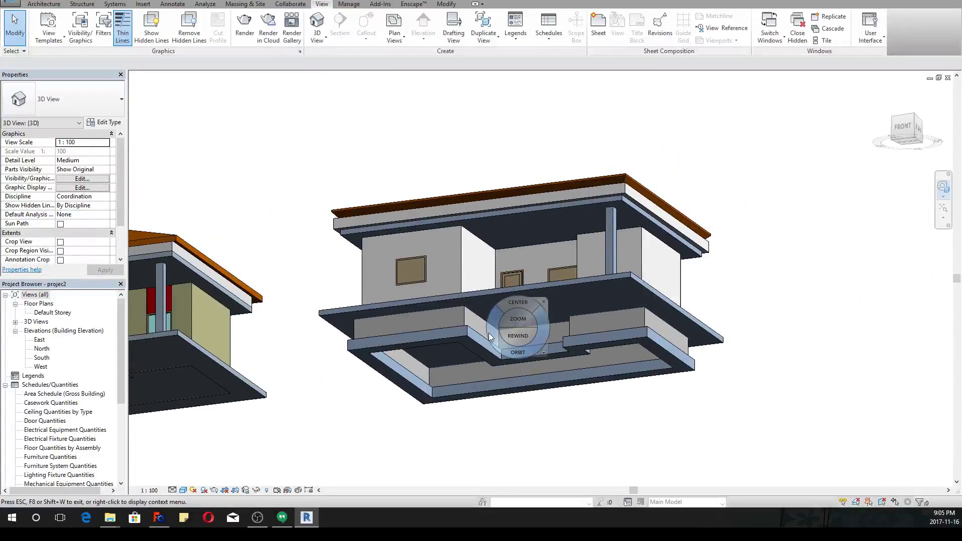
scroll(488, 333, "up", 4)
middle_click_drag(449, 342, 533, 221, "shift")
scroll(443, 354, "up", 3)
scroll(532, 221, "down", 2)
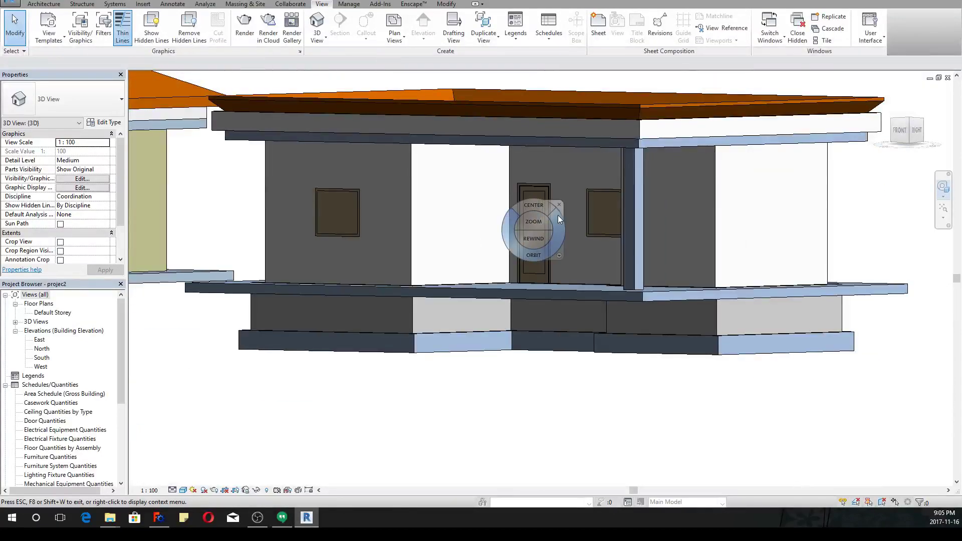
left_click(559, 204)
middle_click_drag(707, 228, 590, 224, "shift")
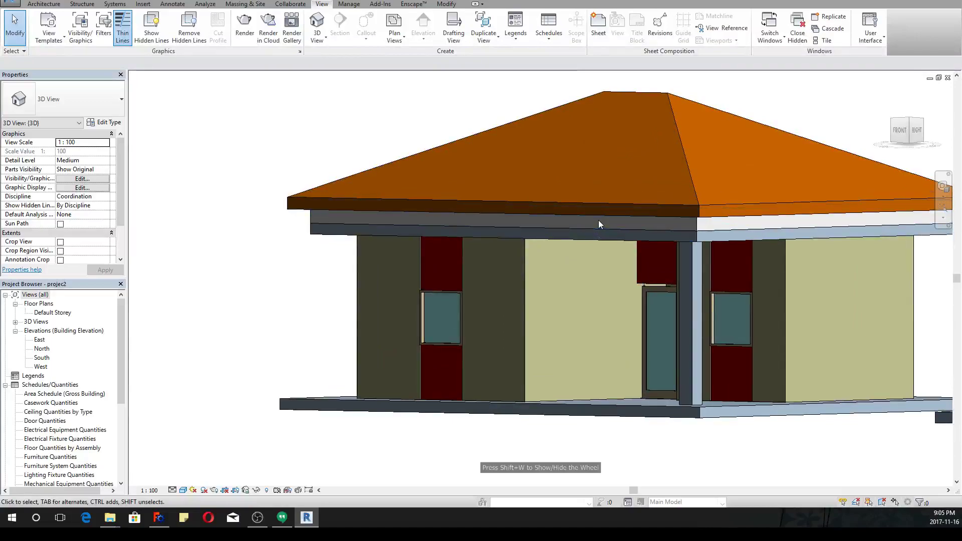
Step: Preview the 3D view in the Realistic visual style and return it to Shaded
left_click(183, 491)
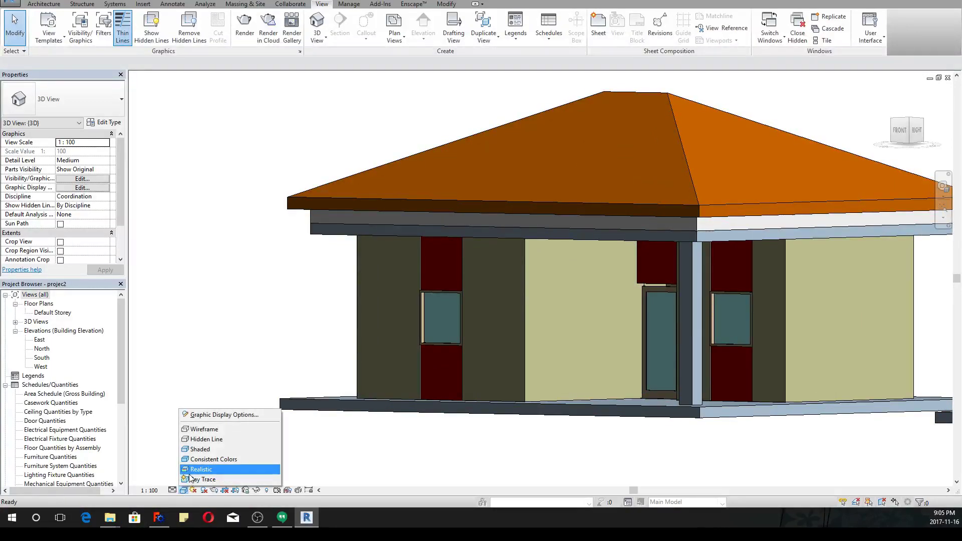
left_click(192, 471)
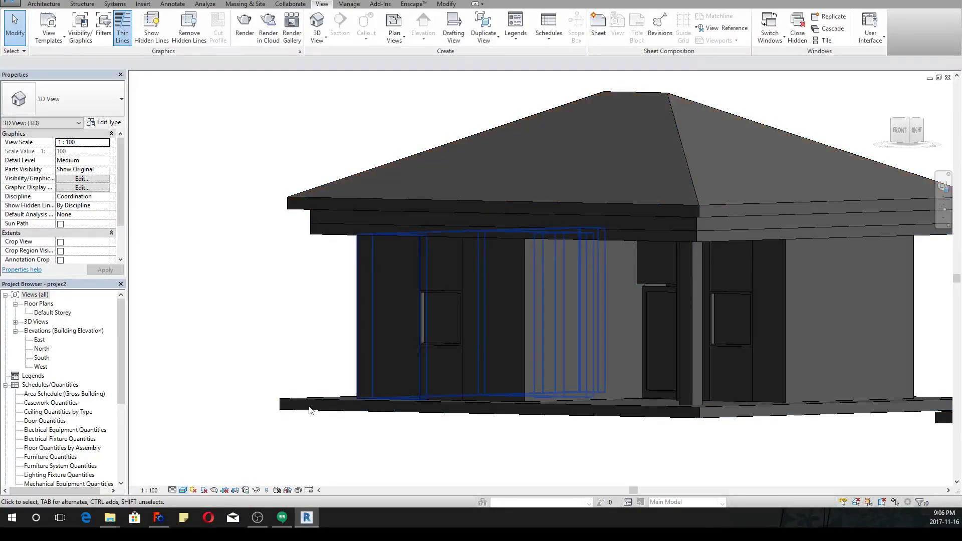
left_click(183, 491)
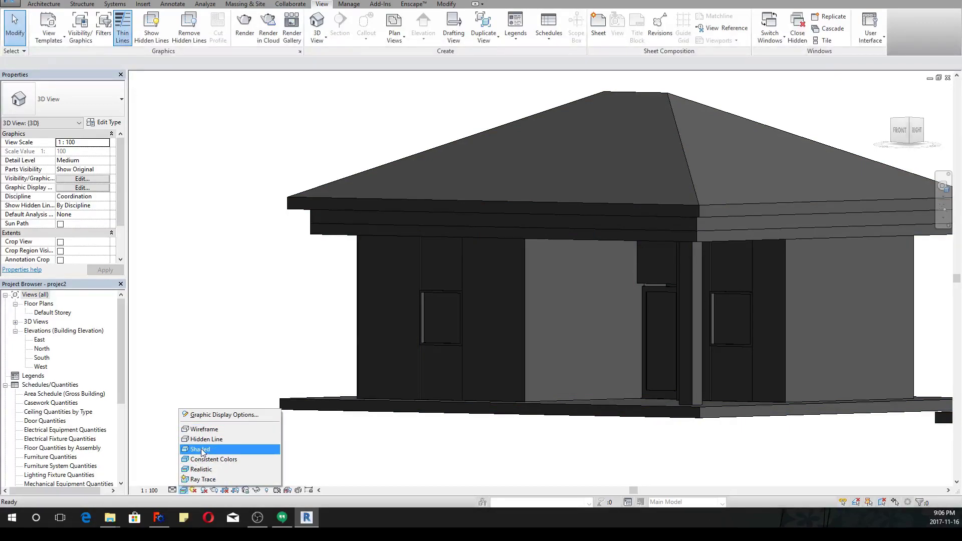
left_click(210, 460)
scroll(343, 337, "down", 3)
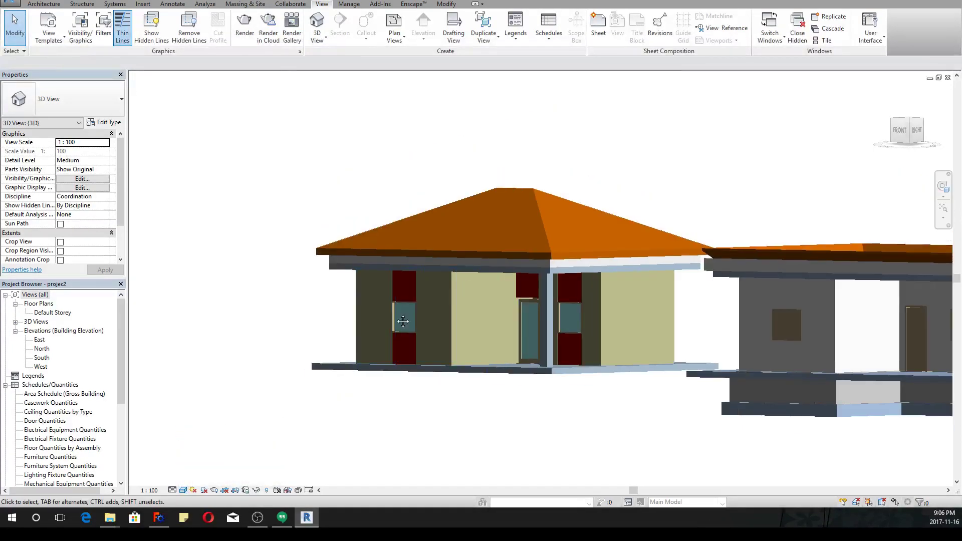
Step: Open the first house's hip roof for in-place editing and orient the view to show it from above
left_click(401, 301)
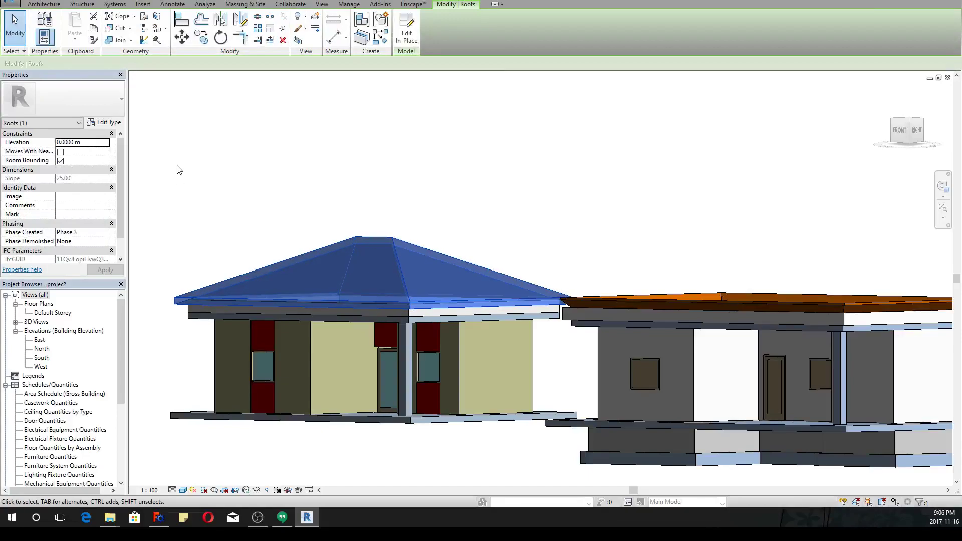
left_click(405, 38)
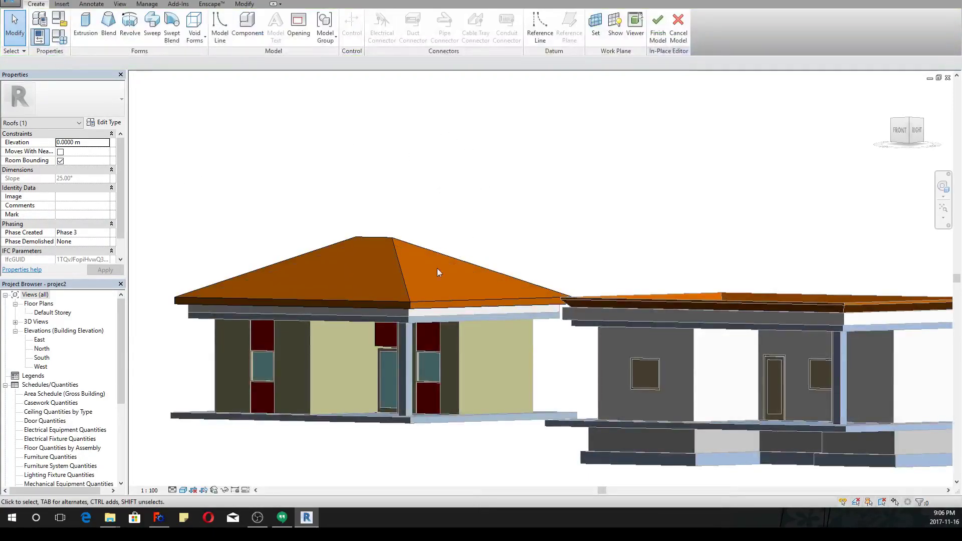
left_click(943, 186)
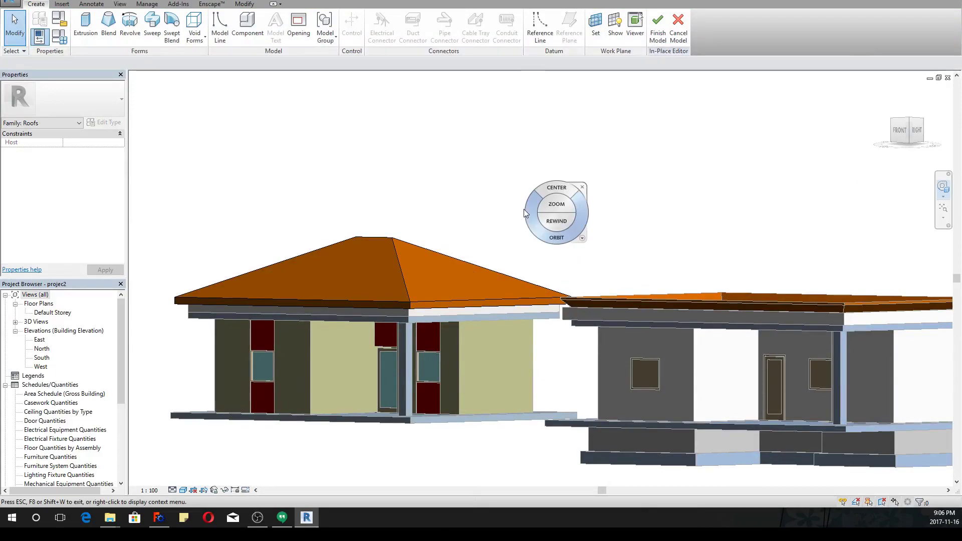
left_click_drag(532, 213, 555, 236)
key("Escape")
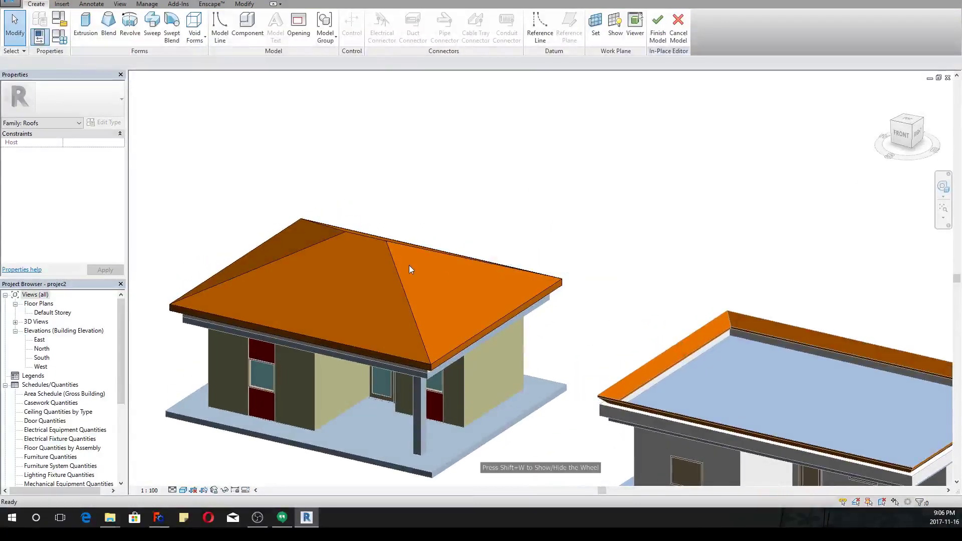
Step: Partially explode the hip roof's import symbol
left_click(389, 244)
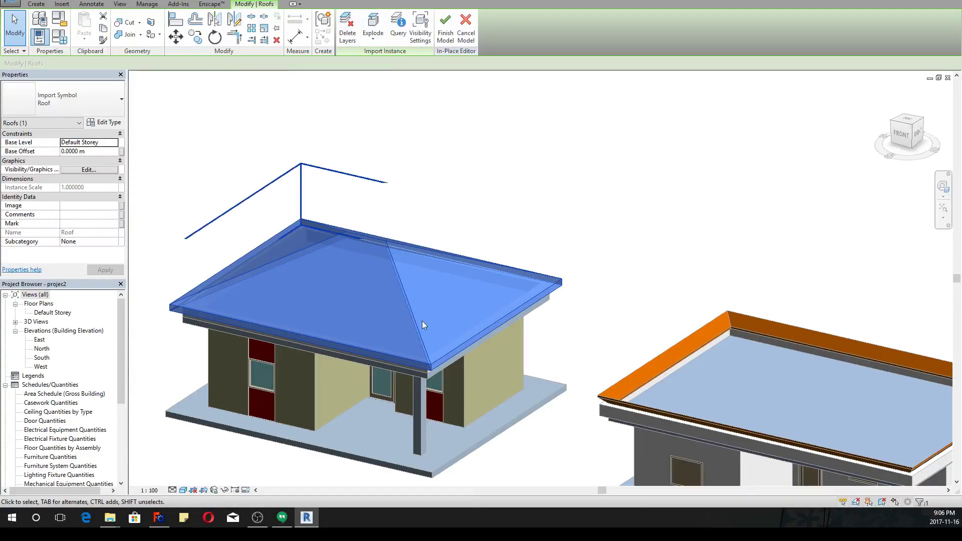
left_click(371, 41)
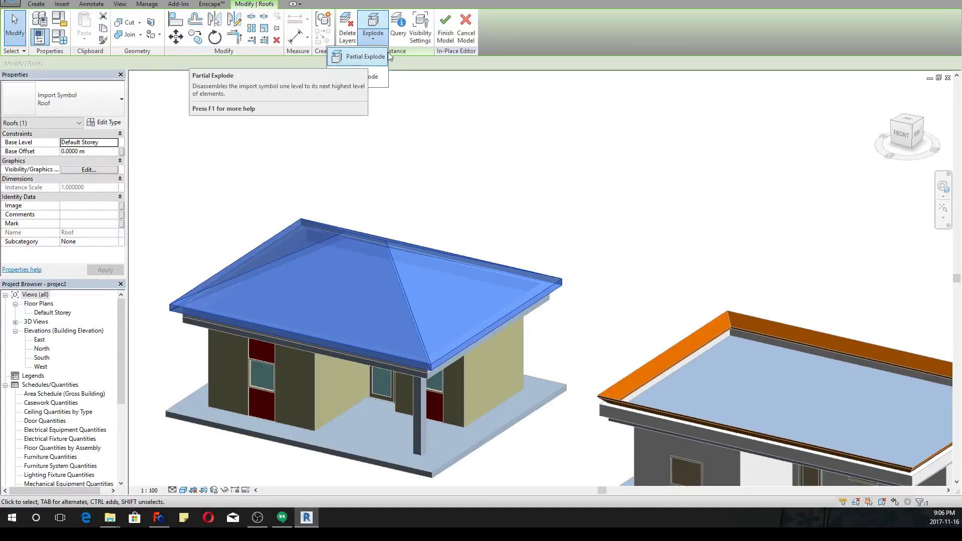
left_click(370, 59)
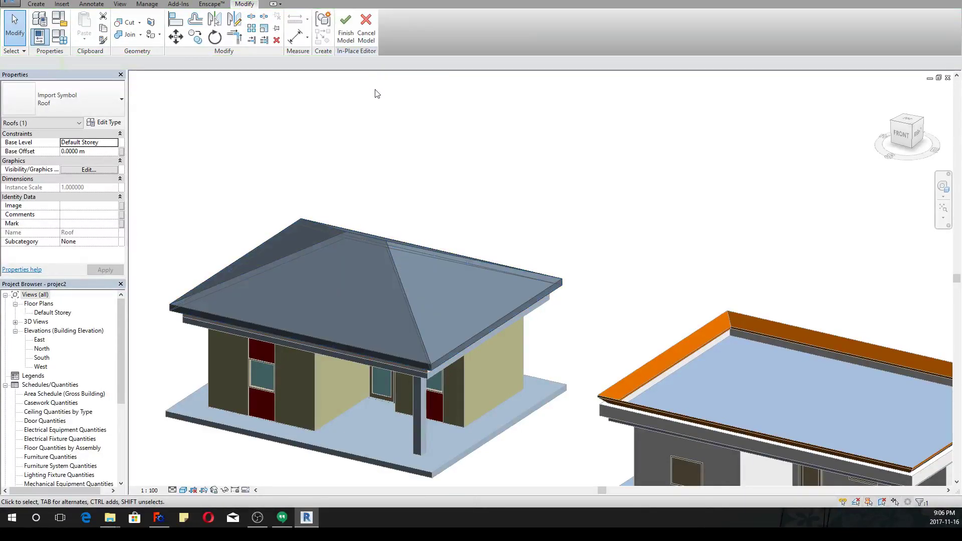
Step: Search the materials for "roof" and assign Asphalt Shingle to the exploded hip roof
left_click(399, 284)
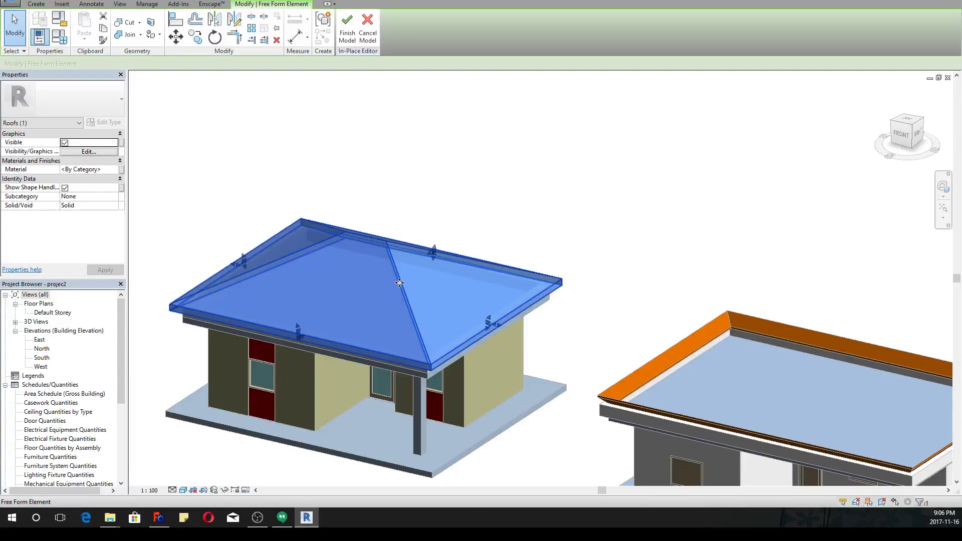
left_click(115, 172)
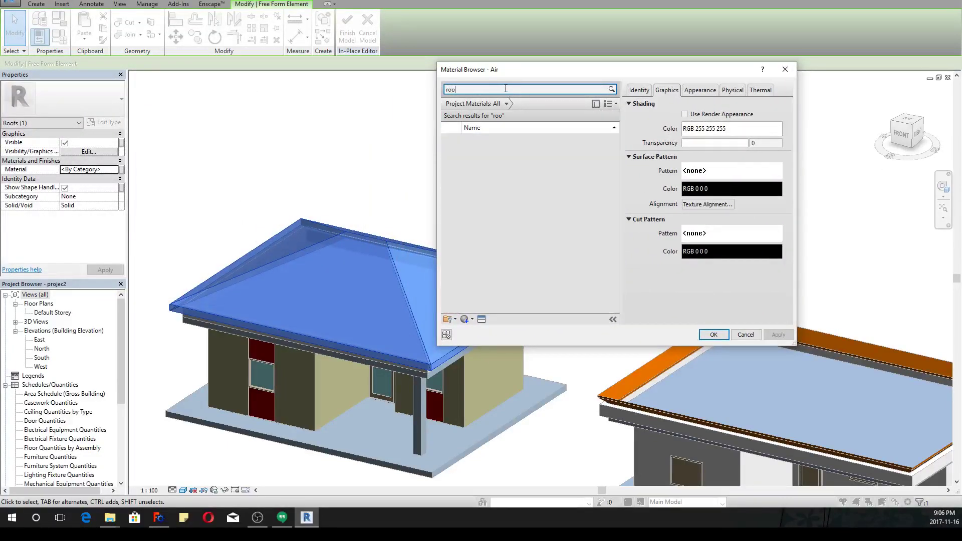
type("f")
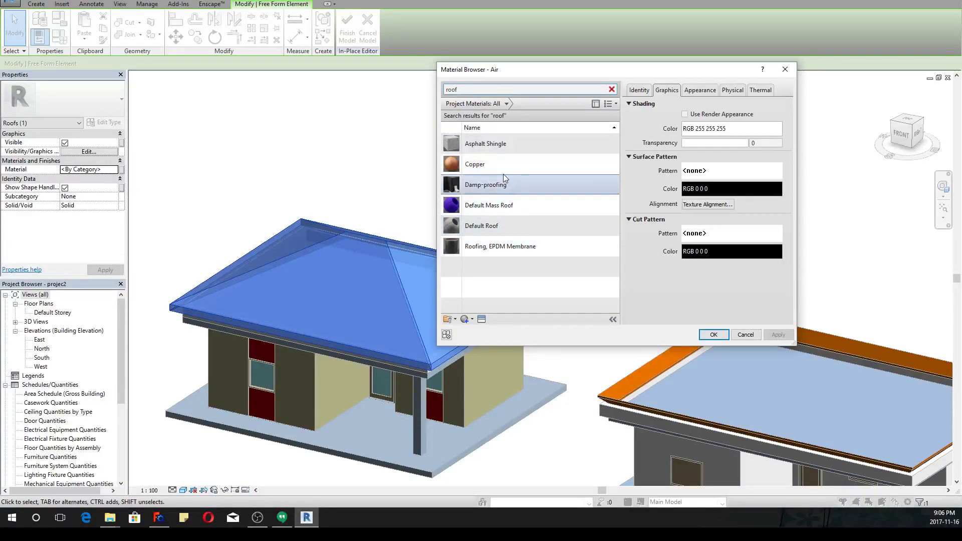
left_click(504, 146)
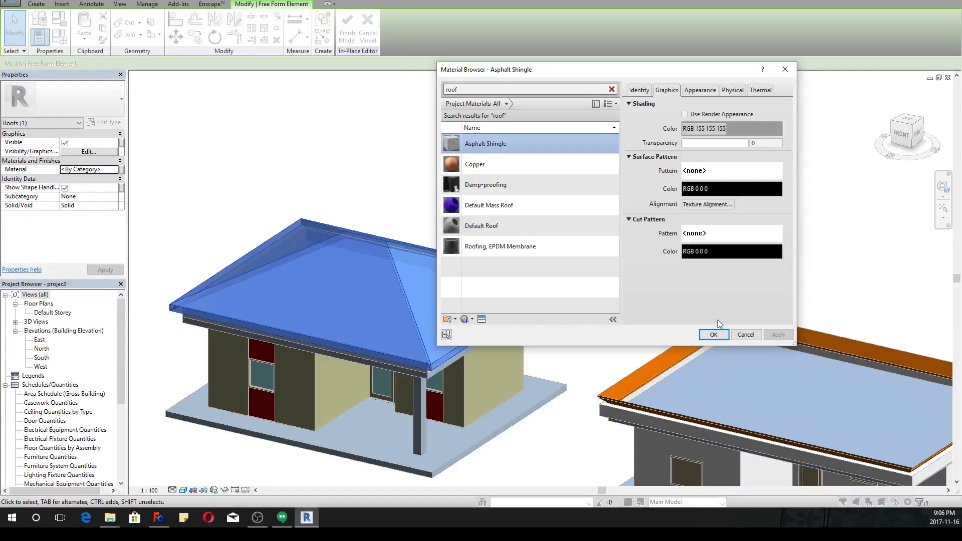
left_click(713, 335)
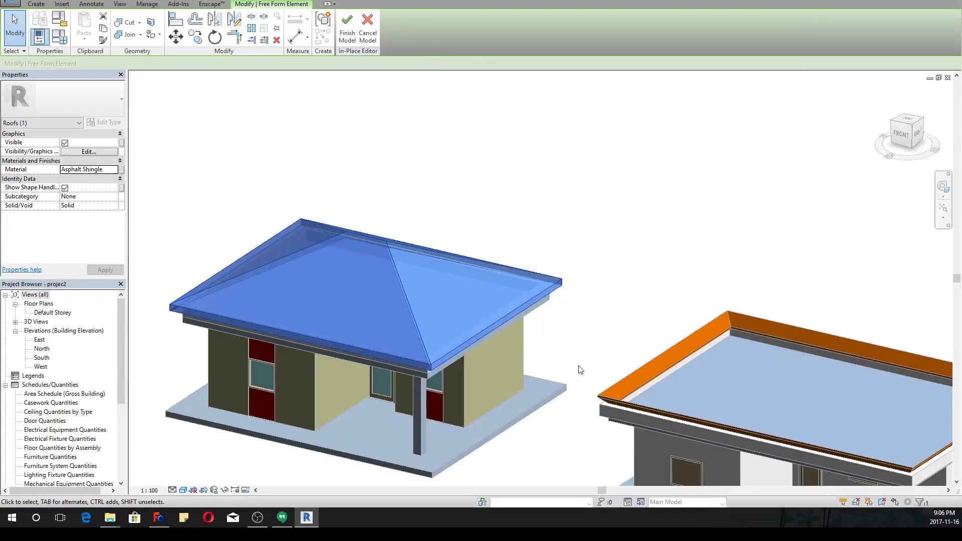
Step: Deselect the roof and set the 3D view's visual style to Realistic to show the shingle texture
left_click(580, 370)
scroll(427, 362, "up", 2)
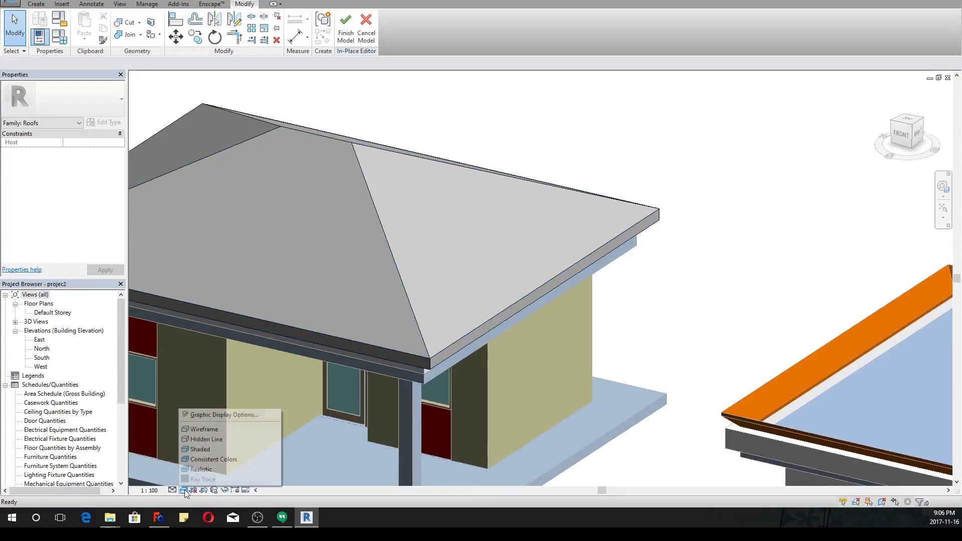
left_click(201, 469)
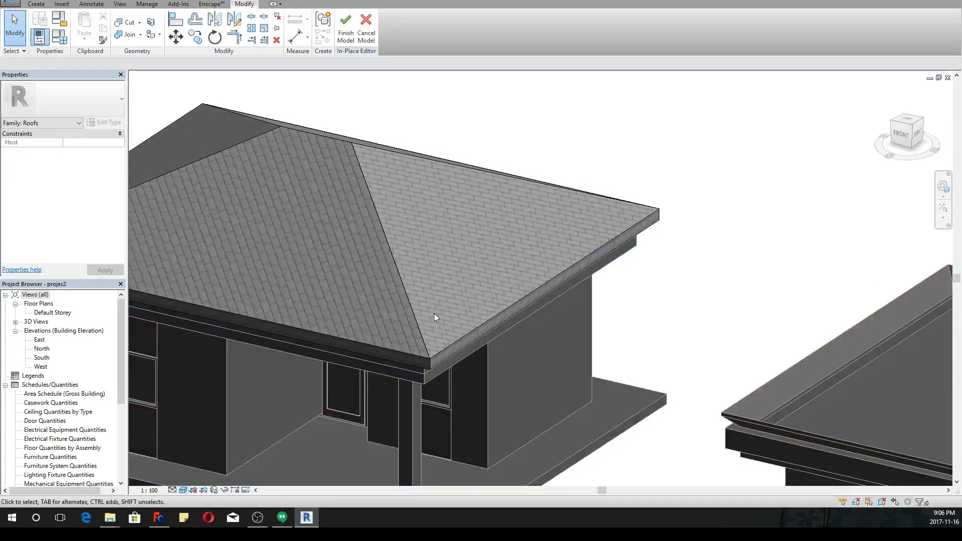
Step: Examine the shingle pattern on the hip roof up close and finish the roof's in-place edit
scroll(434, 314, "up", 2)
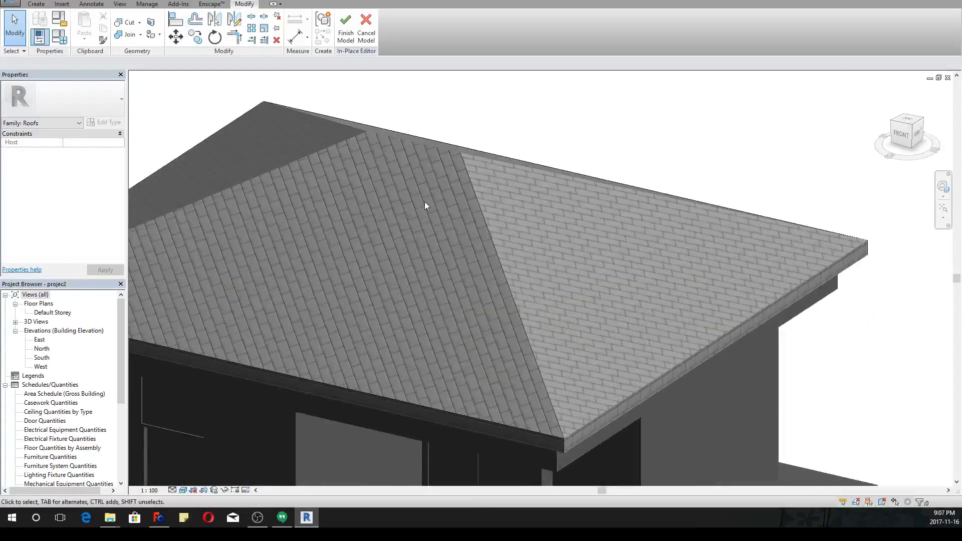
scroll(441, 250, "down", 4)
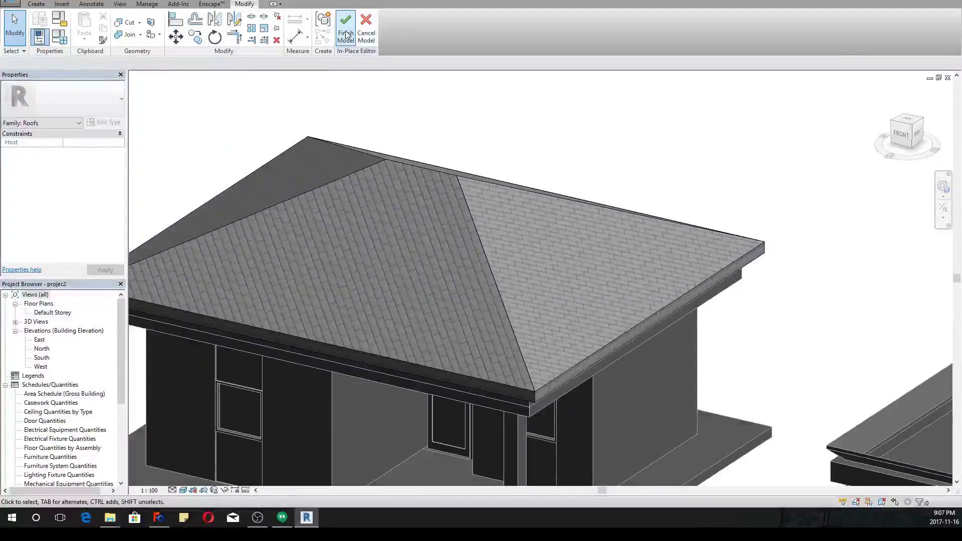
left_click(345, 36)
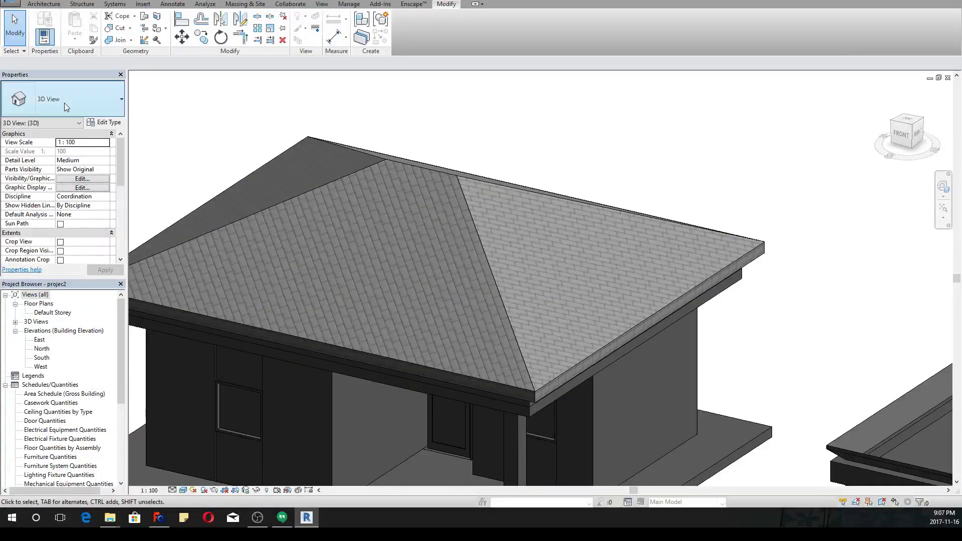
scroll(548, 160, "down", 2)
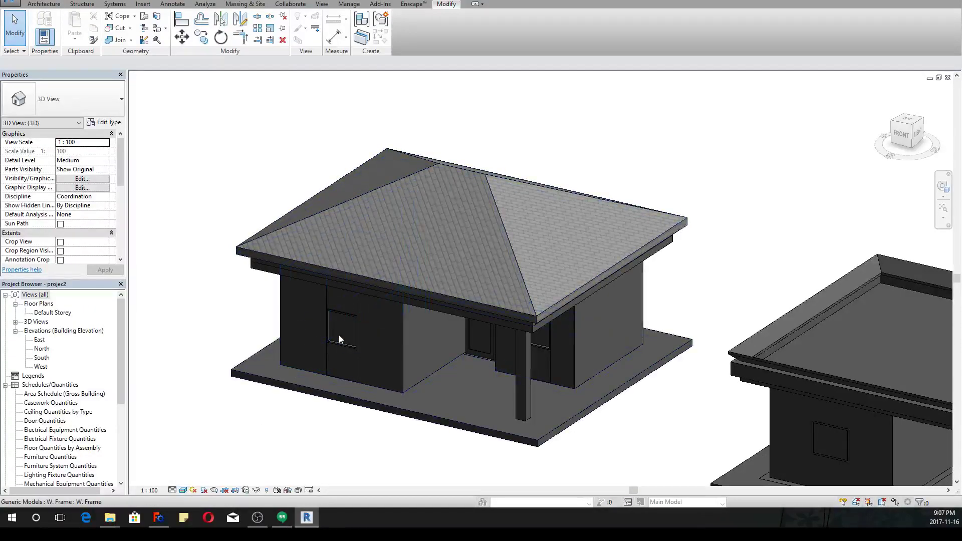
Step: Orbit to a lower view of the first house's front corner and set the visual style to Shaded
left_click(940, 189)
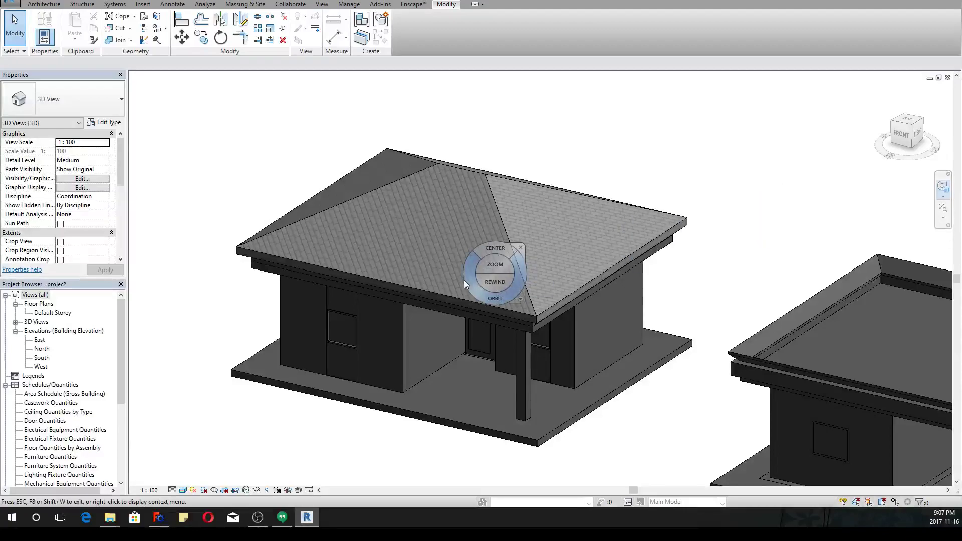
mouse_move(474, 279)
left_mouse_down()
mouse_move(480, 263)
mouse_move(470, 259)
mouse_move(462, 291)
mouse_move(465, 243)
mouse_move(464, 271)
left_mouse_up()
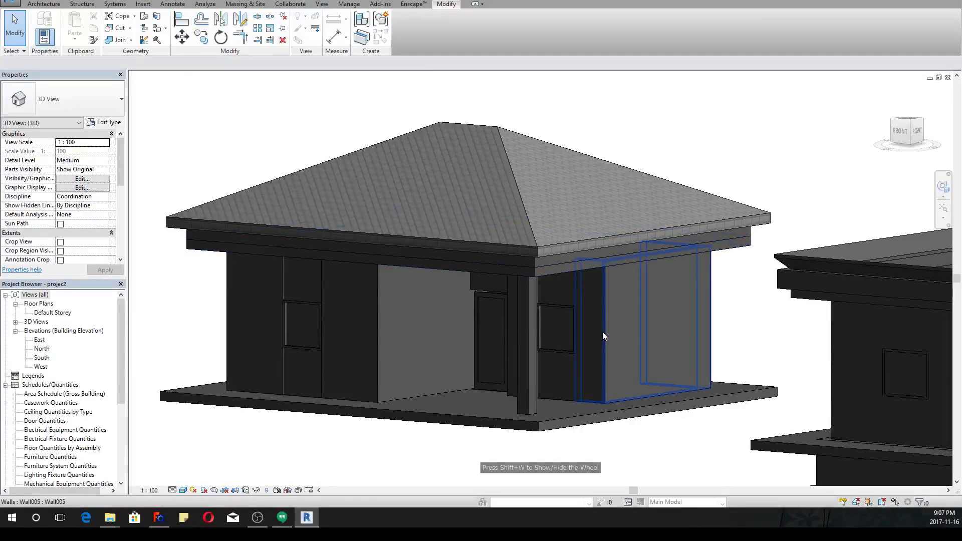
left_click(183, 490)
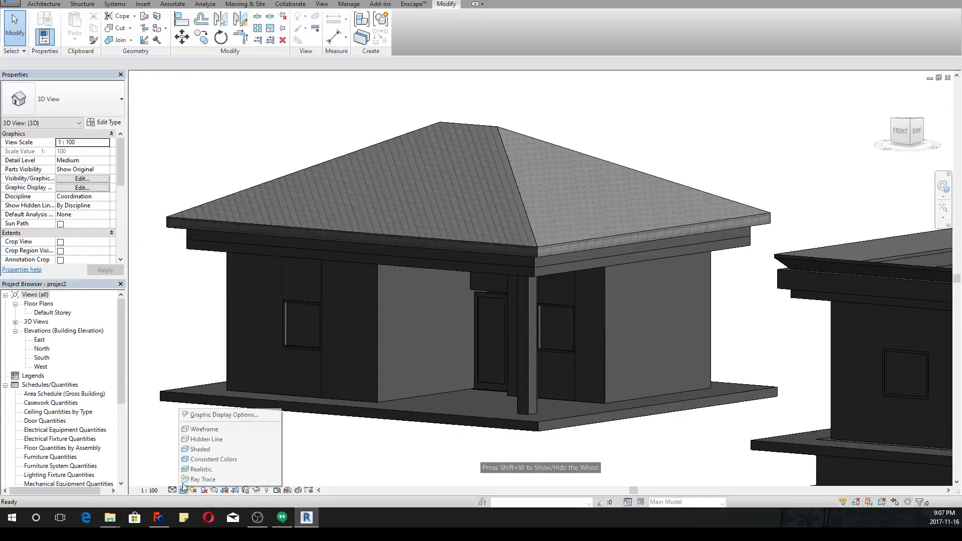
left_click(201, 458)
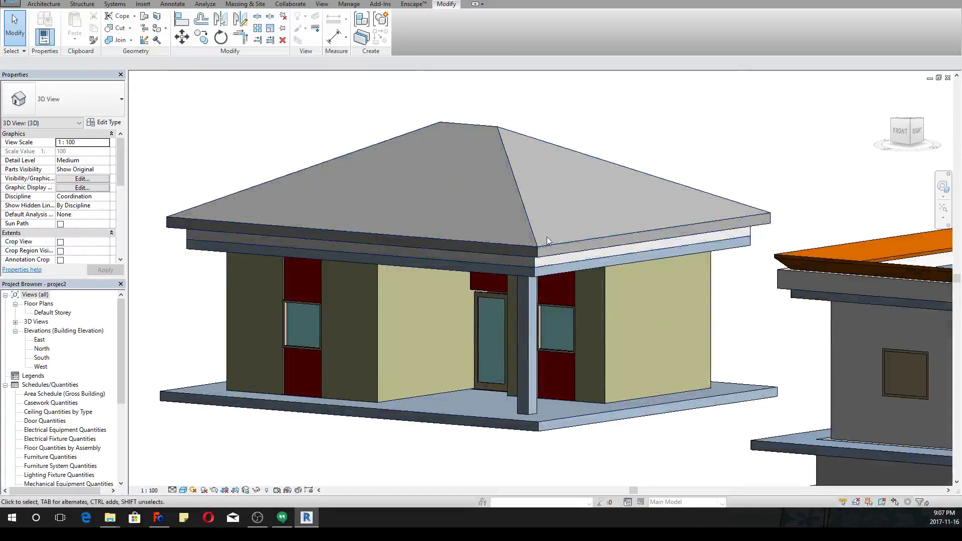
Step: Try to stretch the hip roof's left eave with its shape handle in the front view, cancelling each error
left_click(546, 234)
middle_click_drag(555, 277, 511, 350)
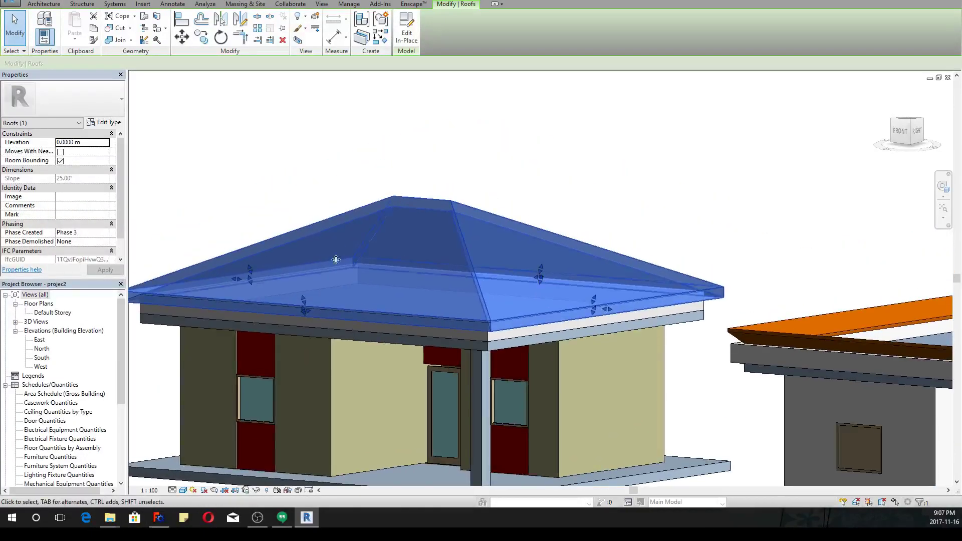
left_click(900, 131)
scroll(428, 302, "up", 3)
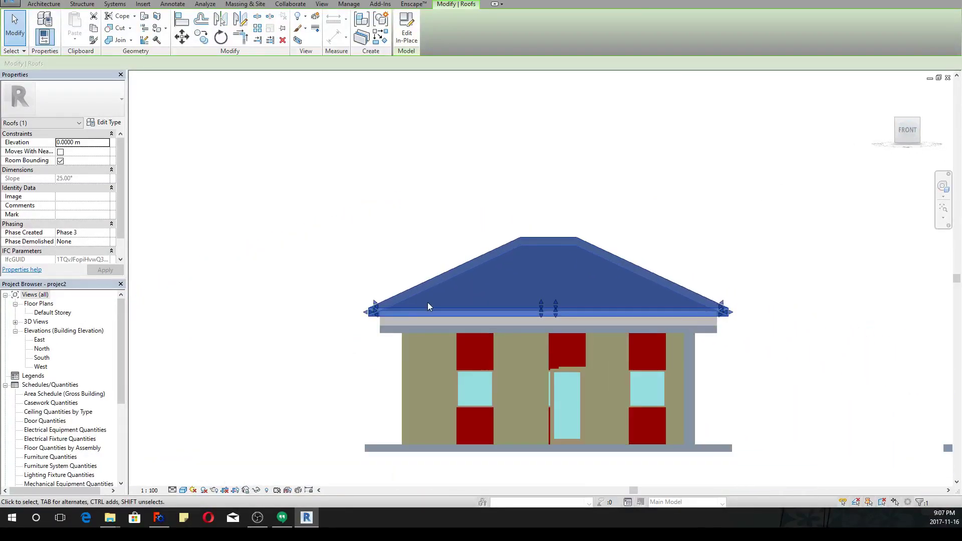
scroll(353, 315, "up", 1)
left_click_drag(340, 253, 369, 268)
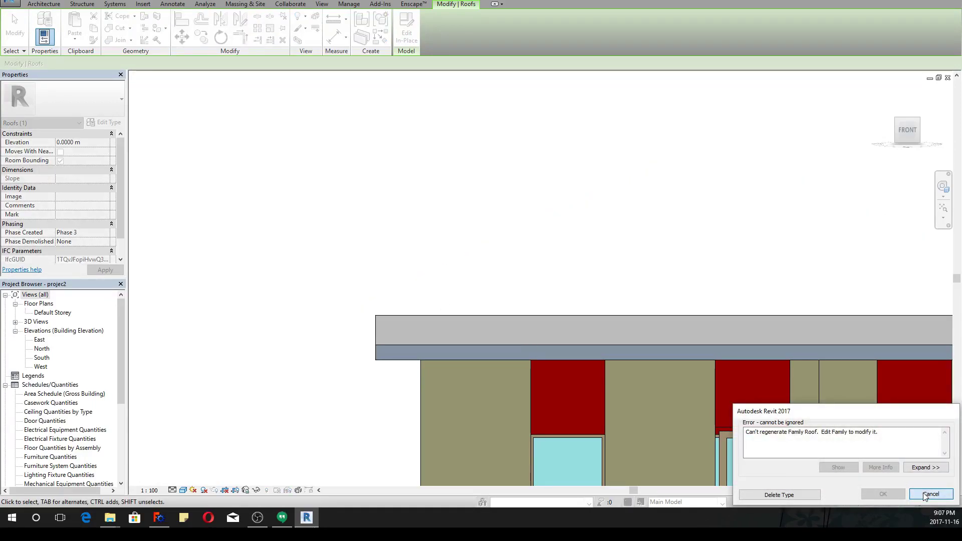
left_click(924, 493)
left_click(405, 315)
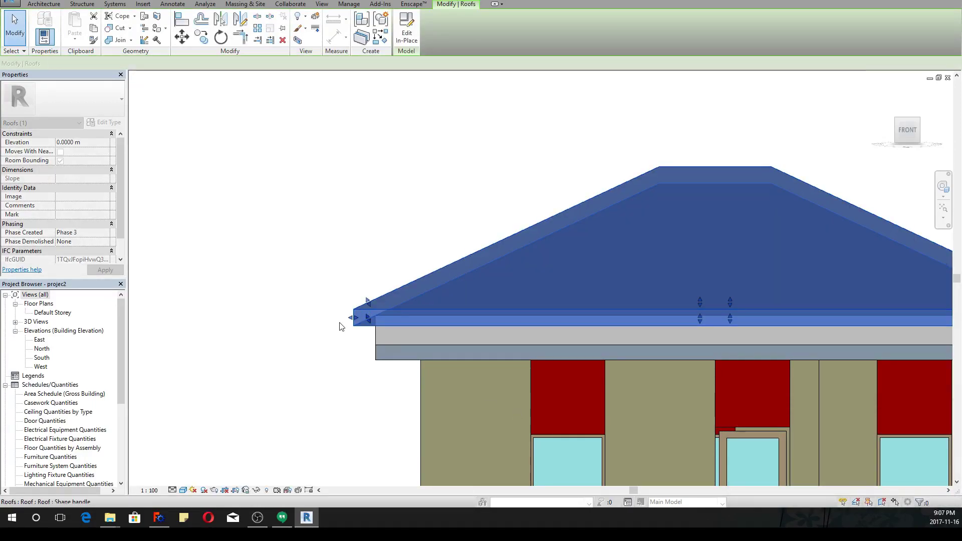
left_click_drag(338, 318, 339, 318)
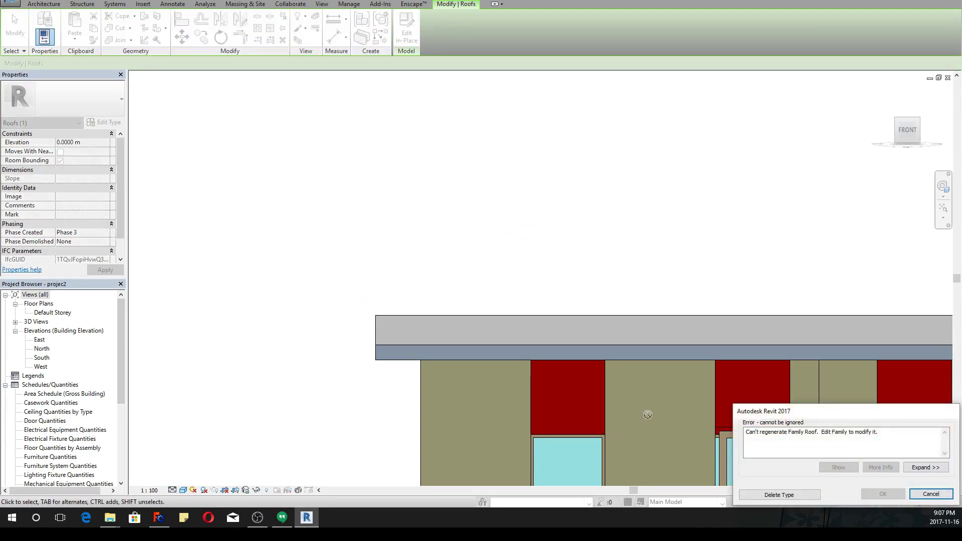
left_click(925, 493)
scroll(449, 360, "down", 3)
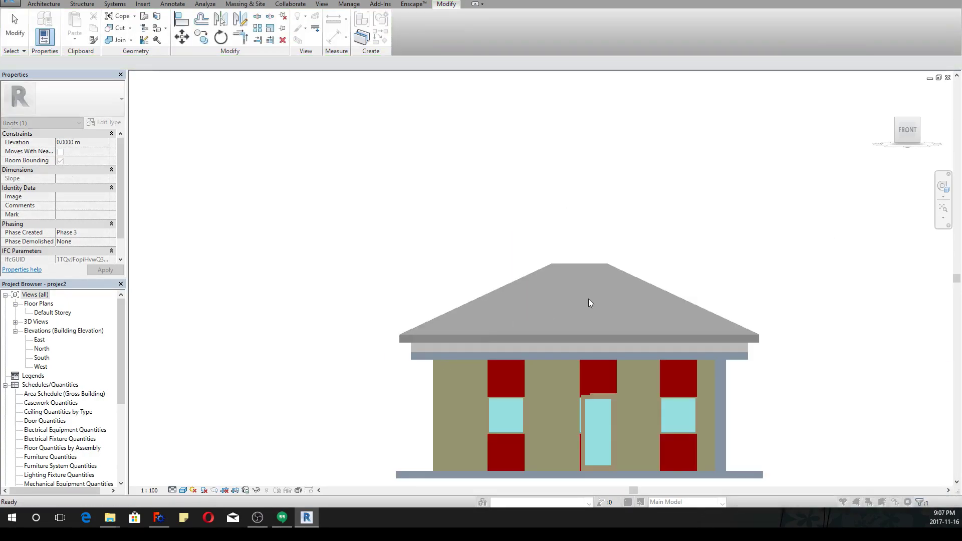
Step: Orbit to an elevated corner view and try to attach the porch column's top to the hip roof
left_click(585, 338)
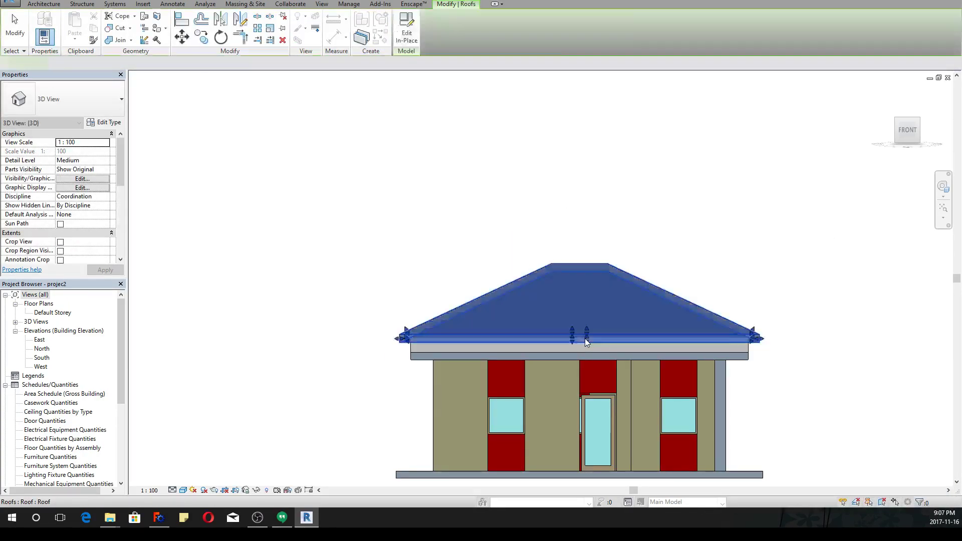
left_click(720, 404)
middle_click_drag(754, 388, 672, 369)
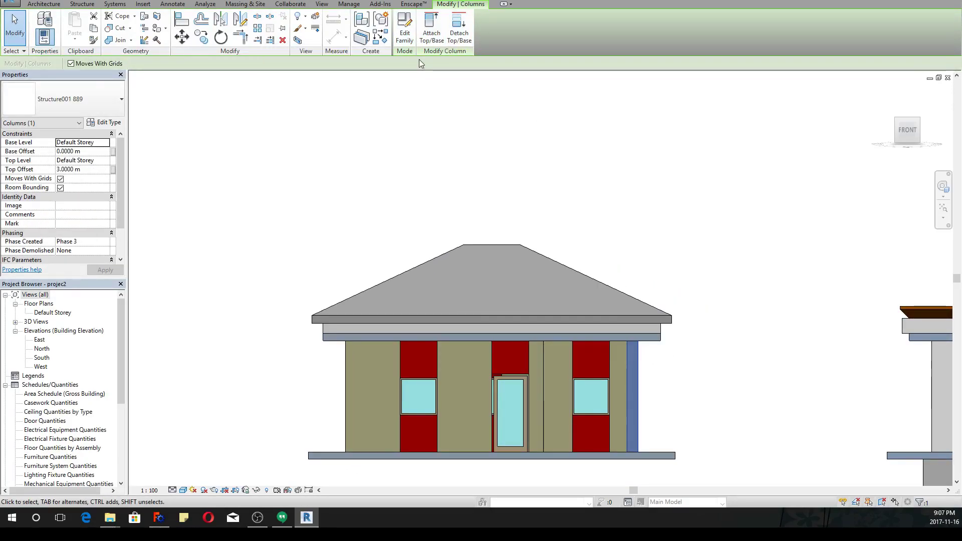
left_click(943, 186)
mouse_move(923, 235)
left_mouse_down()
mouse_move(856, 240)
mouse_move(624, 310)
left_mouse_up()
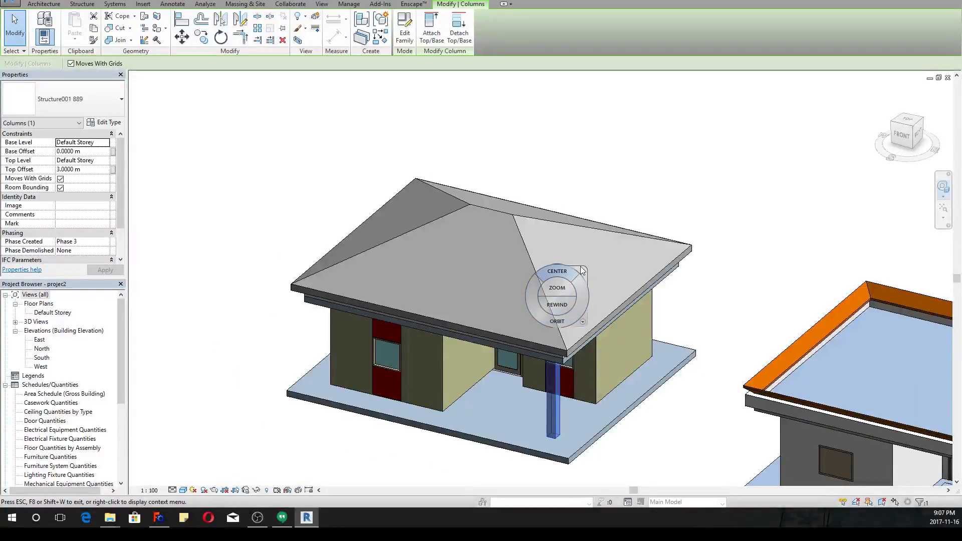
key("Escape")
key("Escape")
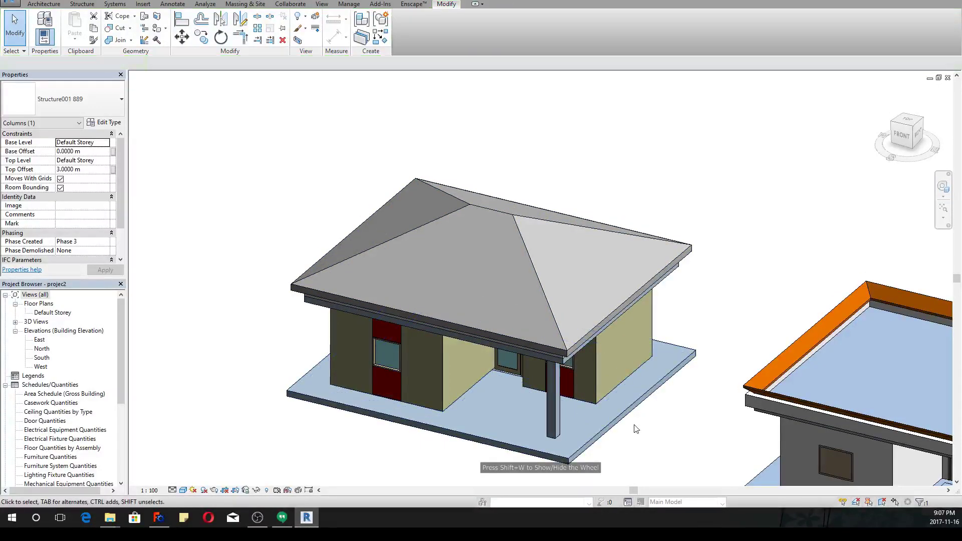
left_click(555, 401)
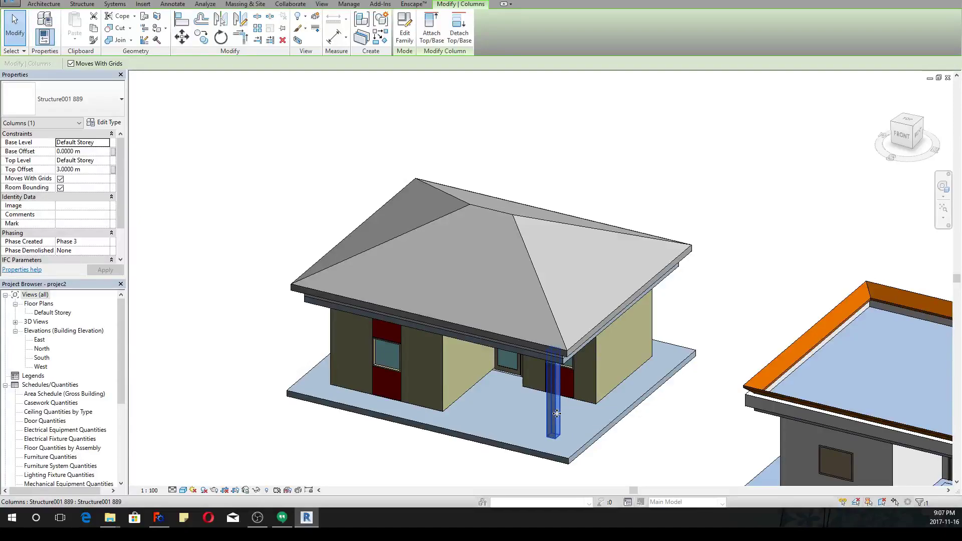
scroll(576, 416, "up", 4)
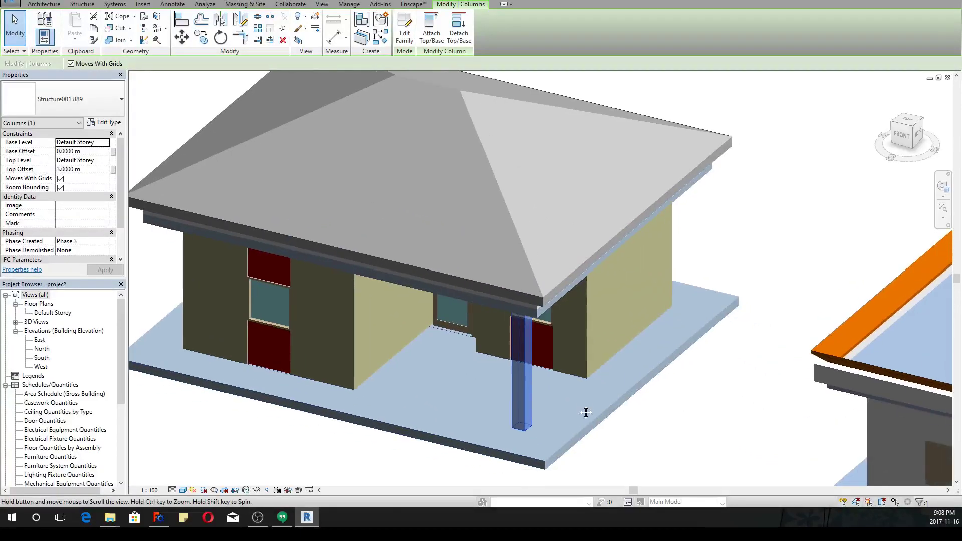
middle_click_drag(586, 410, 586, 405)
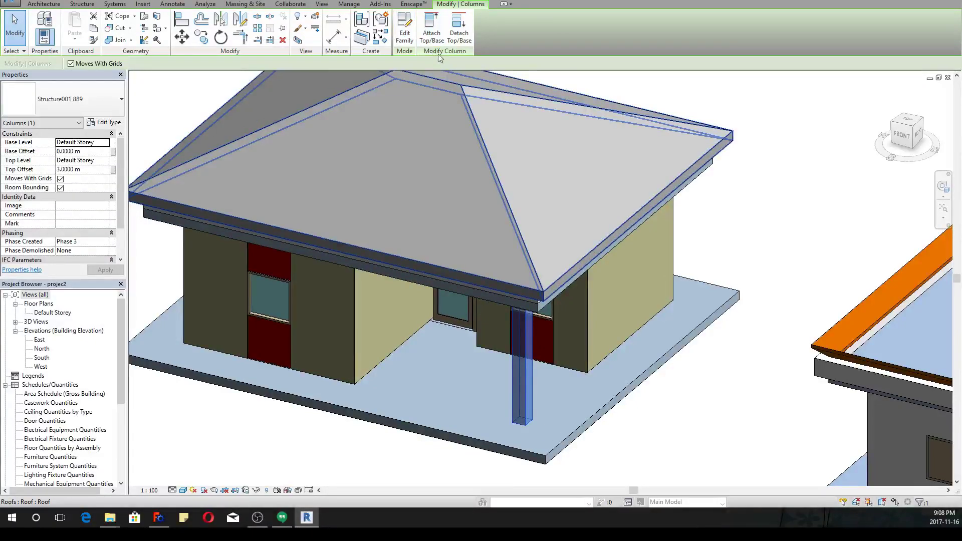
left_click(428, 33)
left_click(396, 165)
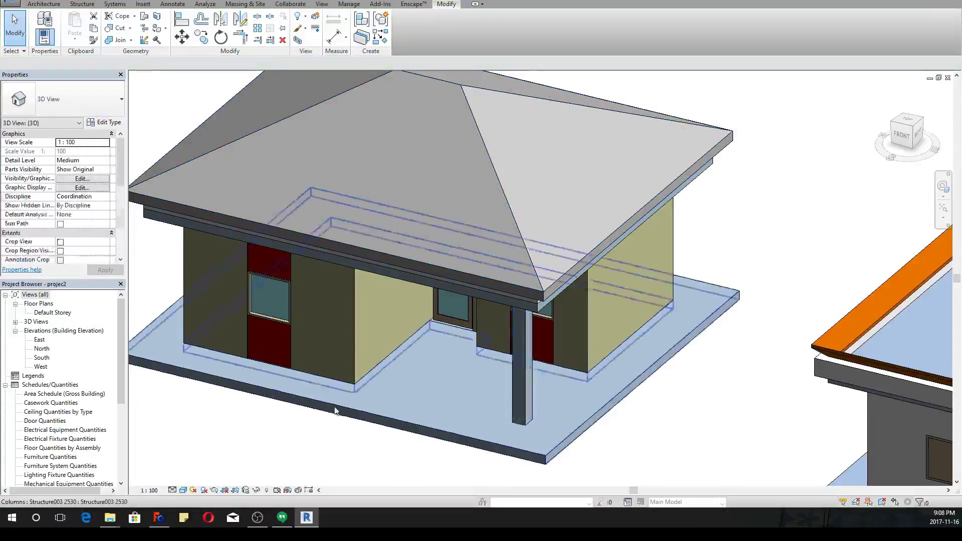
Step: Check the properties of the floor slab and porch-side wall, and hide the hip roof element in the 3D view
left_click(334, 405)
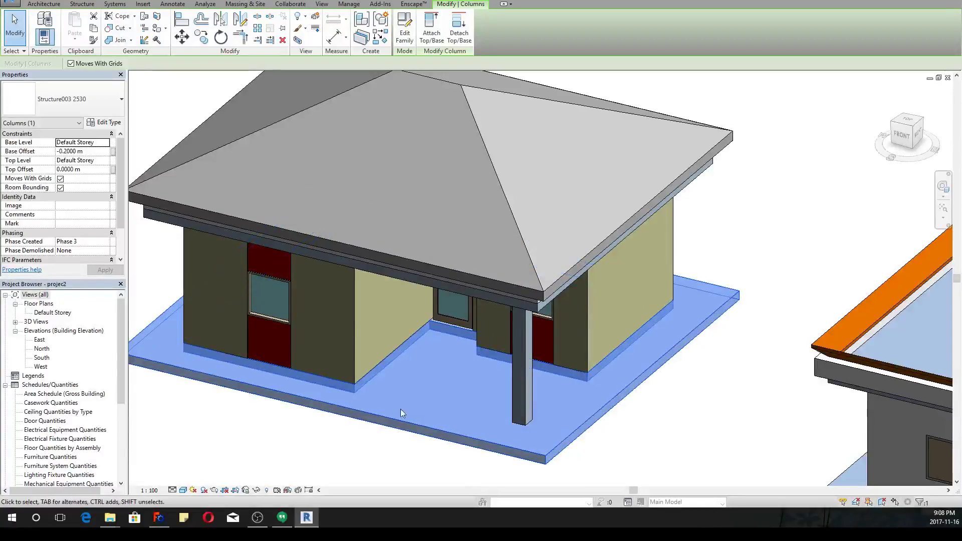
scroll(412, 391, "down", 2)
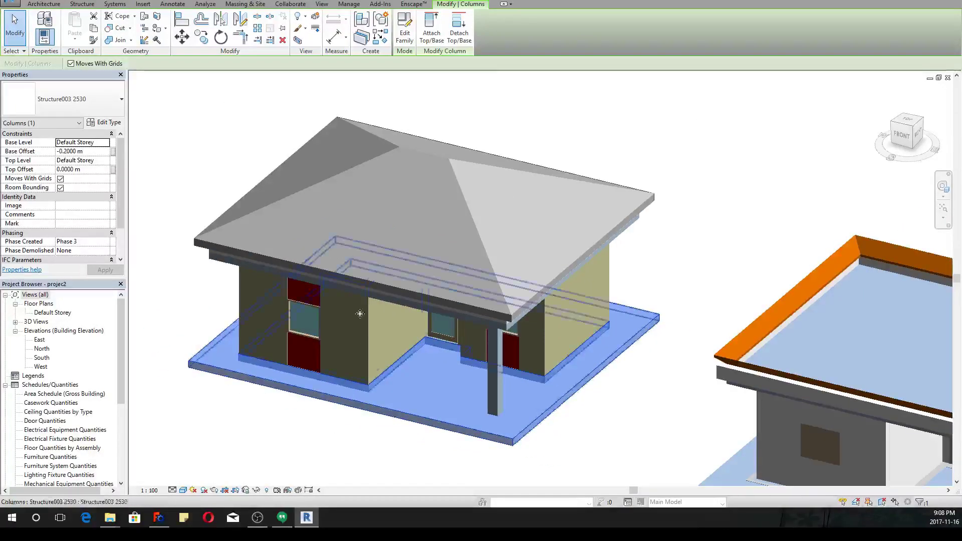
left_click(371, 343)
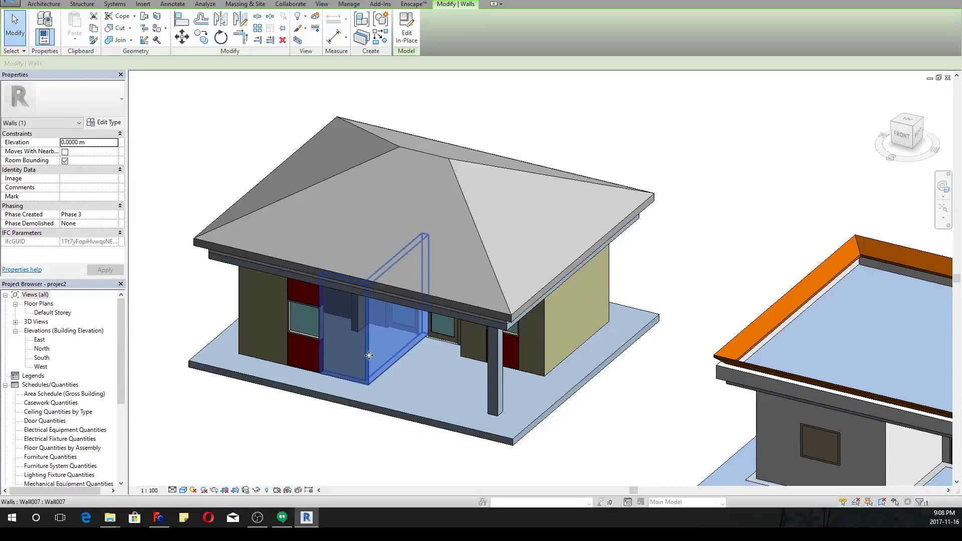
left_click(397, 282)
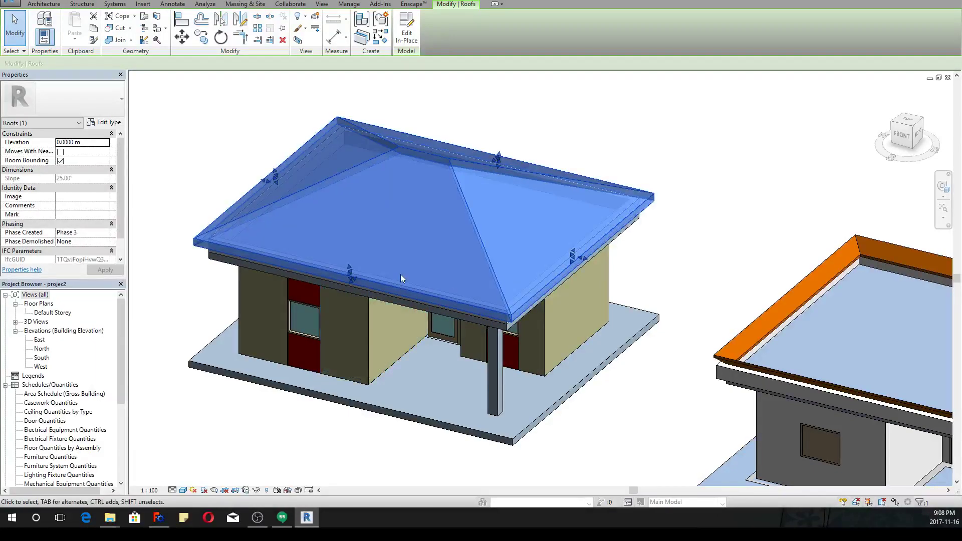
right_click(401, 275)
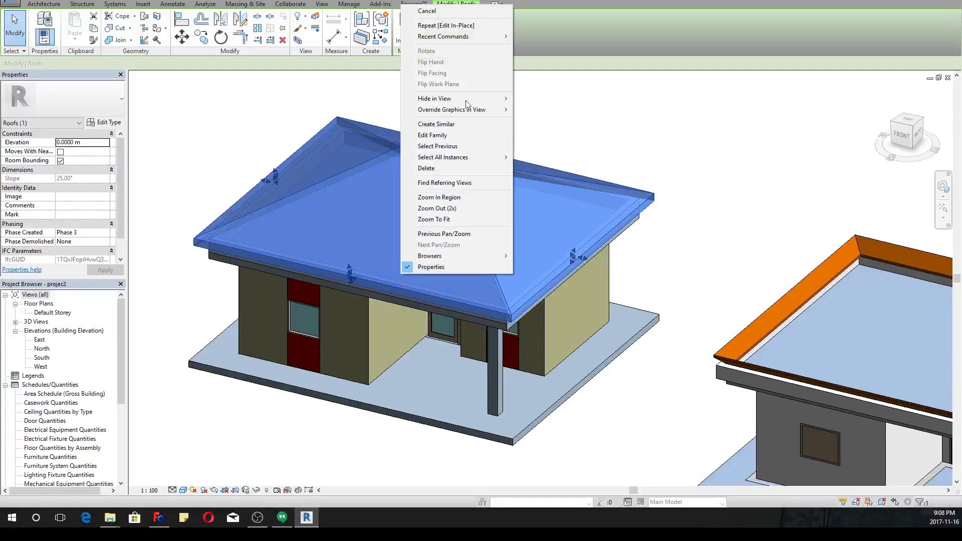
mouse_move(452, 100)
left_click(353, 98)
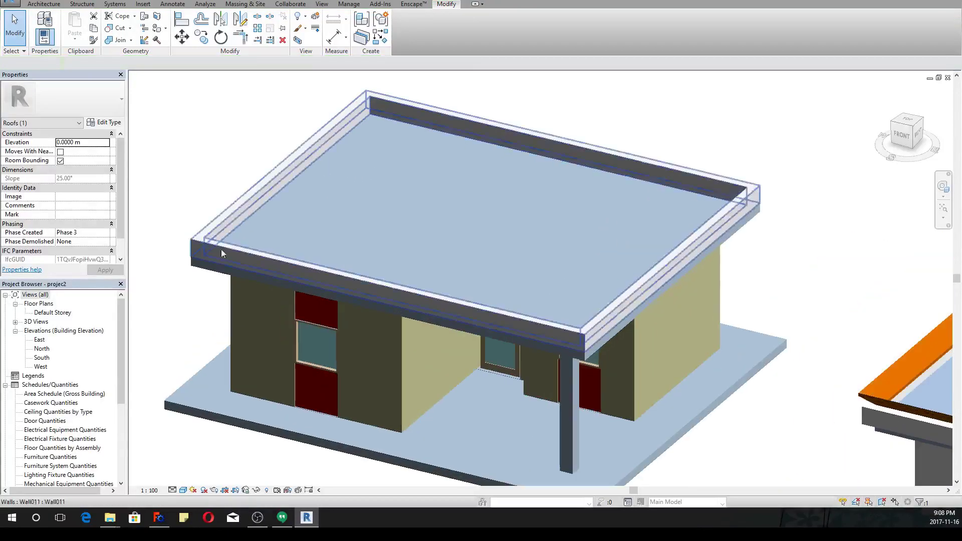
Step: Open the parapet wall around the flat roof slab for in-place editing
left_click(221, 246)
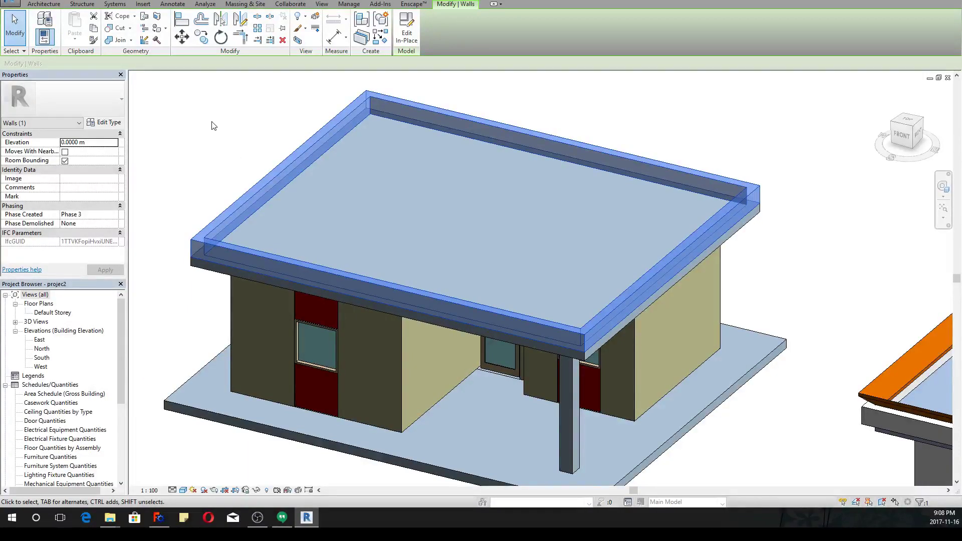
left_click(221, 184)
left_click(239, 196)
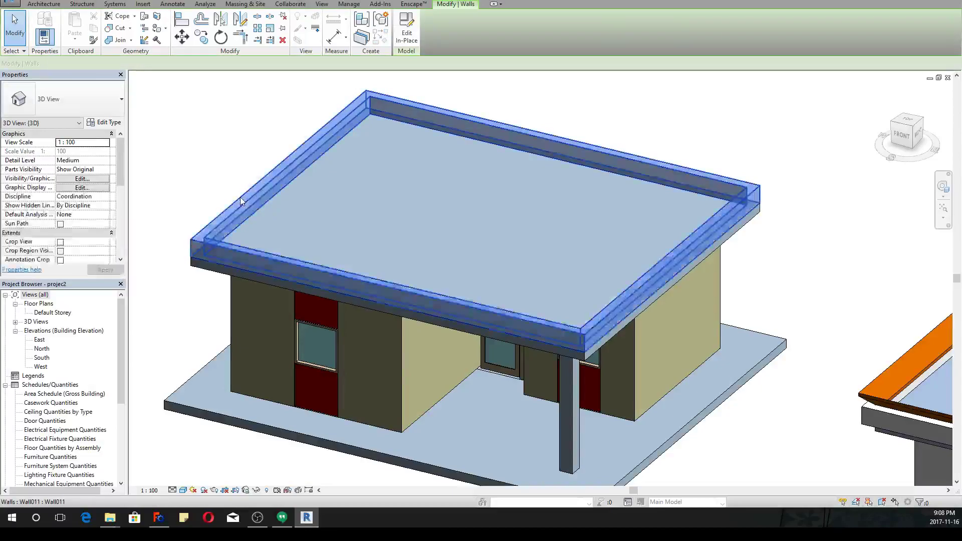
right_click(239, 197)
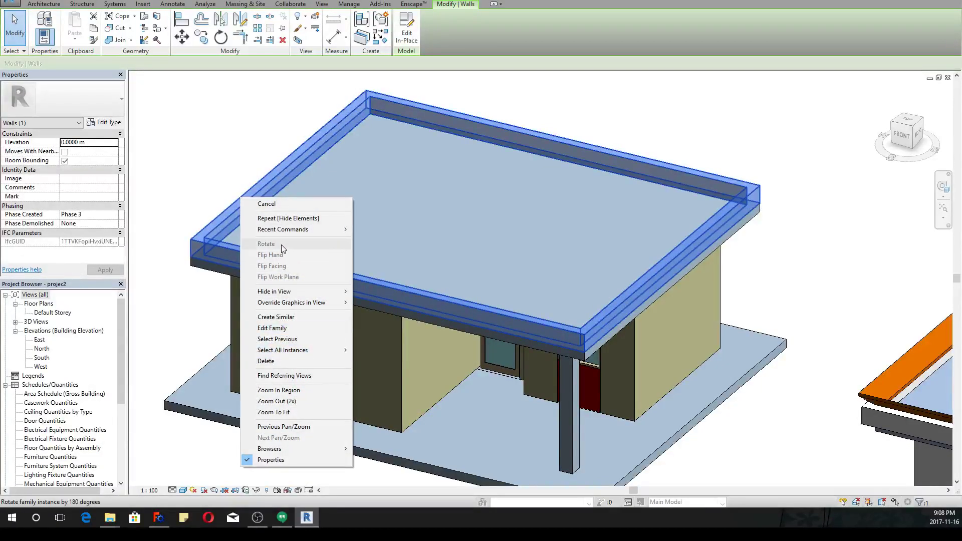
left_click(250, 137)
left_click(410, 20)
Step: Stretch the top of the parapet wall's extrusion upward to a depth of about 2.4 m
left_click(249, 197)
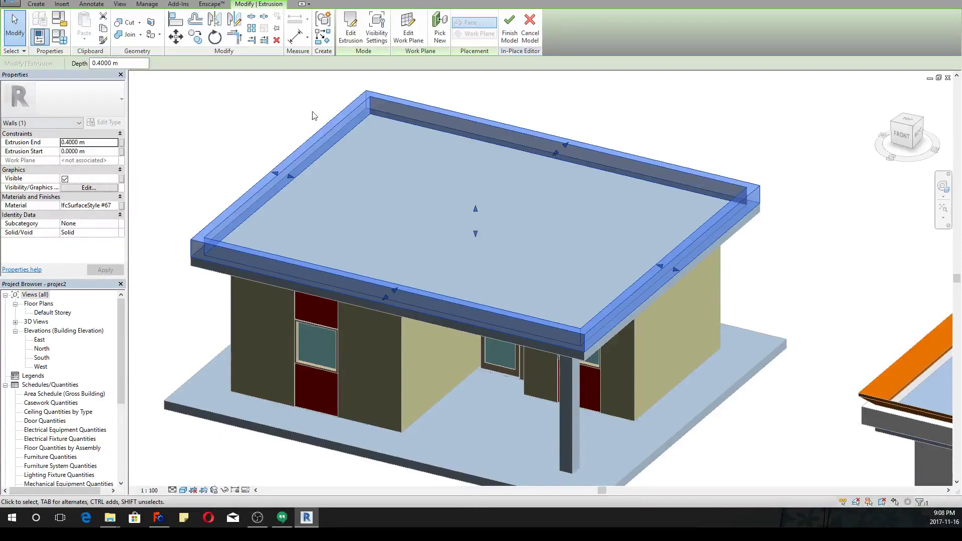
left_click_drag(475, 207, 476, 31)
scroll(444, 268, "down", 2)
key("Escape")
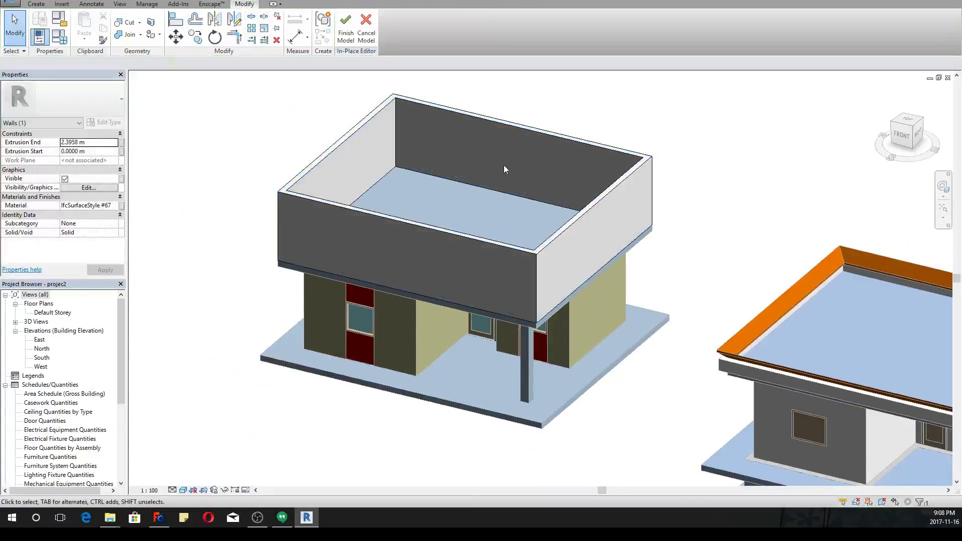
Step: Edit the parapet extrusion's sketch by moving two opposite inner lines inward to narrow the opening, and finish the in-place model
left_click(443, 230)
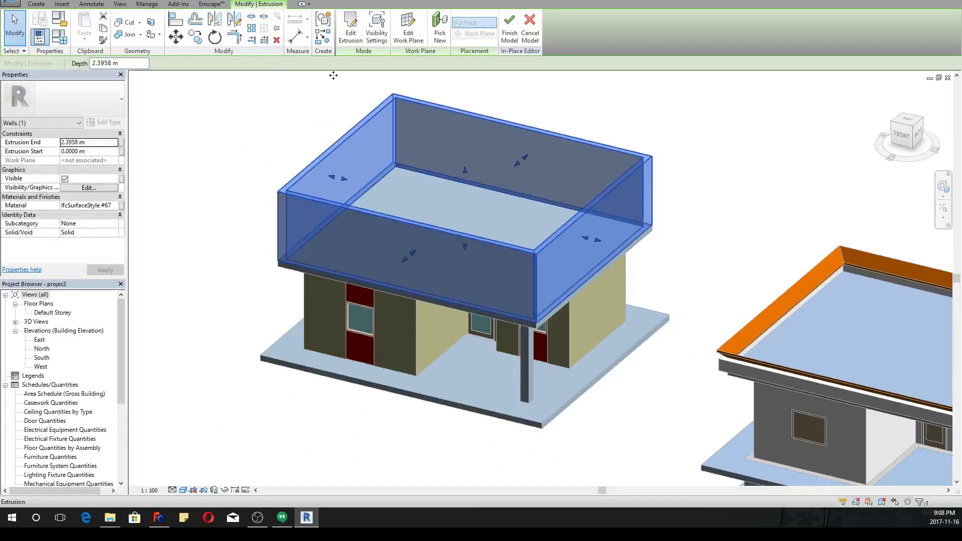
left_click(572, 291)
mouse_move(572, 284)
left_mouse_down()
mouse_move(477, 240)
mouse_move(484, 252)
left_mouse_up()
left_click(576, 136)
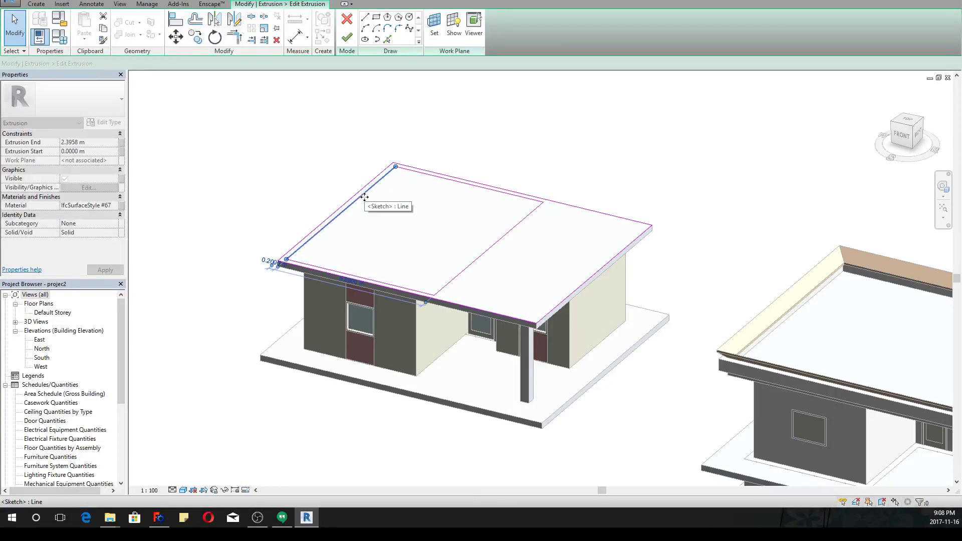
mouse_move(362, 195)
left_mouse_down()
mouse_move(419, 224)
mouse_move(441, 221)
left_mouse_up()
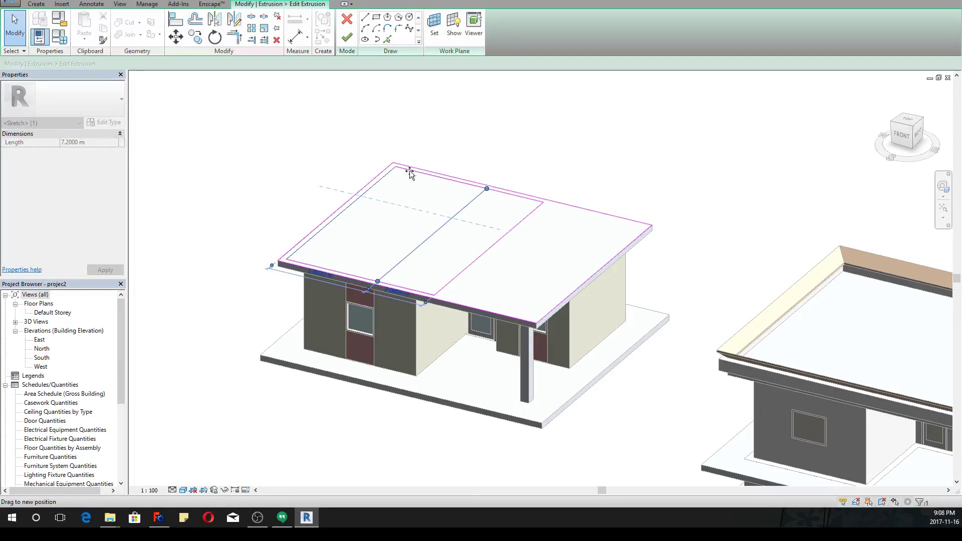
left_click(347, 38)
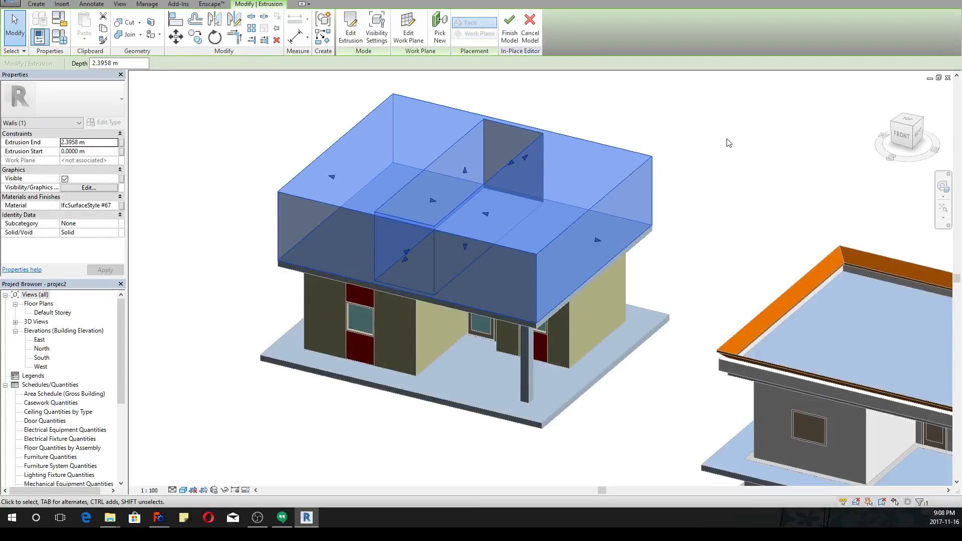
key("Escape")
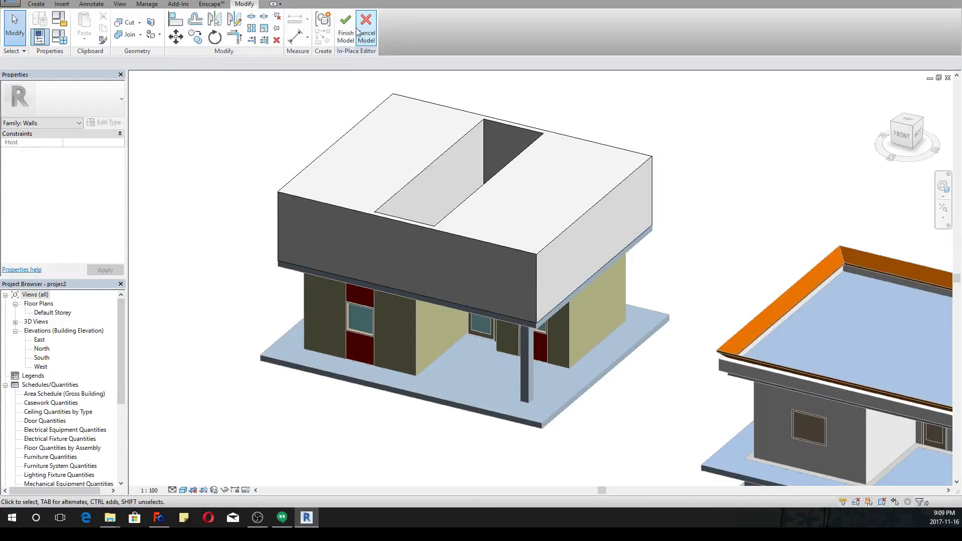
left_click(345, 34)
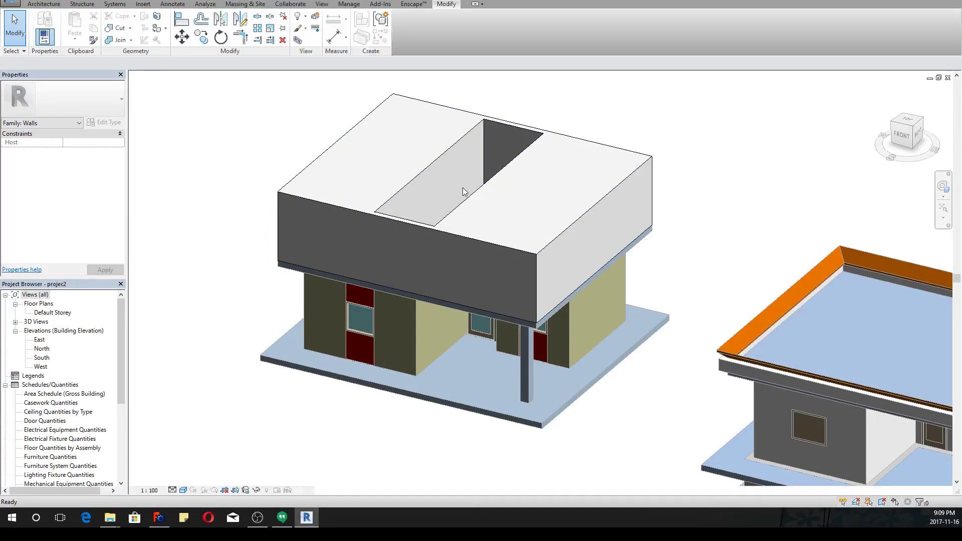
Step: Hide the parapet wall element in the 3D view
left_click(427, 167)
right_click(427, 166)
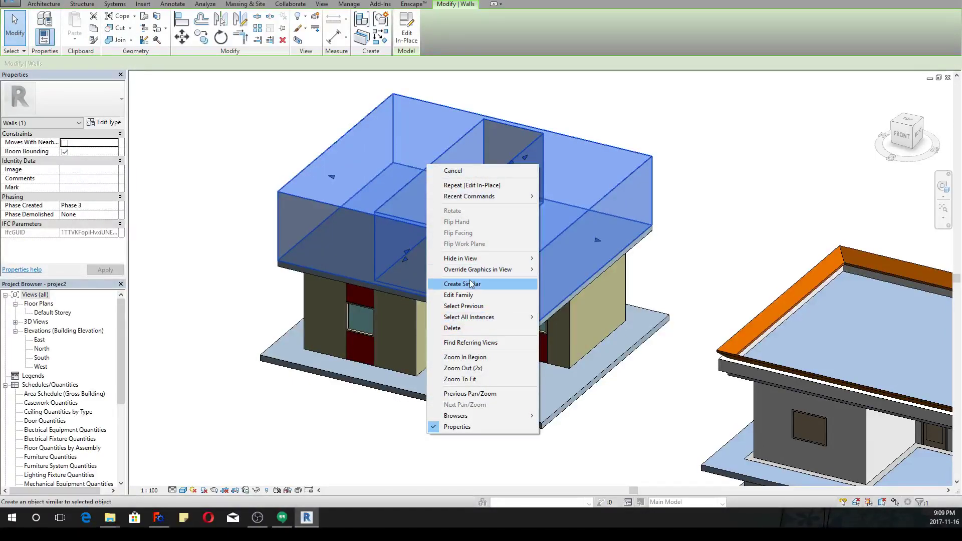
mouse_move(468, 258)
left_click(418, 263)
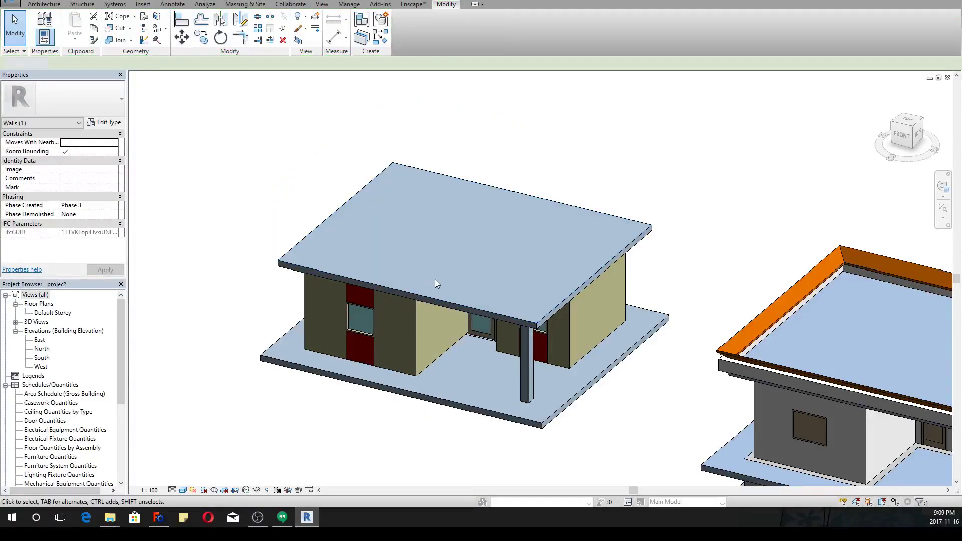
Step: Inspect the flat roof slab's type properties together with its preview, and close them without changes
left_click(434, 294)
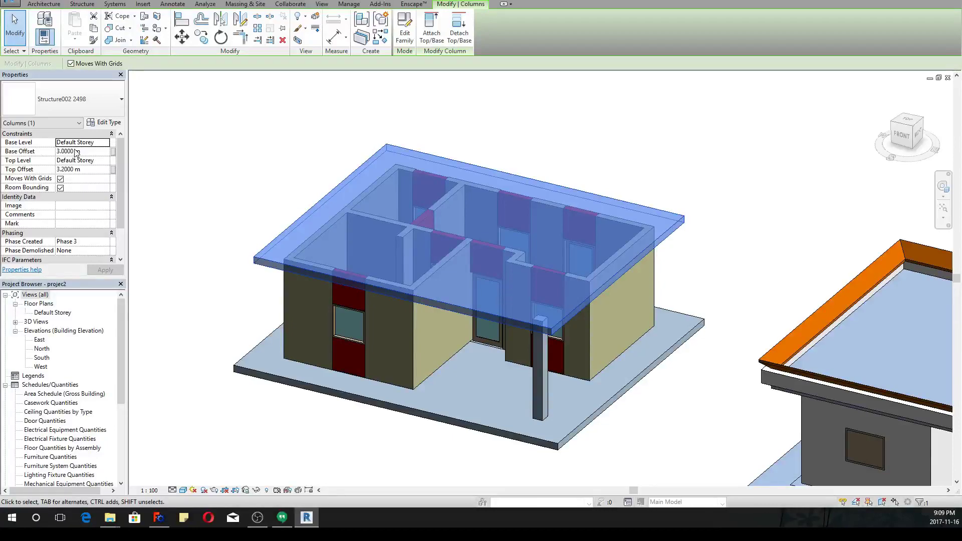
left_click(103, 122)
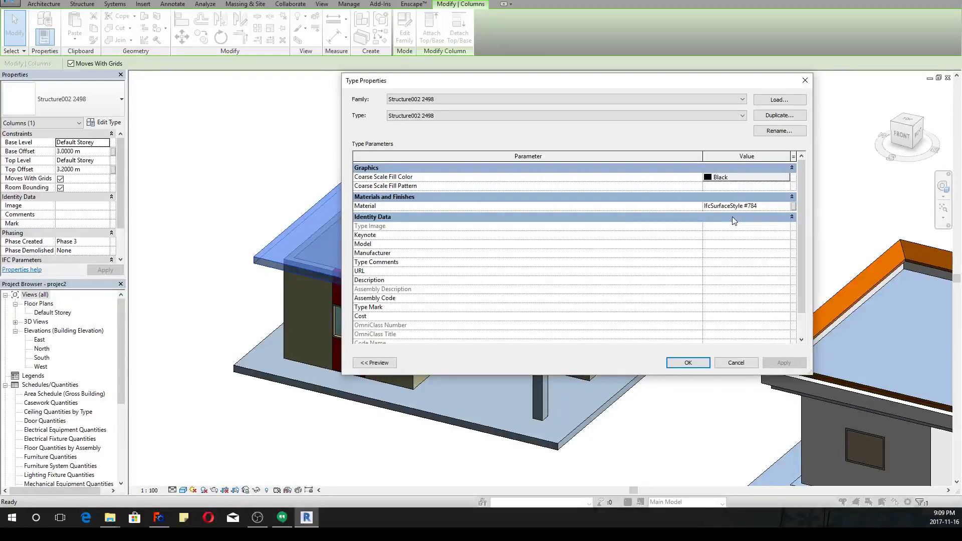
left_click(374, 363)
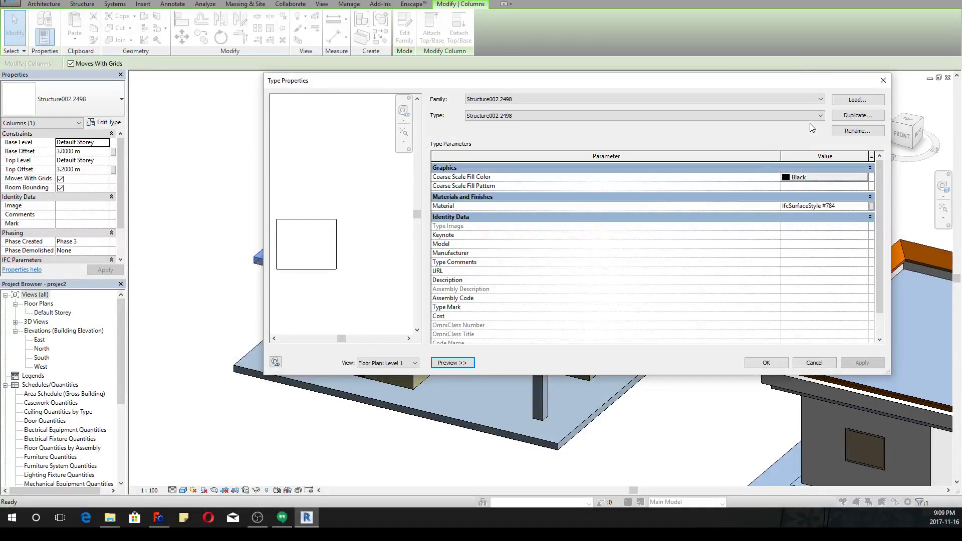
left_click(882, 81)
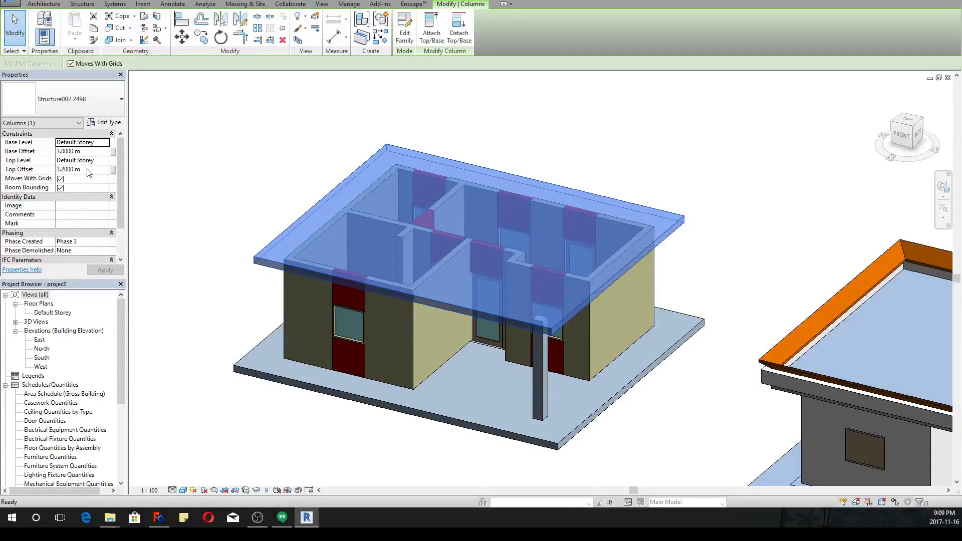
Step: Raise the flat roof slab's top offset to 3.5 m and finally to 4 m
left_click(60, 170)
left_click_drag(68, 173, 75, 175)
type("5000")
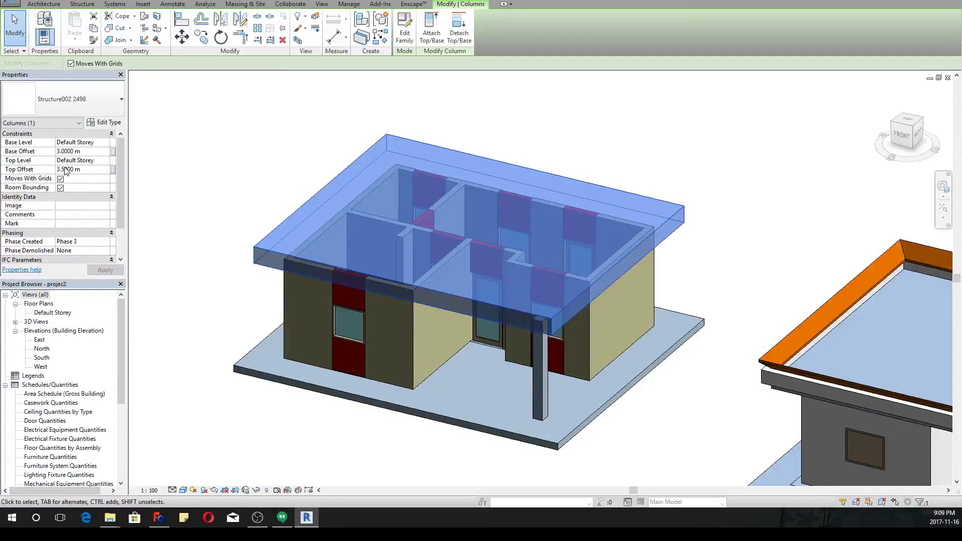
triple_click(84, 168)
type("4")
key("Escape")
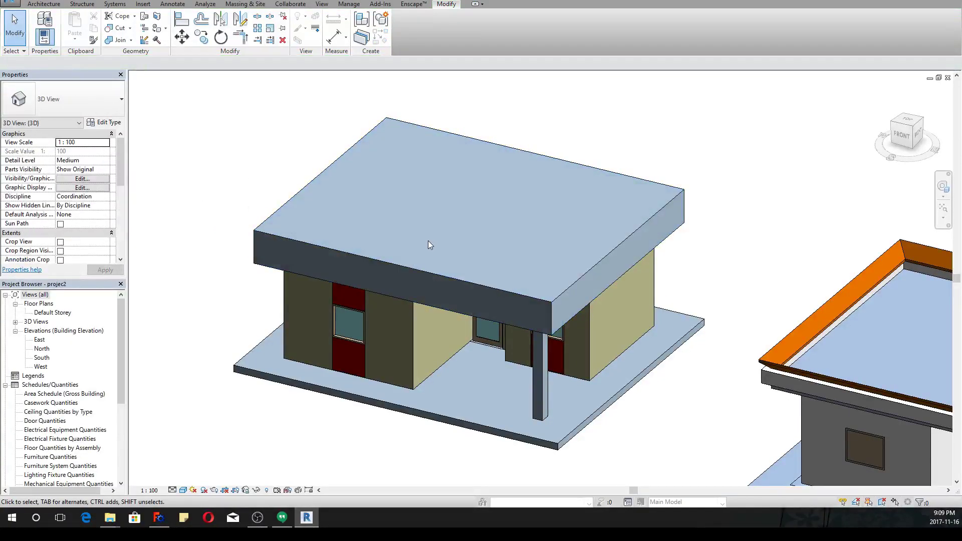
Step: Open the roof slab's family, inspect its extrusion, and close the family without saving
left_click(417, 272)
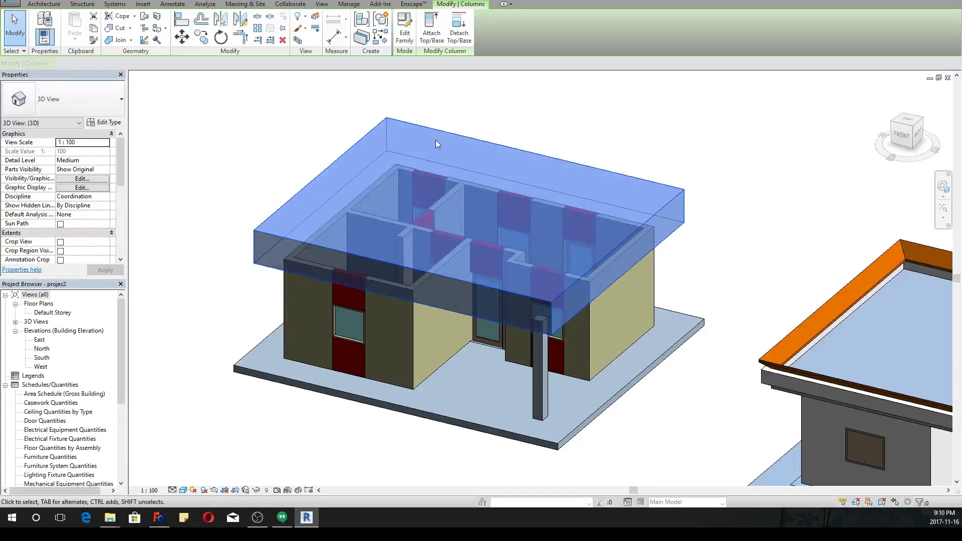
left_click(405, 27)
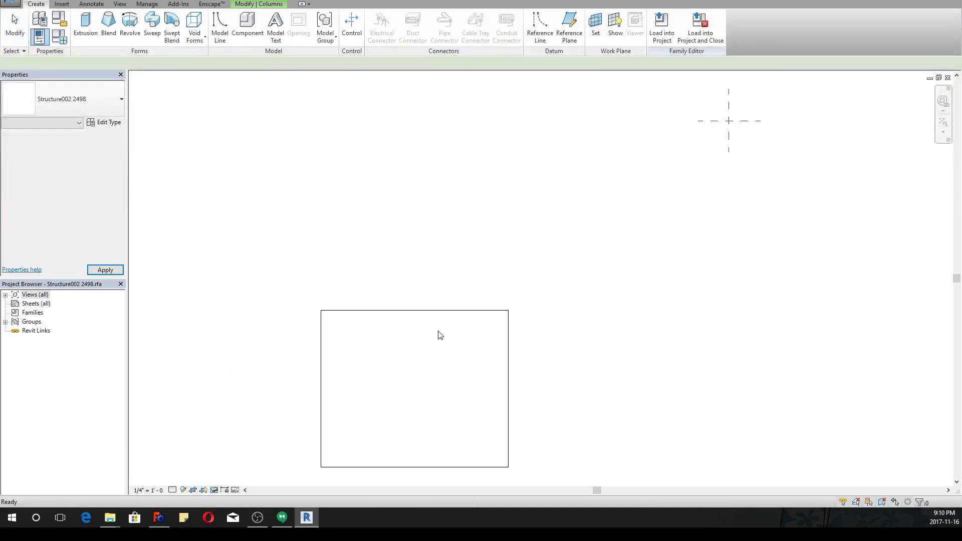
left_click(470, 314)
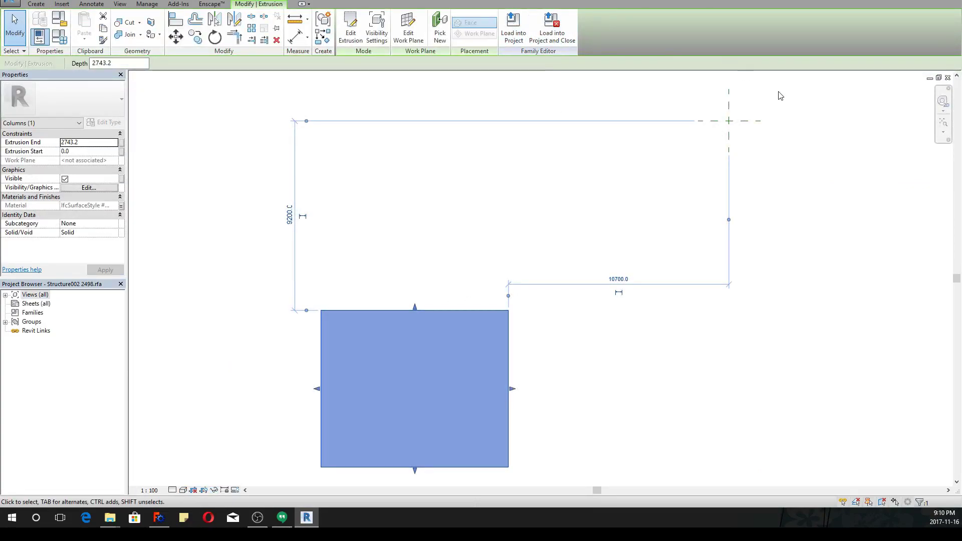
left_click(560, 38)
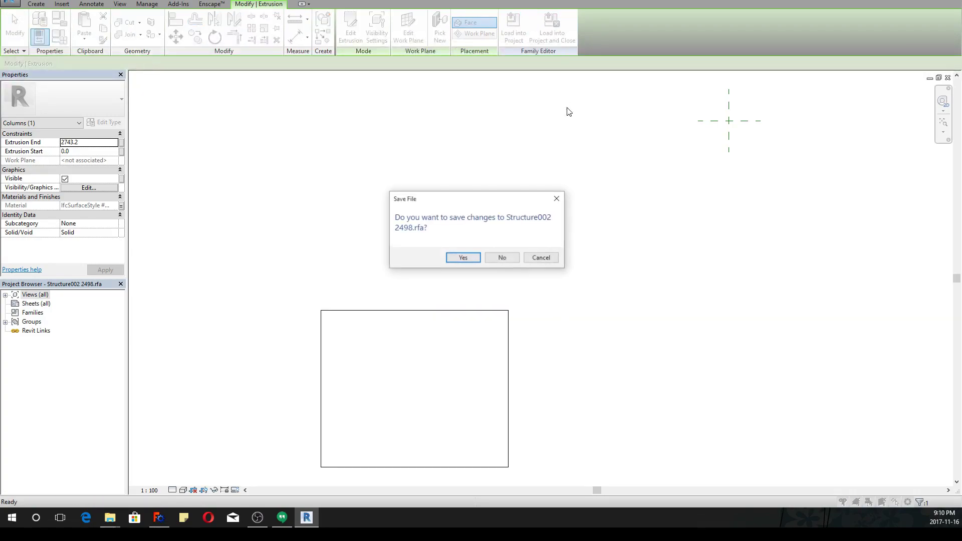
left_click(494, 258)
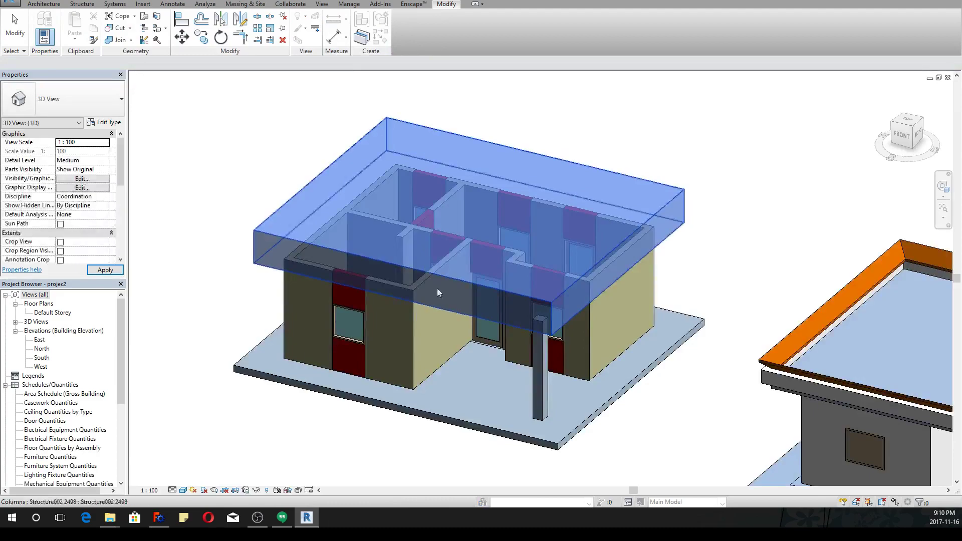
right_click(665, 108)
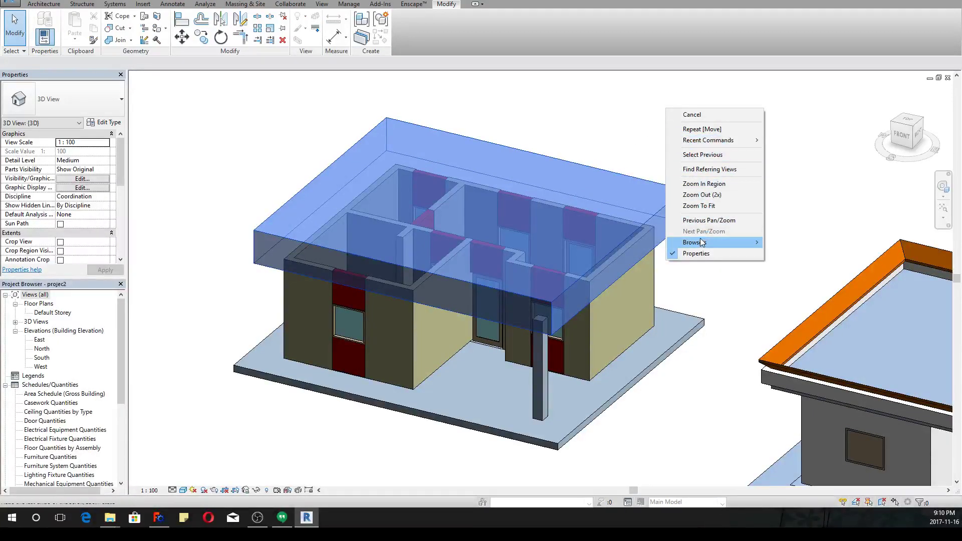
mouse_move(721, 144)
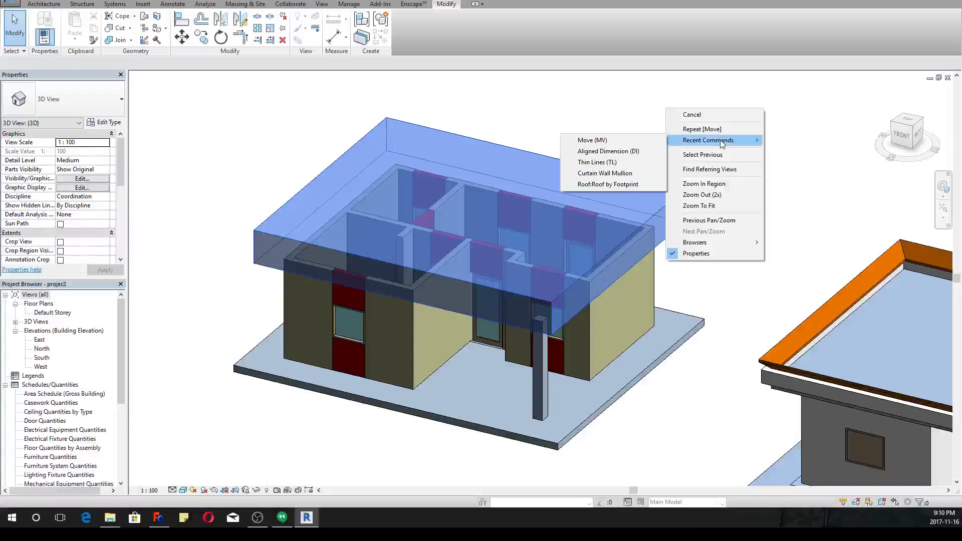
left_click(608, 122)
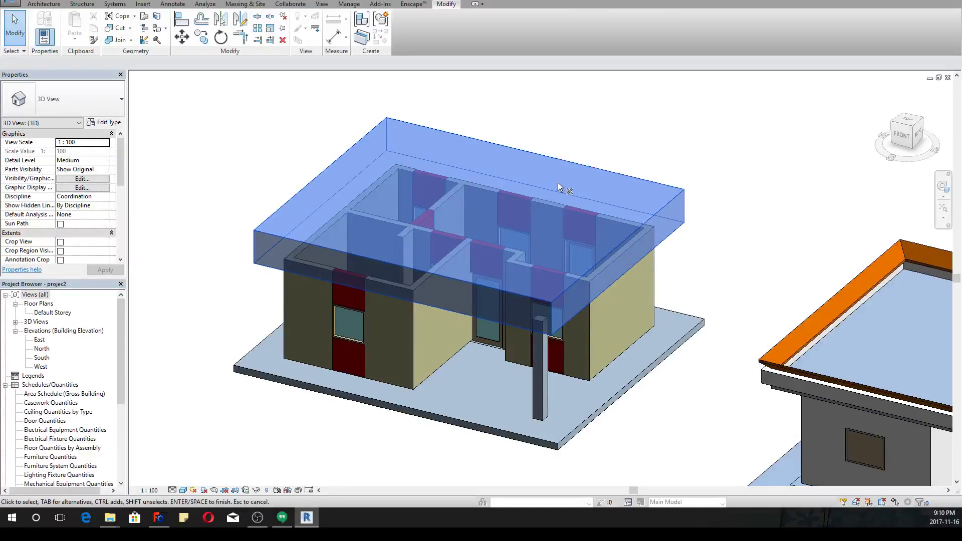
key("d")
key("e")
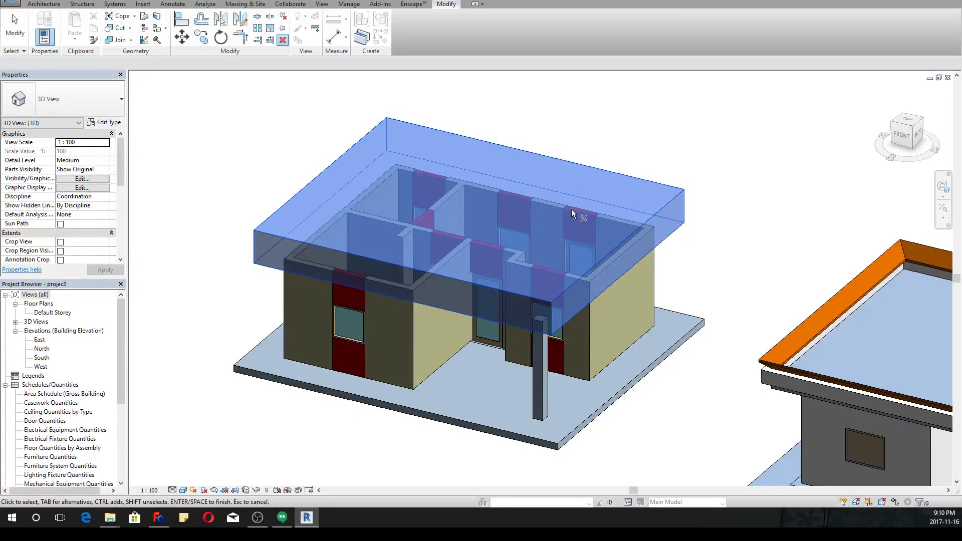
right_click(617, 147)
left_click(629, 166)
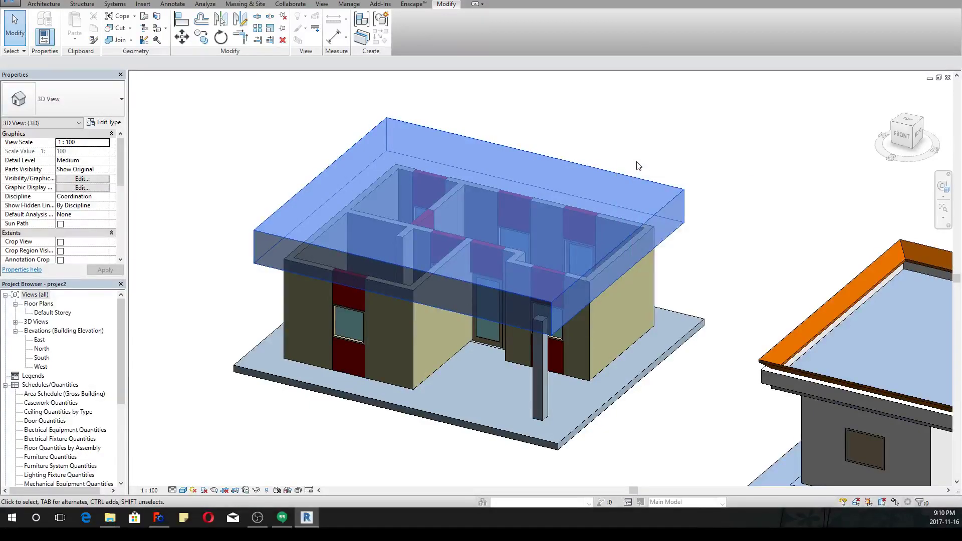
left_click(612, 172)
left_click(645, 149)
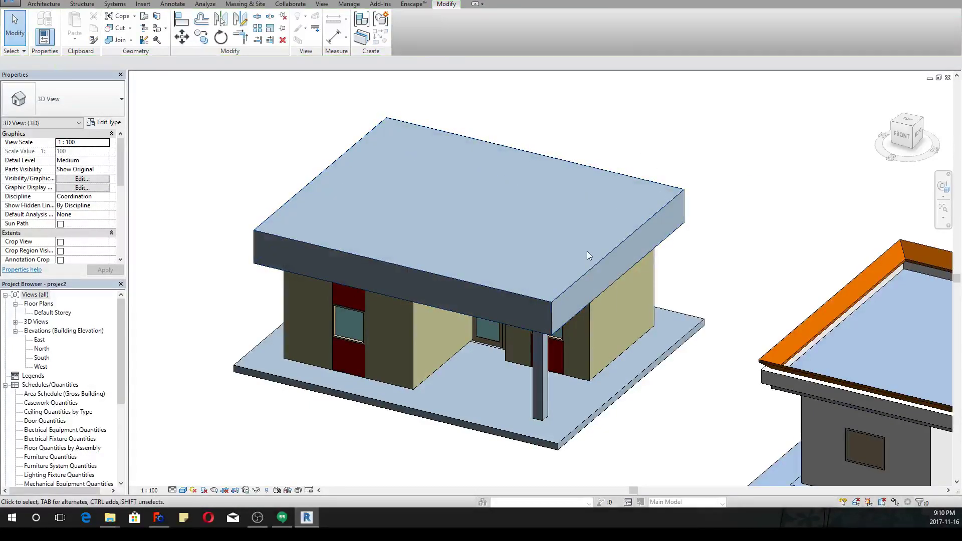
Step: Hide the thickened flat roof slab element in the 3D view
left_click(592, 266)
right_click(592, 266)
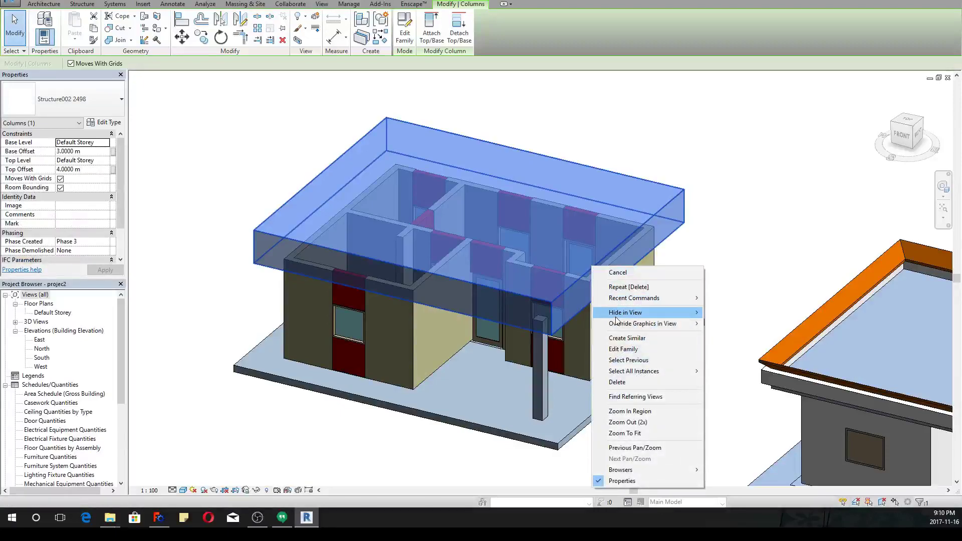
mouse_move(625, 312)
left_click(561, 312)
left_click(566, 299)
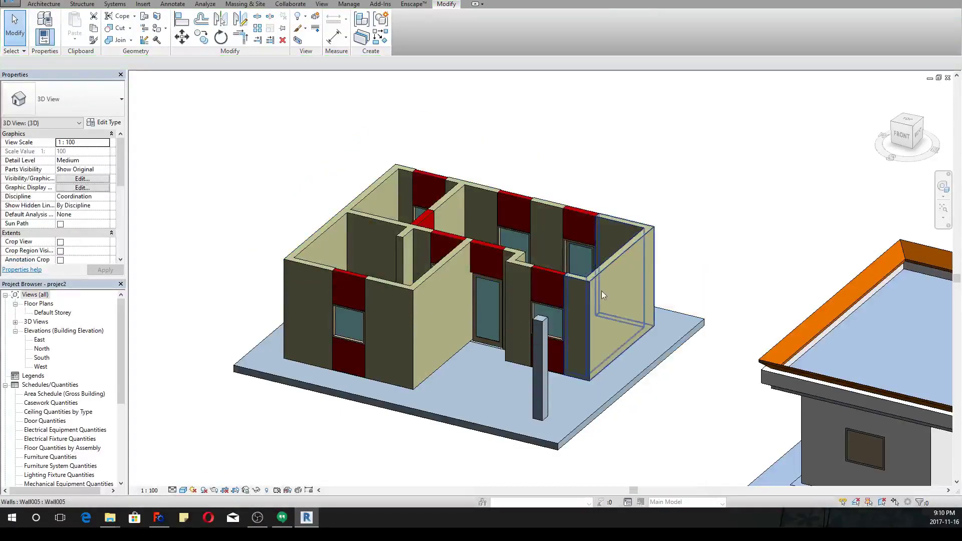
Step: Open the U-shaped end wall behind the porch column for in-place editing and lower its extrusion top to about 2.1 m
scroll(602, 251, "up", 2)
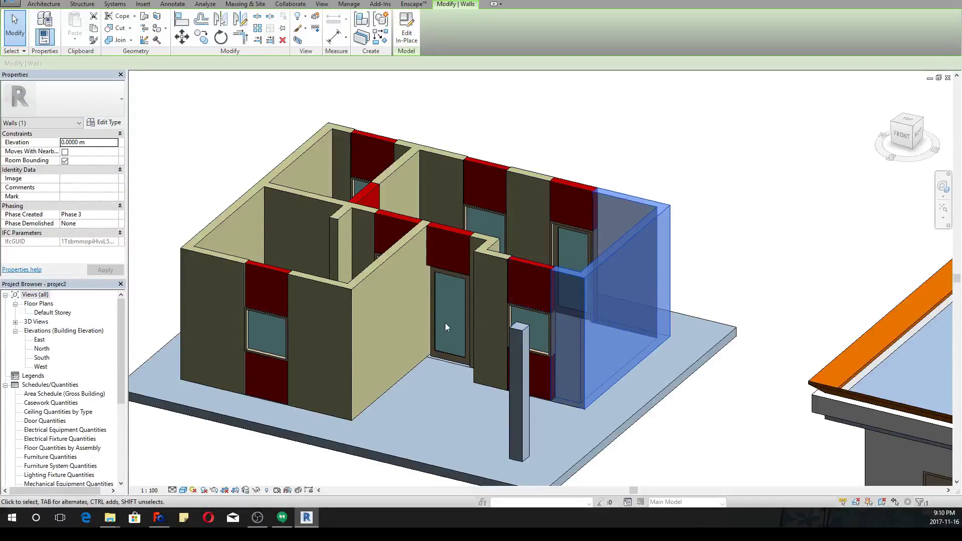
left_click(599, 266)
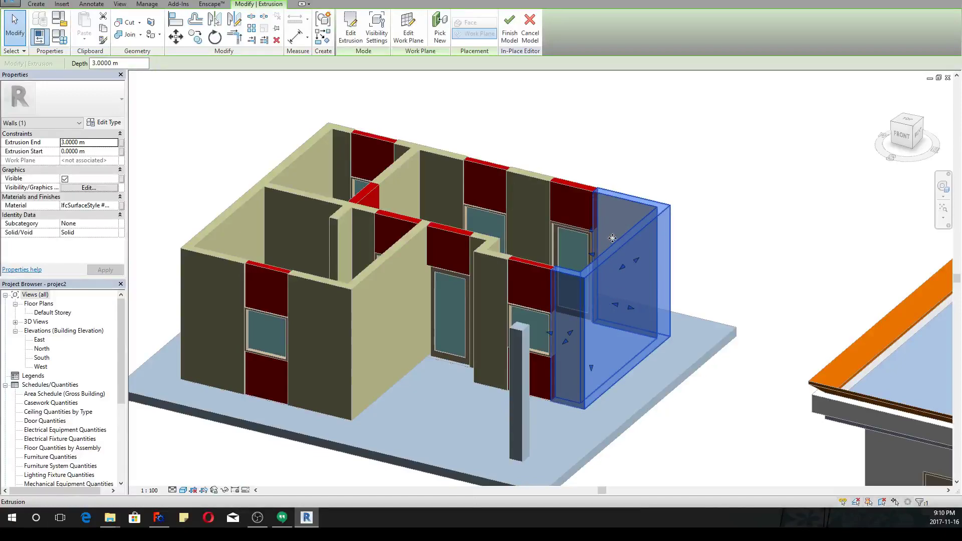
left_click_drag(591, 234, 593, 270)
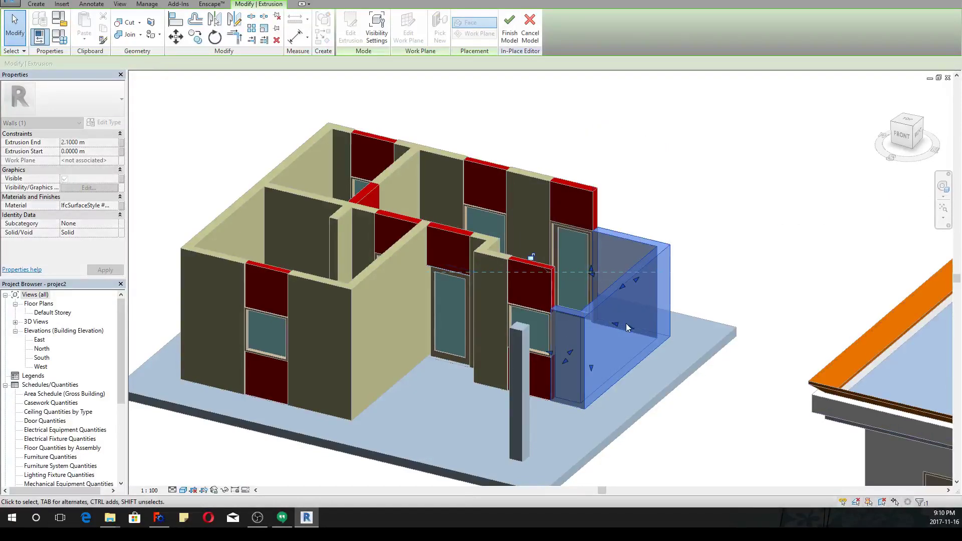
left_click(692, 175)
Step: Align the end wall's top face with the top of the adjacent red panel above the window
scroll(601, 232, "up", 5)
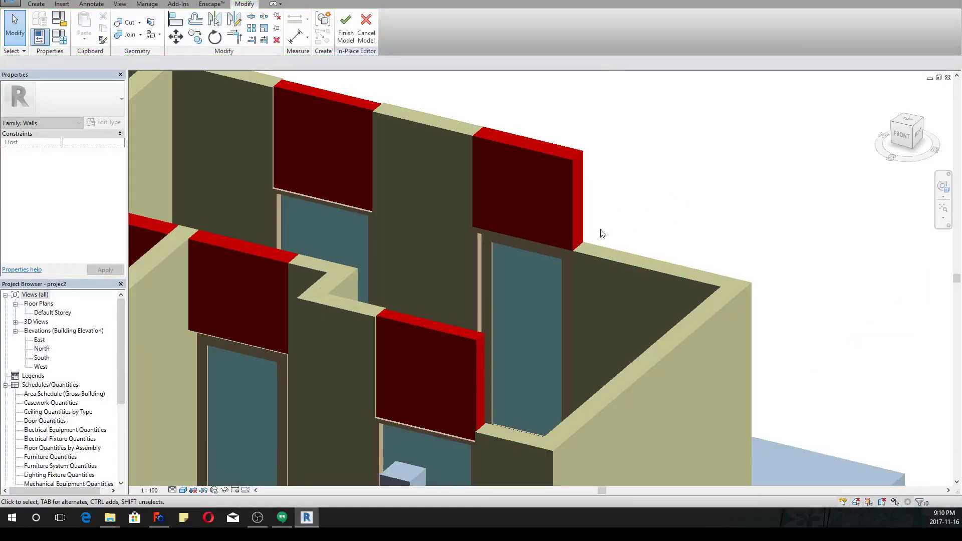
left_click(176, 21)
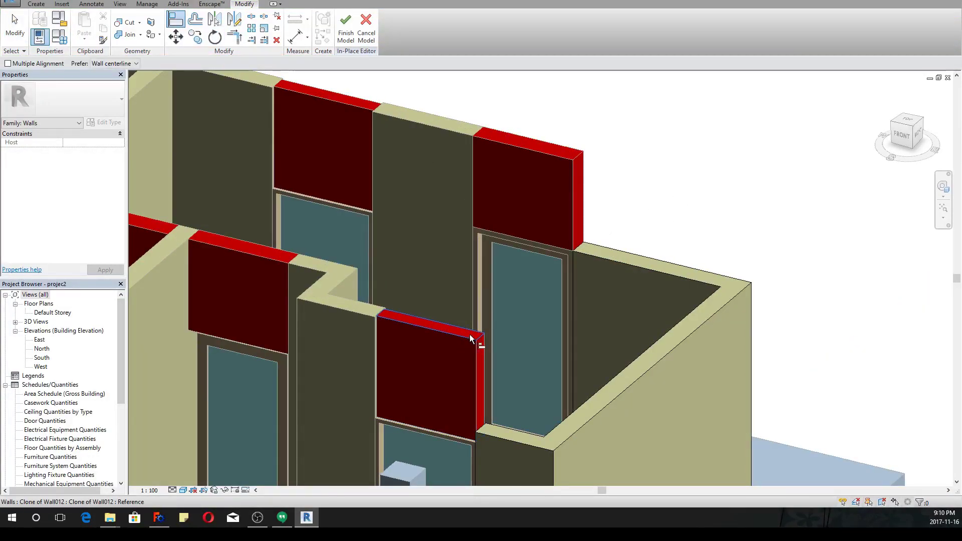
left_click(488, 434)
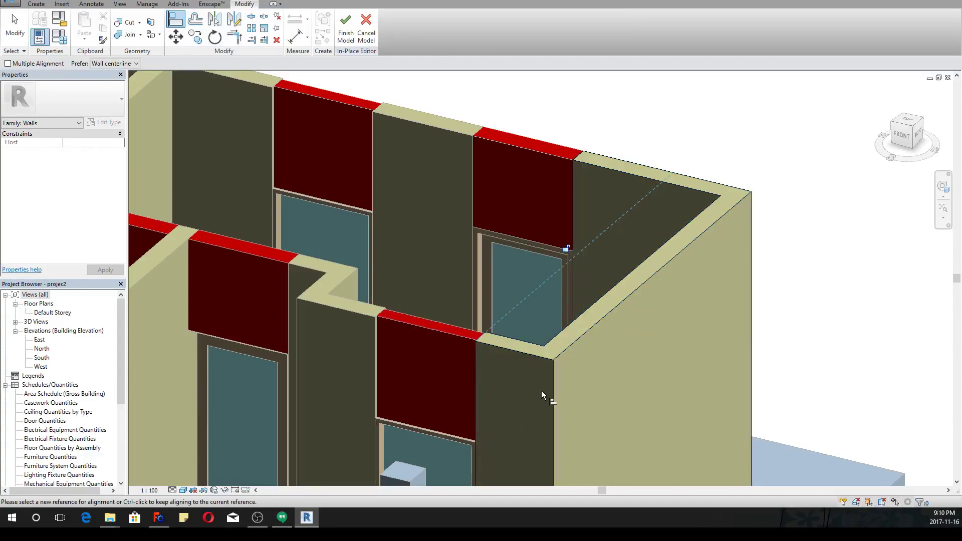
scroll(541, 389, "down", 4)
key("Escape")
key("Escape")
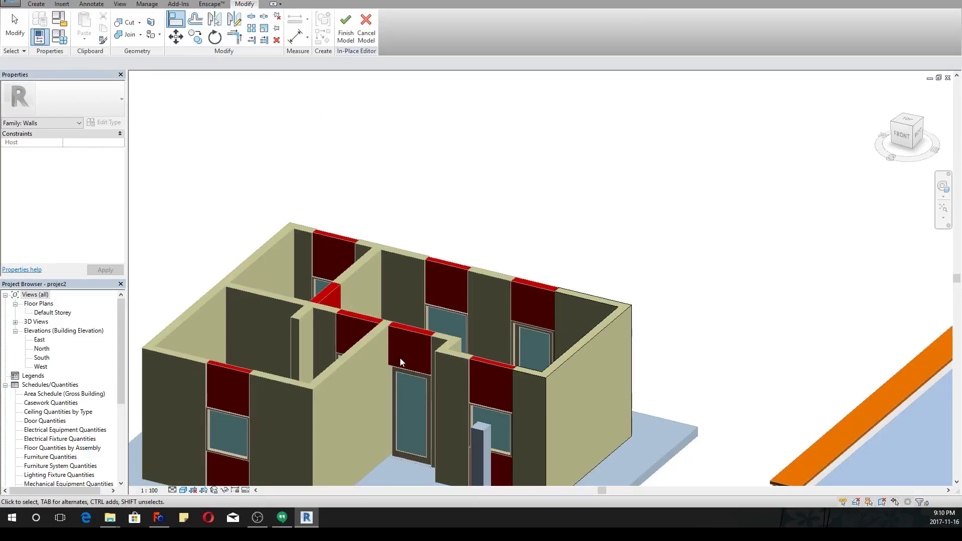
scroll(436, 261, "up", 3)
scroll(357, 344, "down", 2)
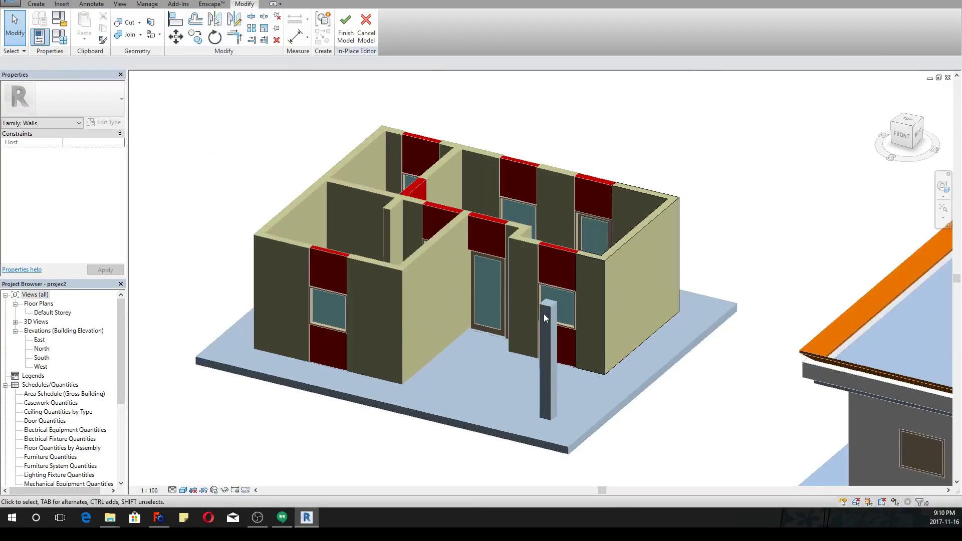
Step: Finish the in-place wall edit, and open the porch column's family for inspection, closing it without saving
left_click(346, 25)
left_click(551, 351)
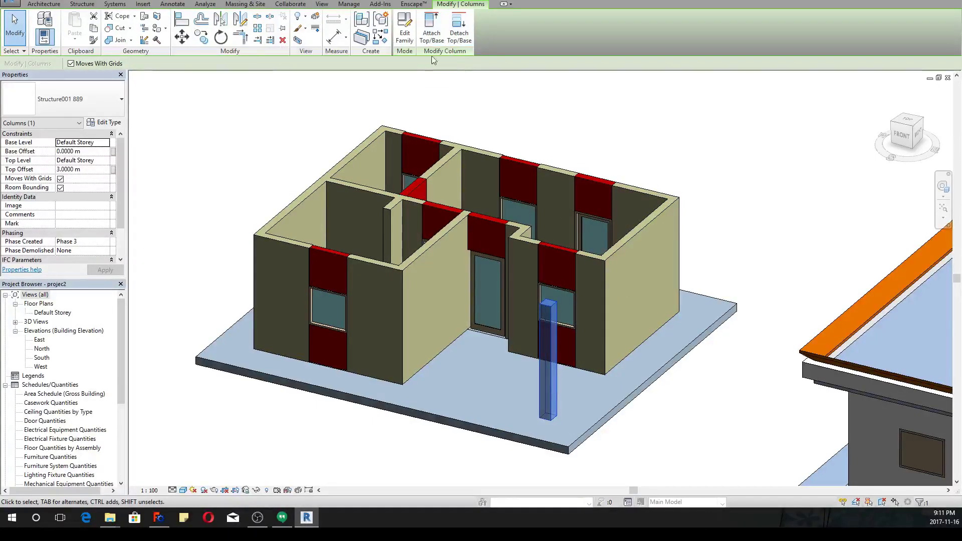
left_click(405, 34)
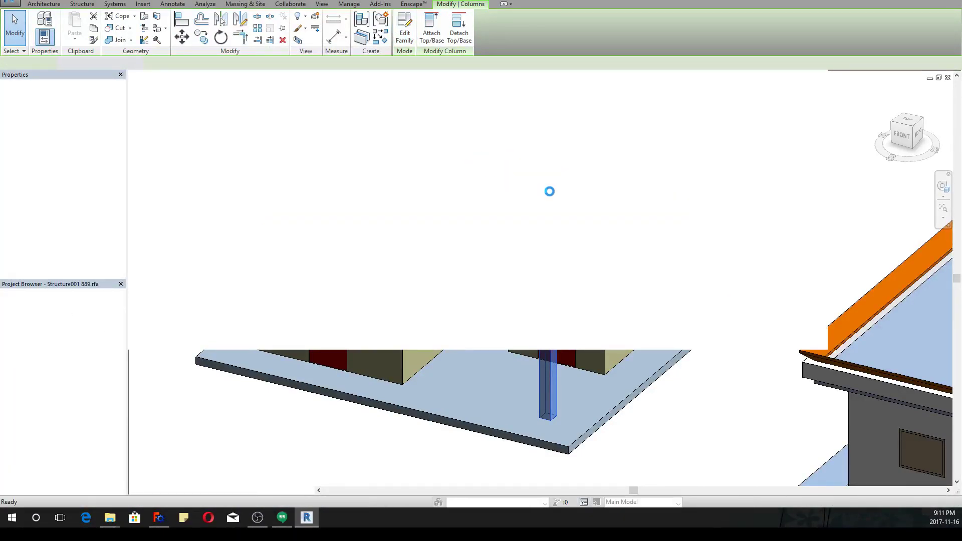
left_click(947, 80)
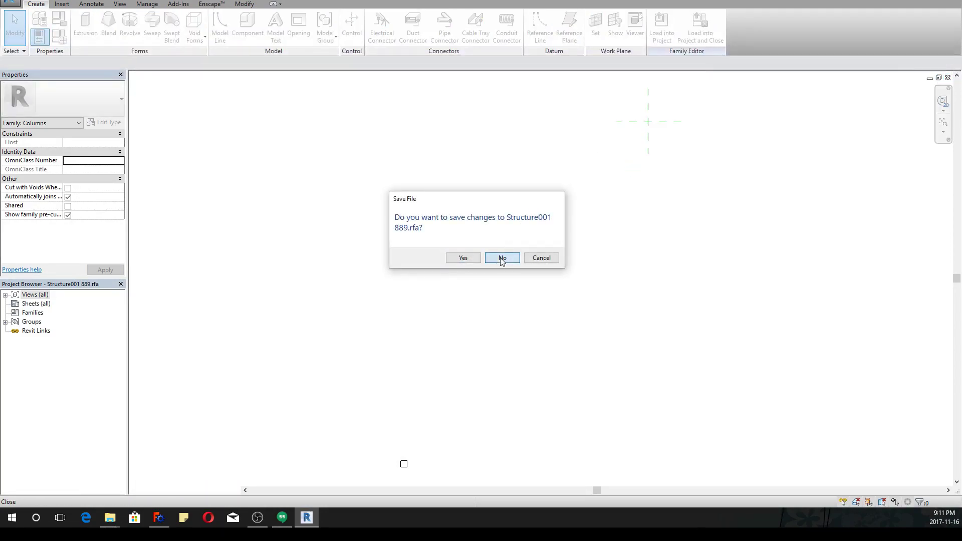
left_click(502, 257)
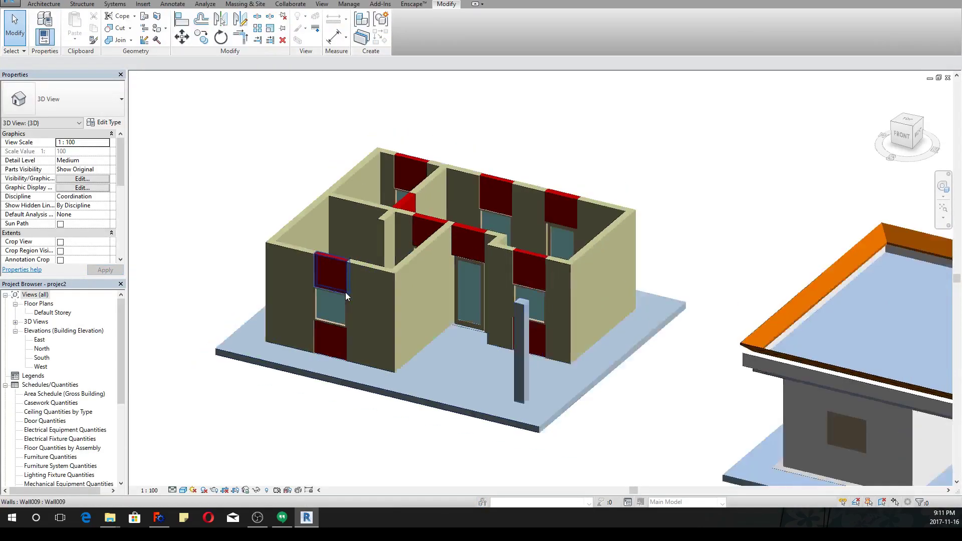
Step: Open the second house's orange roof for in-place editing, inspect its import symbol's properties, and cancel the edit
scroll(345, 293, "down", 5)
middle_click_drag(721, 285, 563, 284)
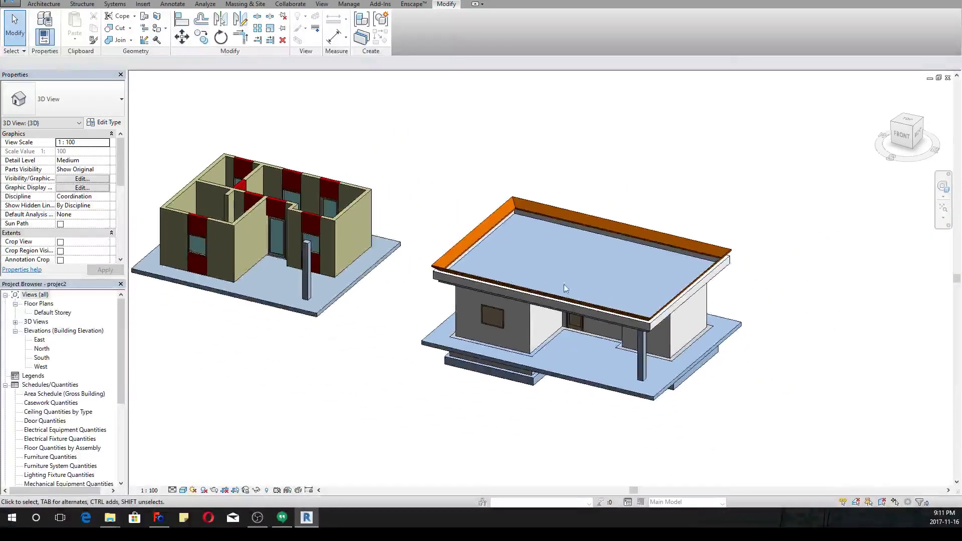
double_click(452, 254)
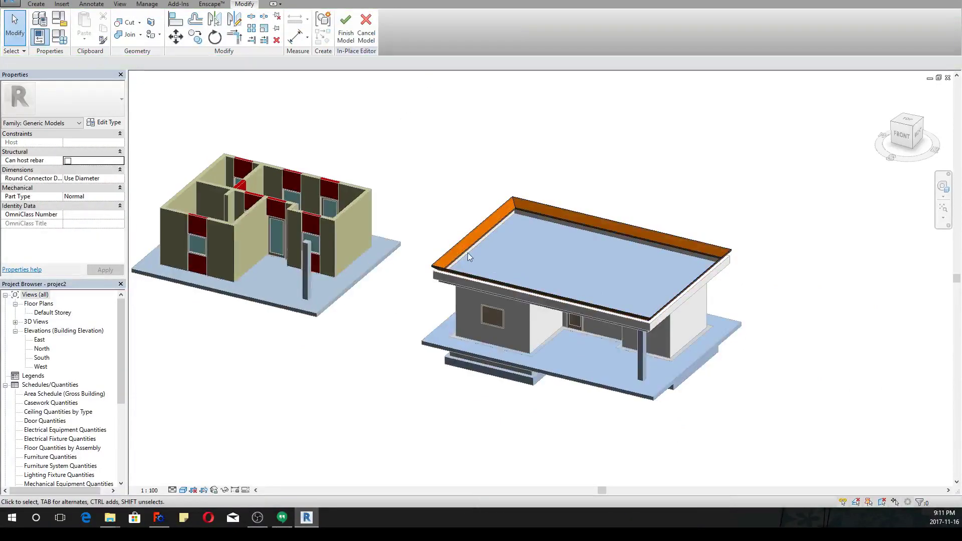
left_click(469, 256)
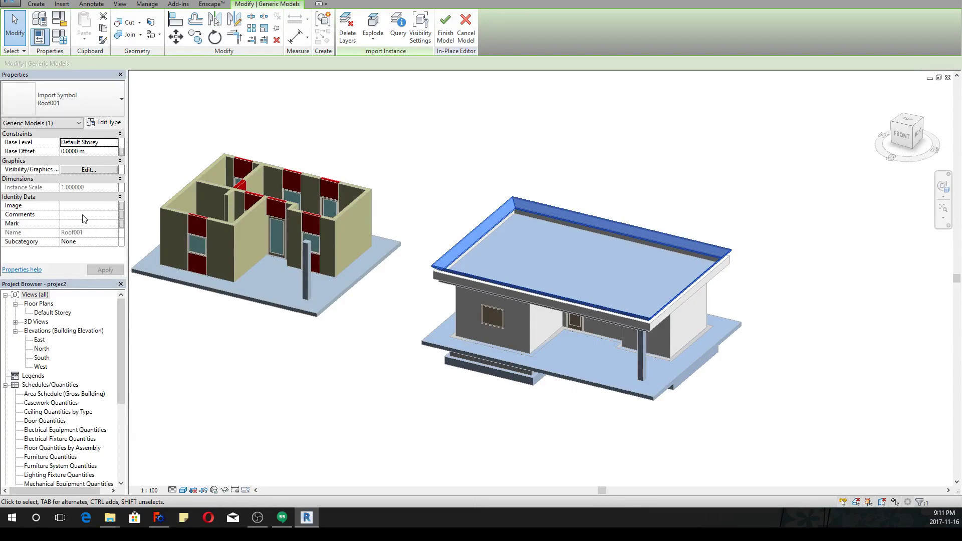
left_click(466, 27)
Step: Examine both houses in the 3D view, comparing their walls, openings, slabs and columns
scroll(573, 363, "up", 5)
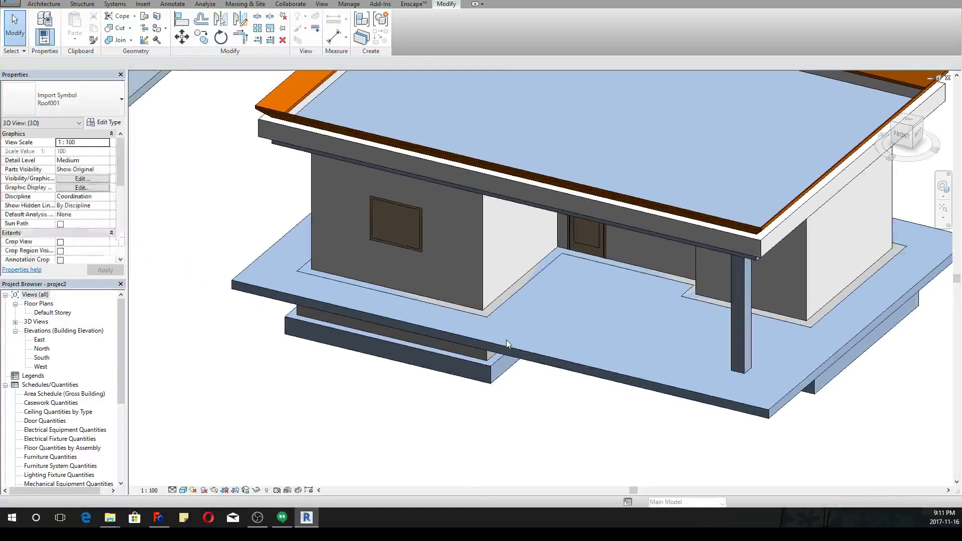
scroll(504, 339, "down", 2)
scroll(586, 302, "down", 3)
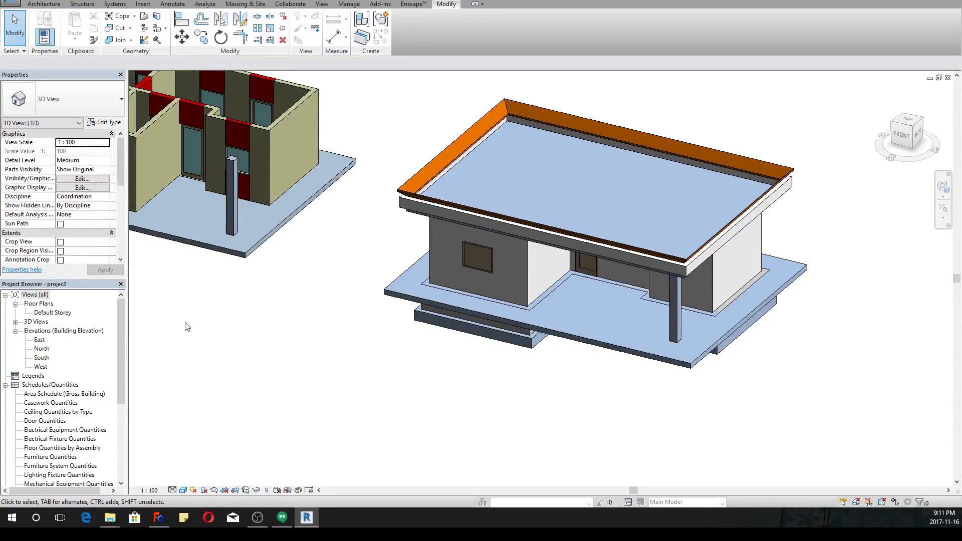
middle_click_drag(238, 265, 427, 345)
scroll(393, 288, "down", 2)
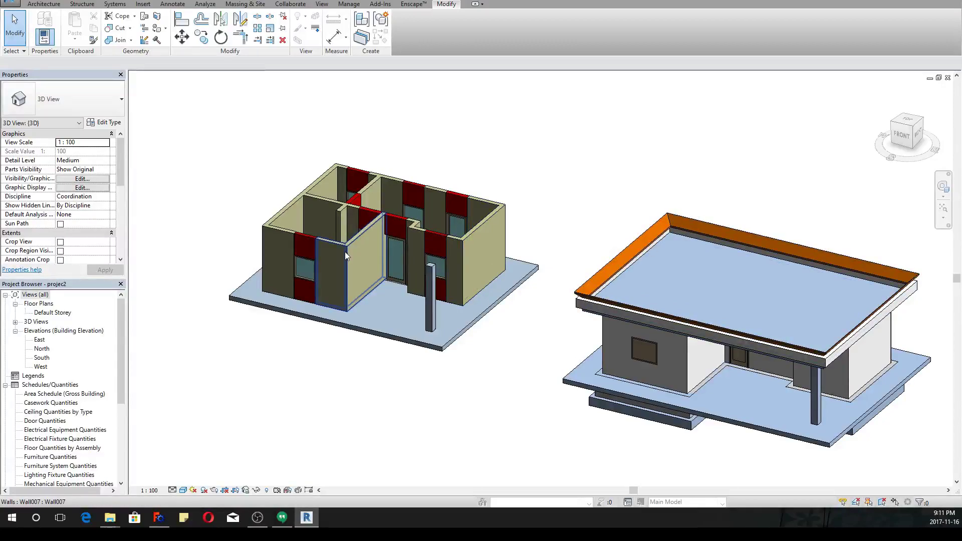
scroll(421, 220, "up", 5)
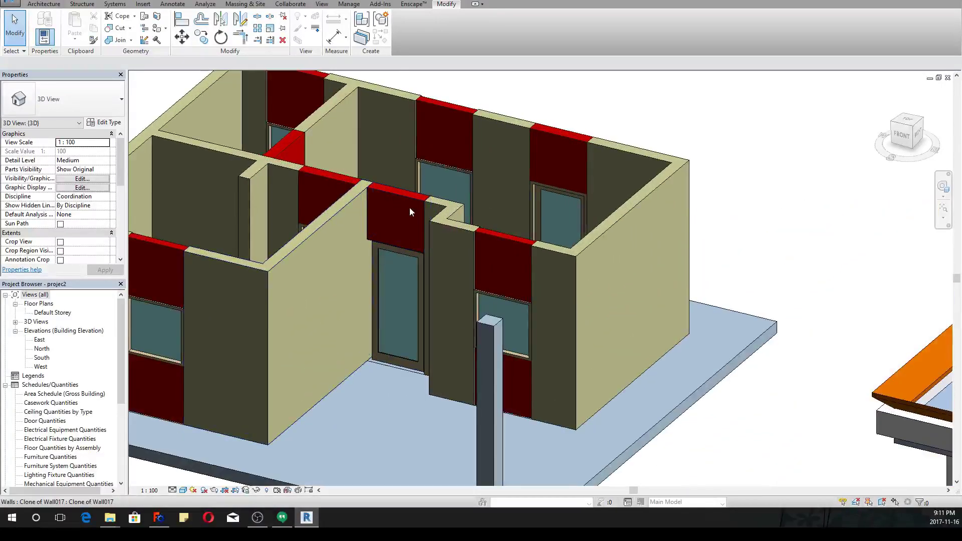
scroll(417, 216, "down", 5)
scroll(305, 218, "up", 2)
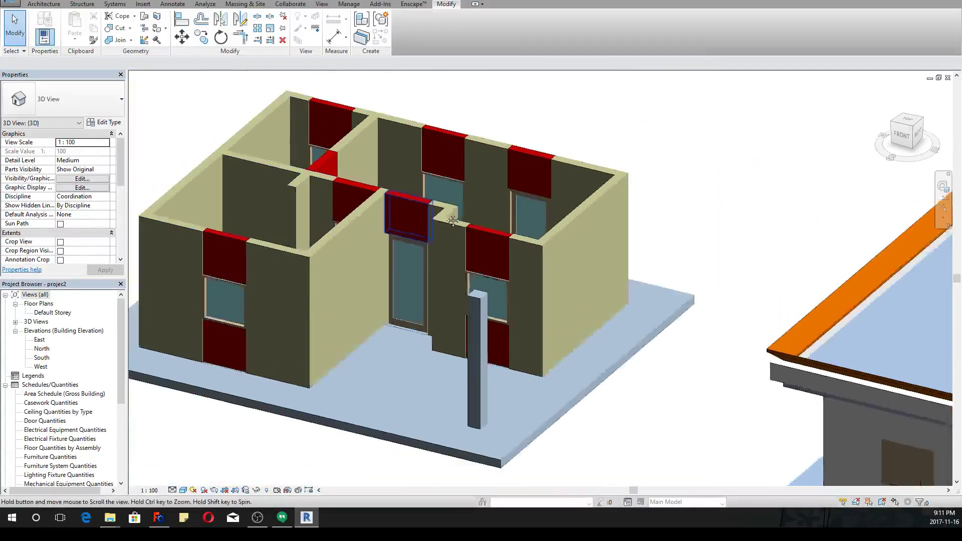
scroll(466, 223, "up", 1)
scroll(467, 224, "down", 2)
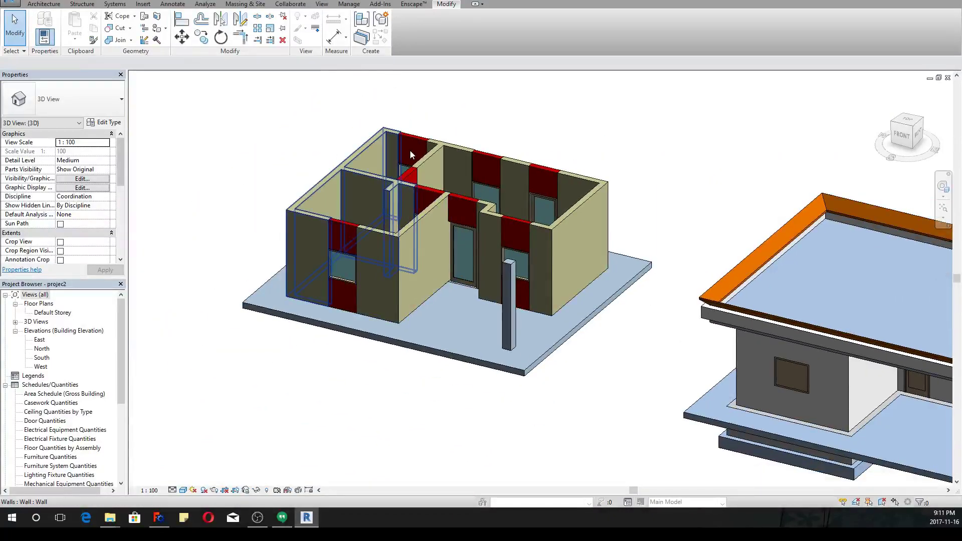
Step: Open the Default Storey floor plan and delete the dimension string above the tiled room
left_click(33, 4)
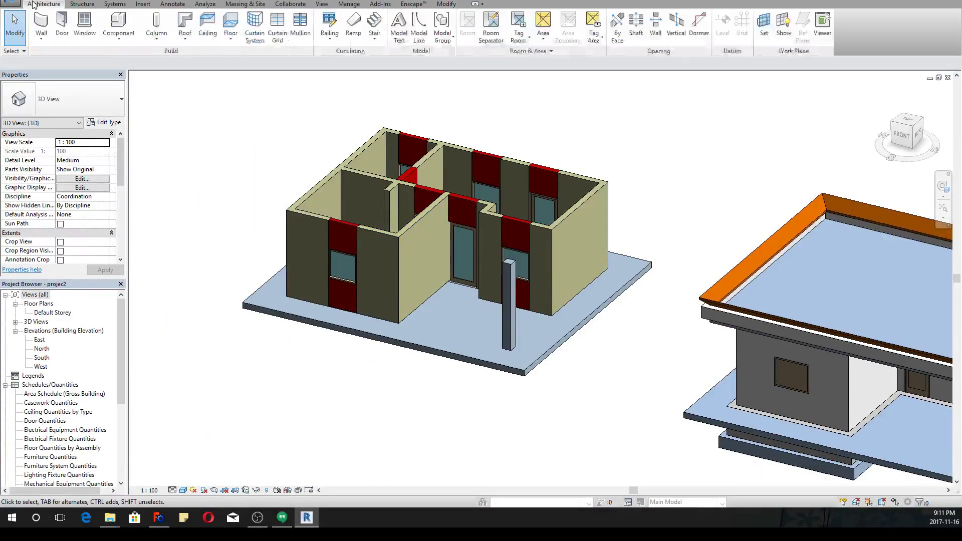
left_click(39, 340)
left_click(45, 313)
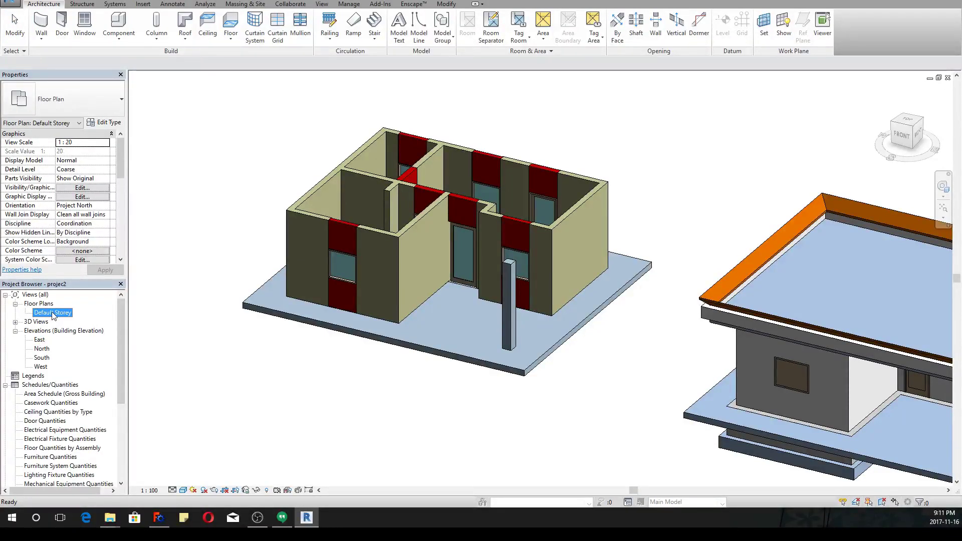
double_click(52, 313)
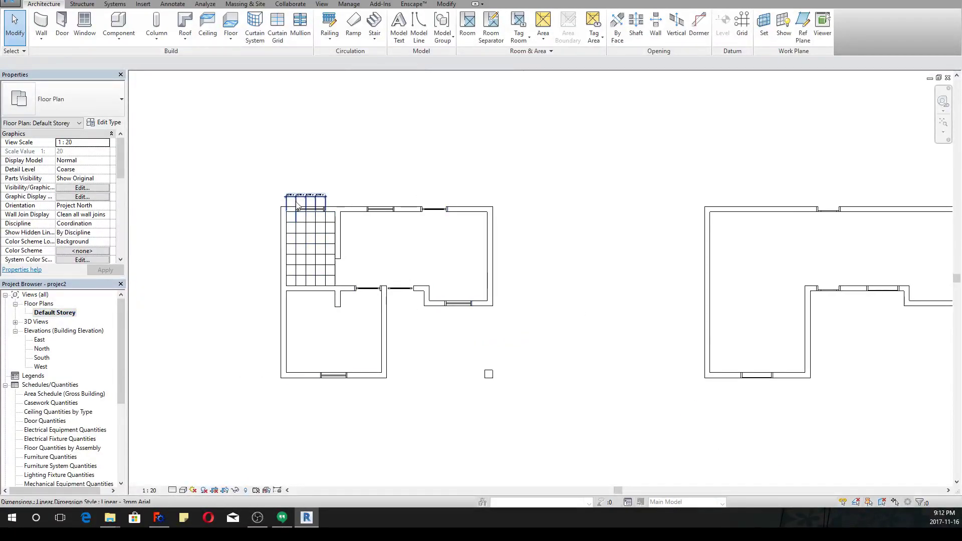
scroll(297, 204, "up", 1)
left_click(301, 196)
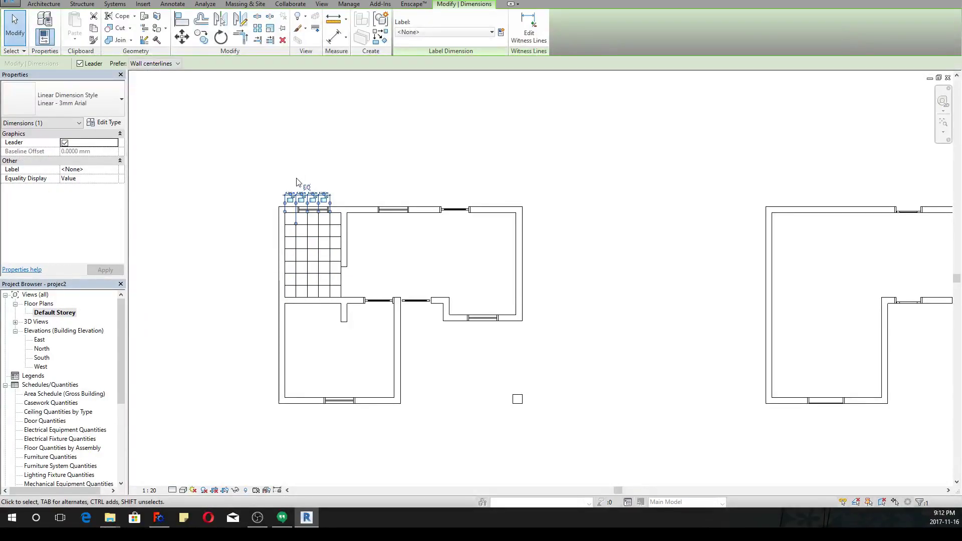
key("Delete")
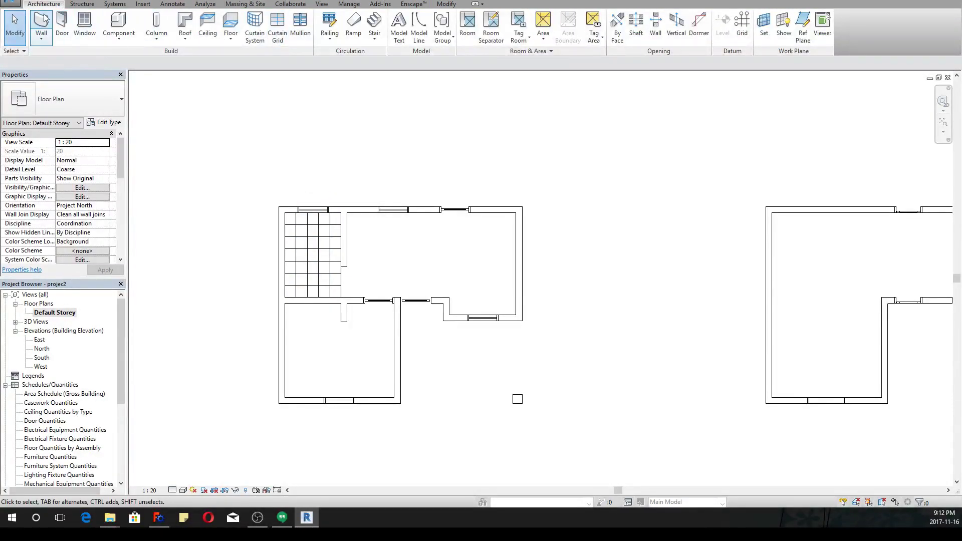
Step: Start a Generic - 200mm basic wall and set its location line to Finish Face: Exterior
left_click(44, 18)
scroll(283, 210, "up", 3)
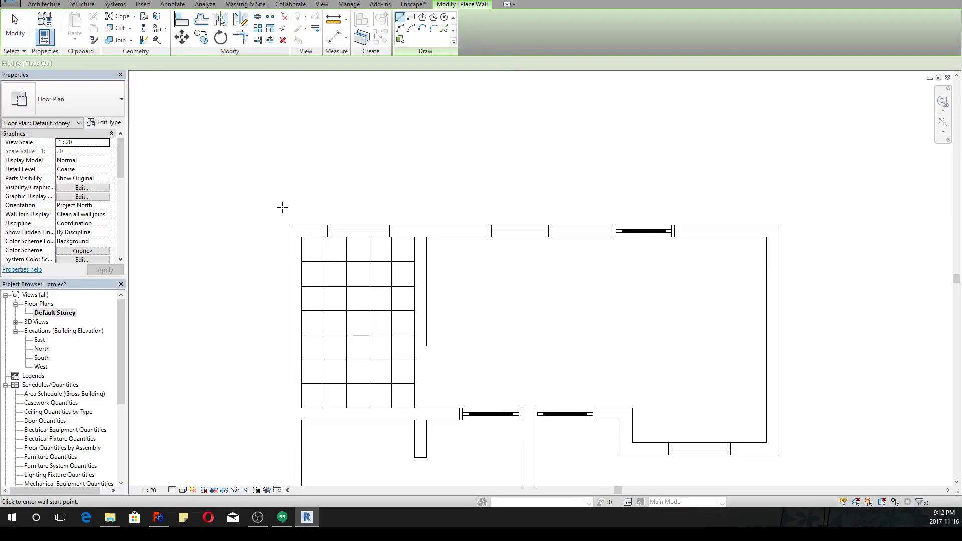
left_click(294, 235)
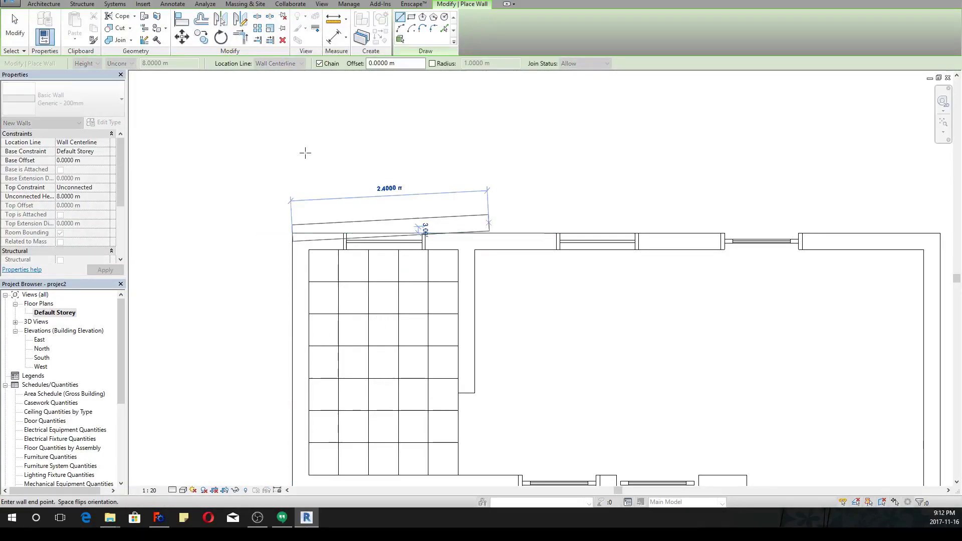
key("Escape")
left_click(279, 63)
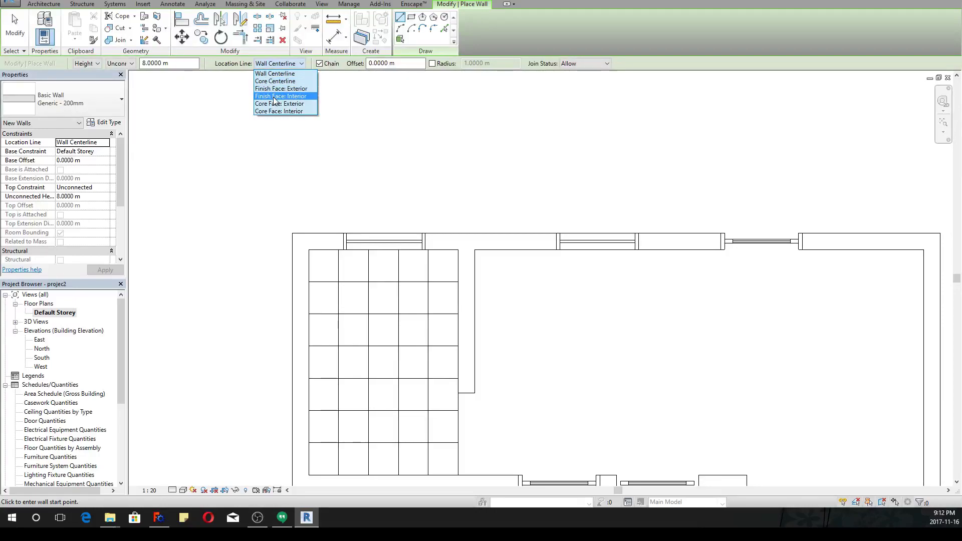
left_click(283, 89)
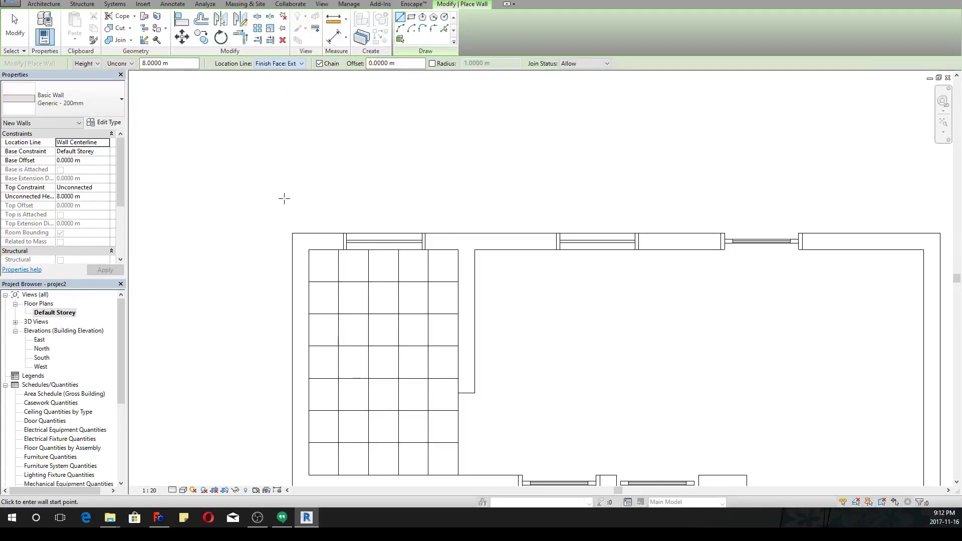
Step: Trace new walls clockwise from the tiled room's outer corner: 7.9 m rear wall, full east side, and 2.56 m front stretch
left_click(292, 233)
scroll(370, 240, "down", 1)
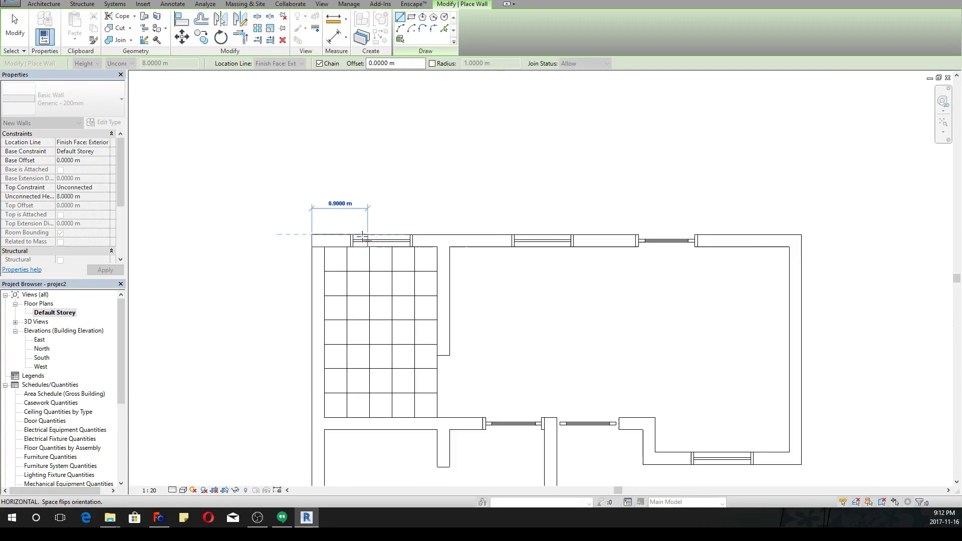
scroll(371, 240, "down", 2)
scroll(501, 246, "up", 2)
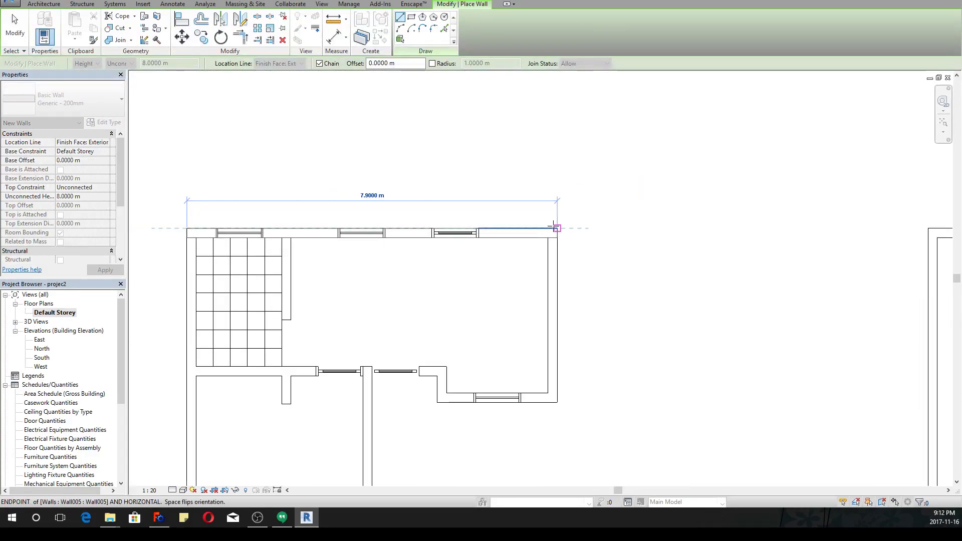
left_click(556, 228)
left_click(556, 403)
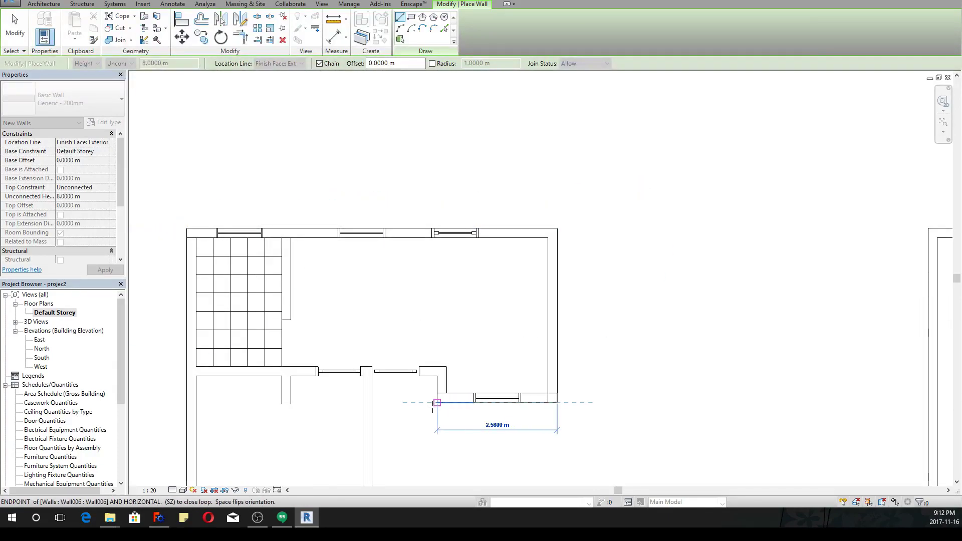
left_click(437, 403)
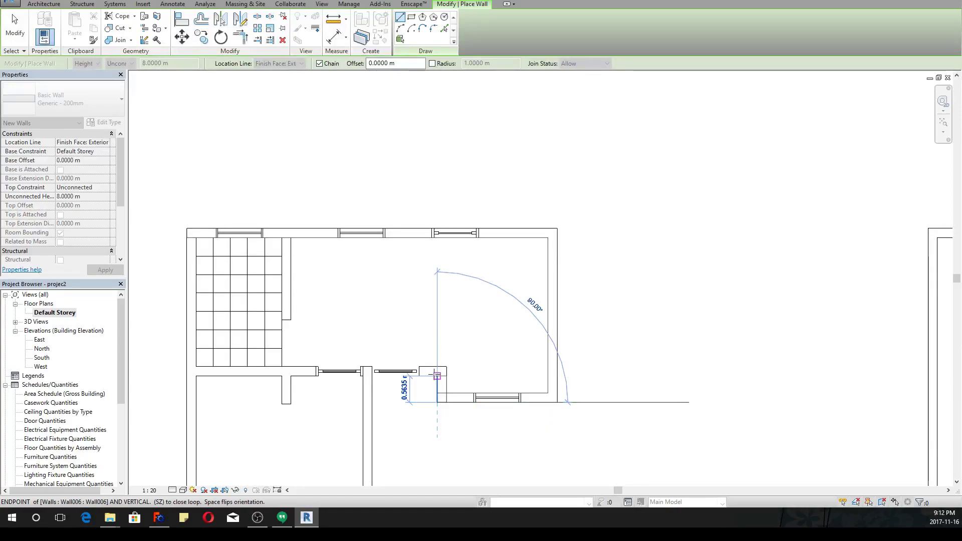
Step: Continue the wall chain around the entrance recess and the front wing, closing it at the tiled room's outer corner
left_click(437, 375)
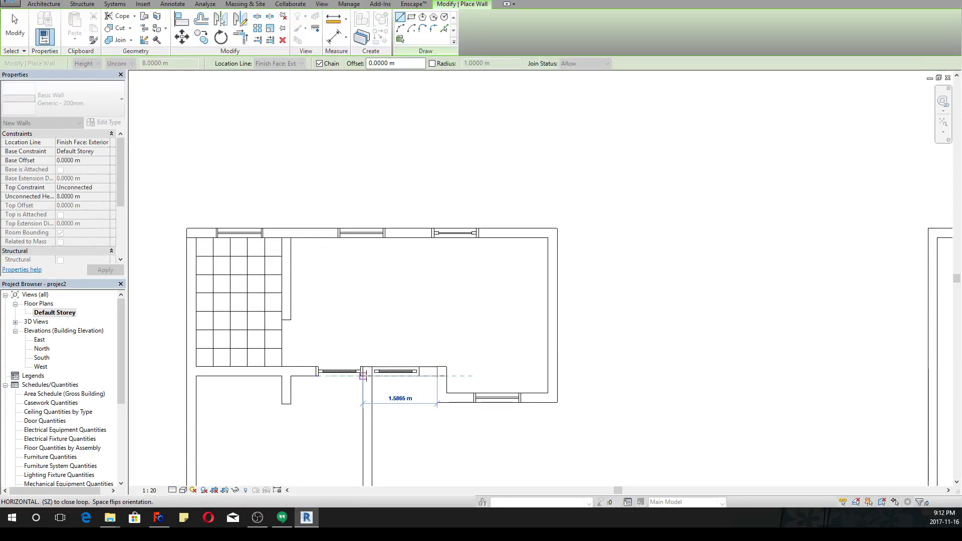
left_click(362, 375)
scroll(419, 359, "down", 2)
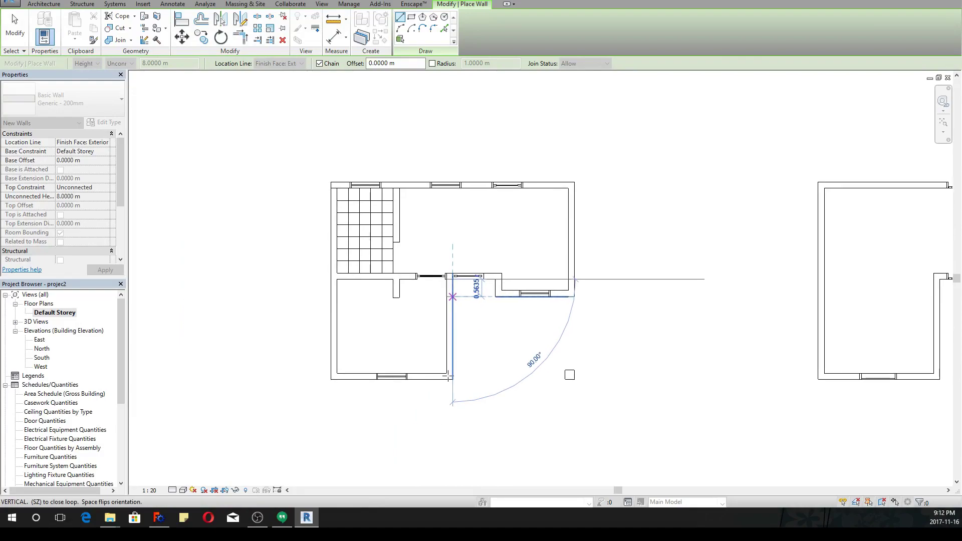
left_click(452, 379)
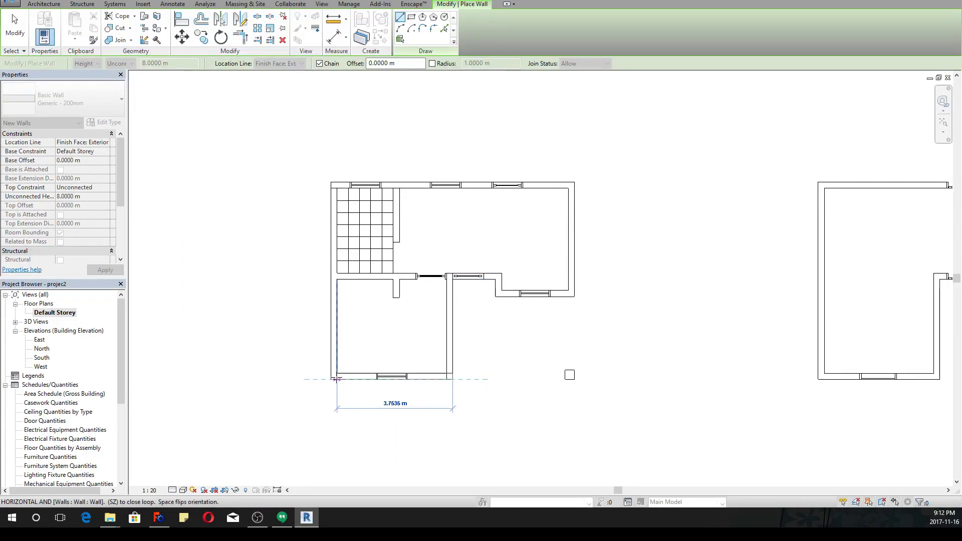
left_click(337, 313)
scroll(343, 275, "up", 3)
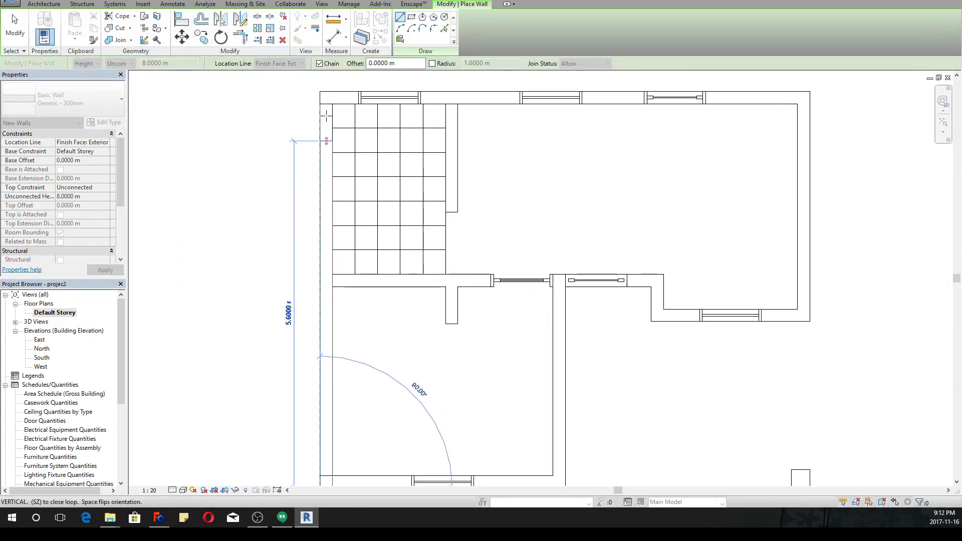
left_click(320, 91)
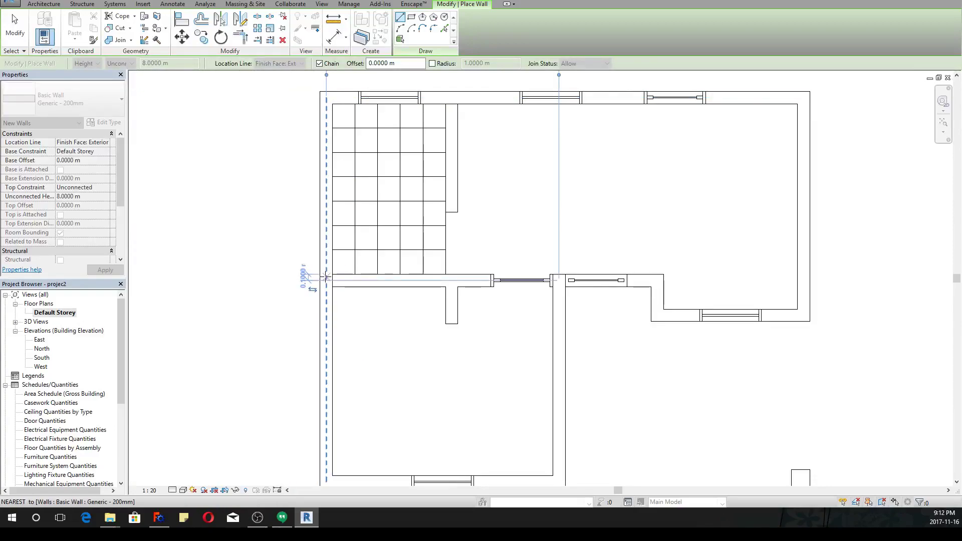
Step: Draw a wall along the tiled room's inner partition from its free front end to the rear wall, and end the wall command
scroll(331, 274, "up", 1)
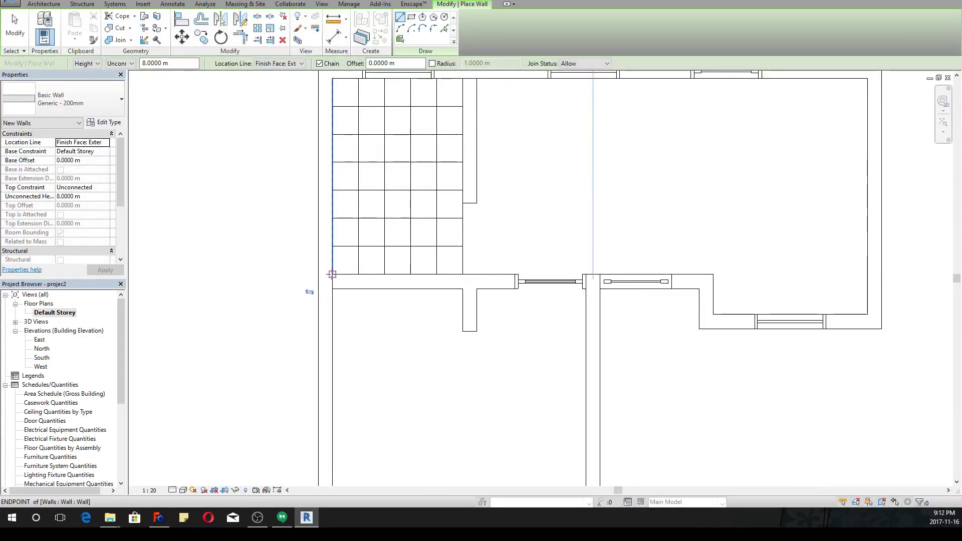
left_click(463, 331)
middle_click_drag(463, 204, 436, 338)
scroll(436, 337, "up", 1)
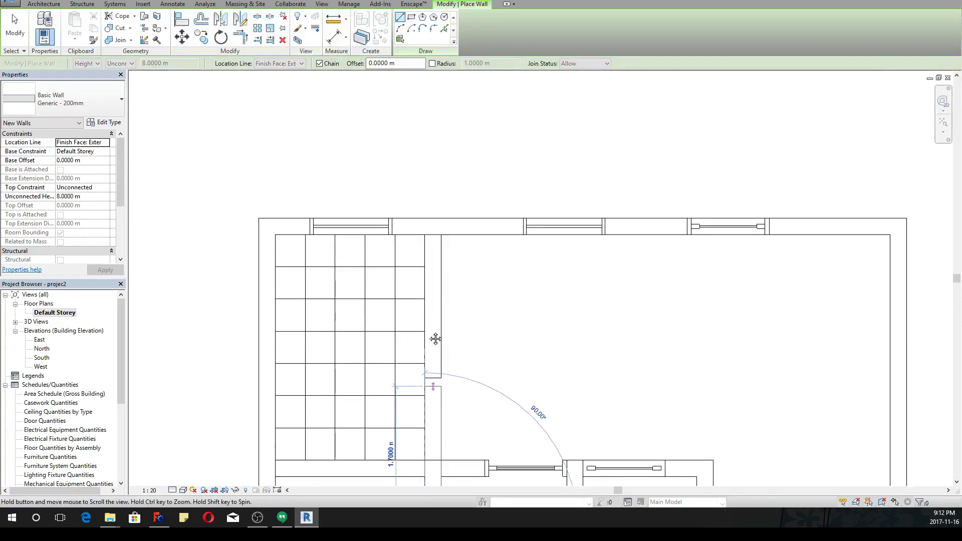
left_click(424, 234)
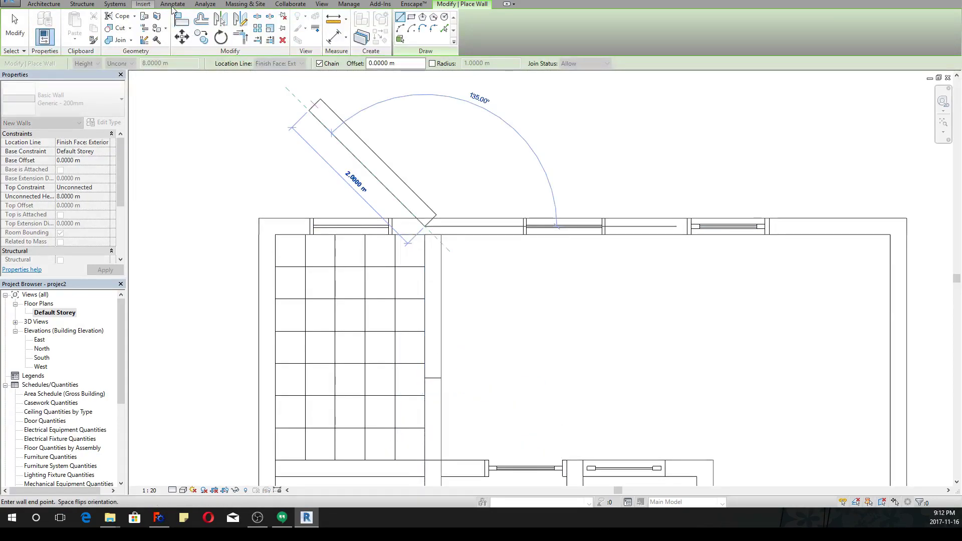
left_click(322, 3)
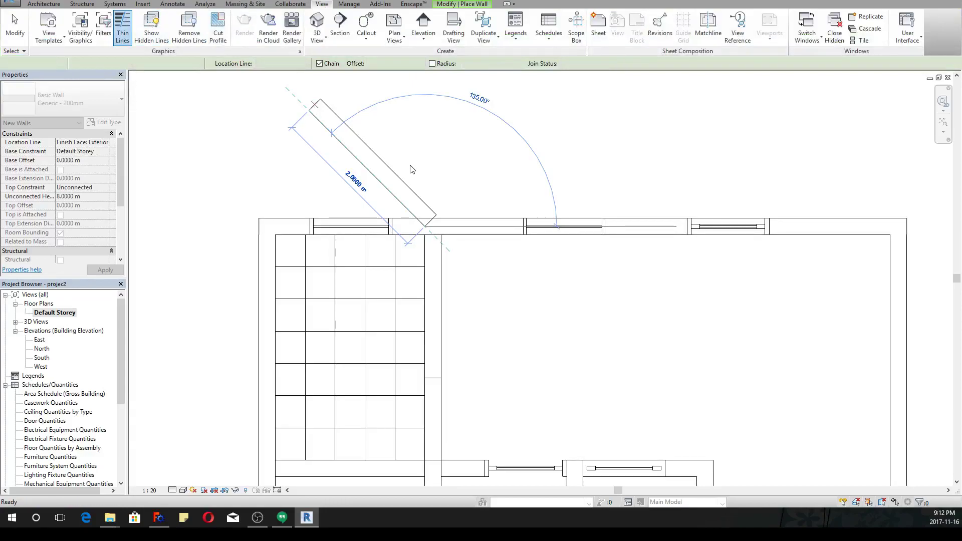
key("Escape")
scroll(354, 256, "down", 1)
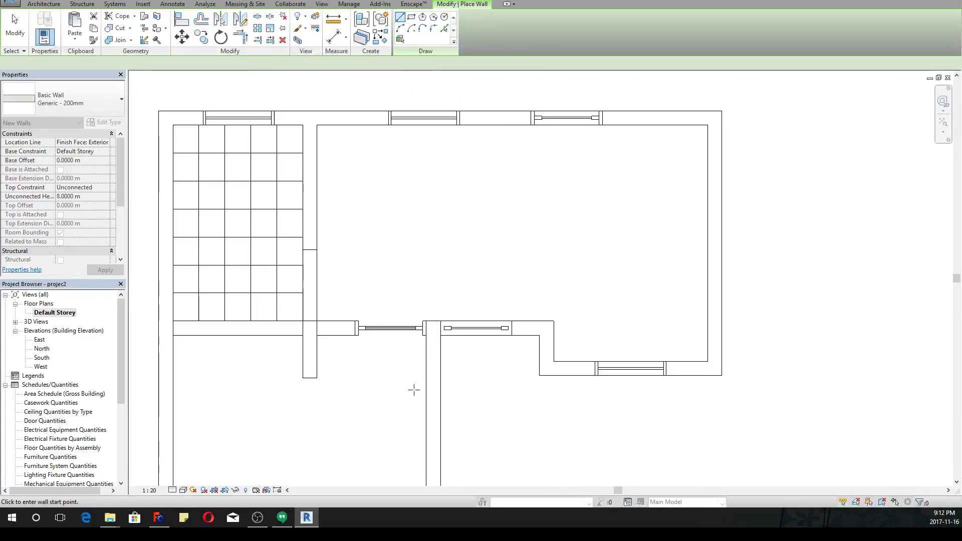
key("Escape")
key("Escape")
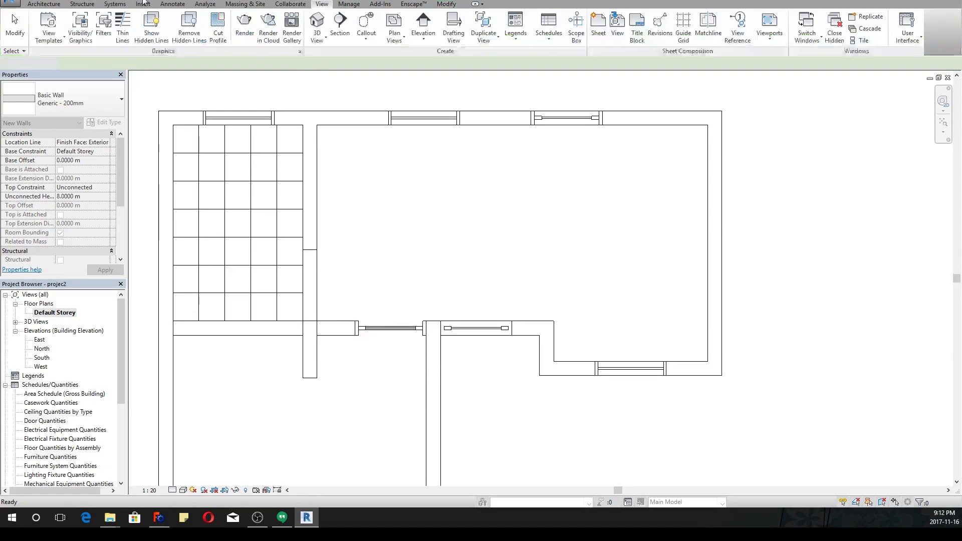
Step: Open the default 3D view and lower the top of the front wing's new front wall to a height of about 3.12 m
left_click(316, 21)
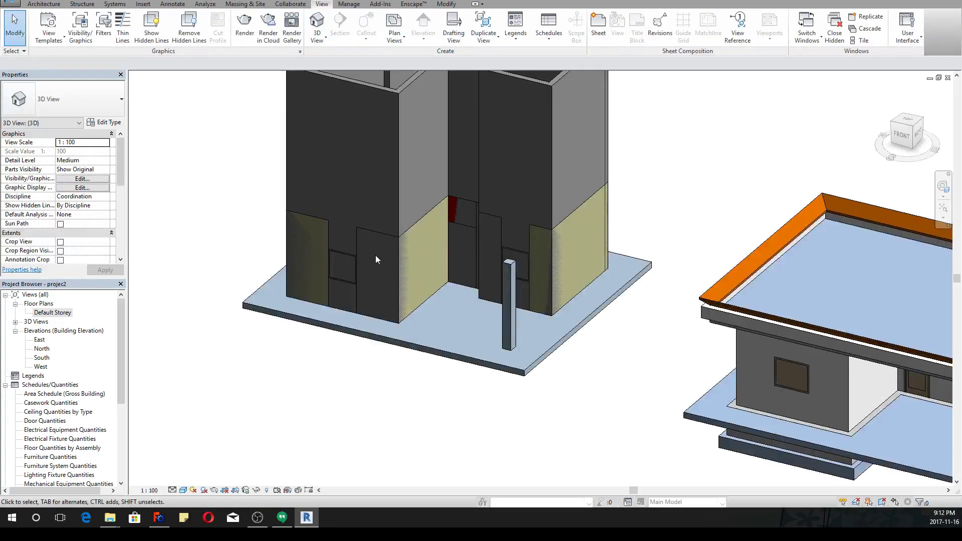
scroll(334, 225, "up", 1)
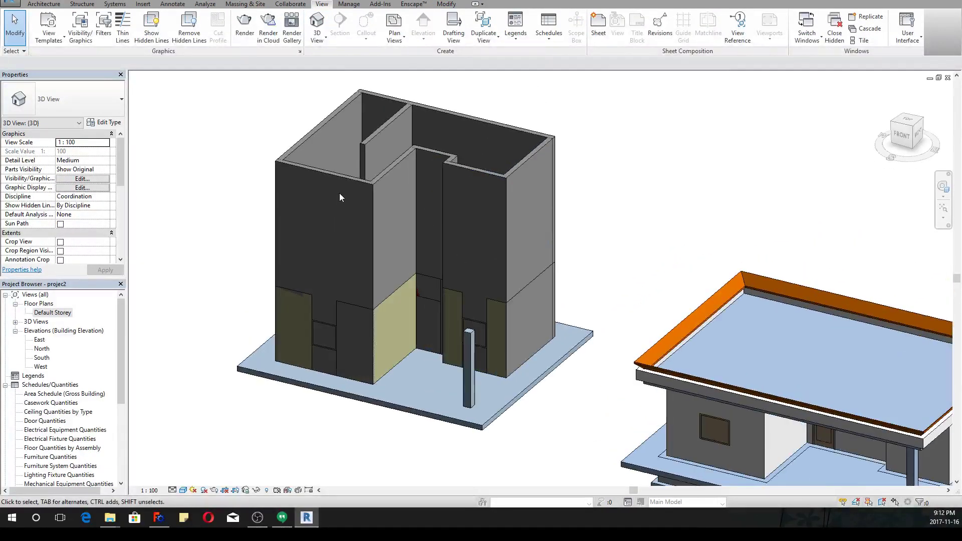
left_click(319, 195)
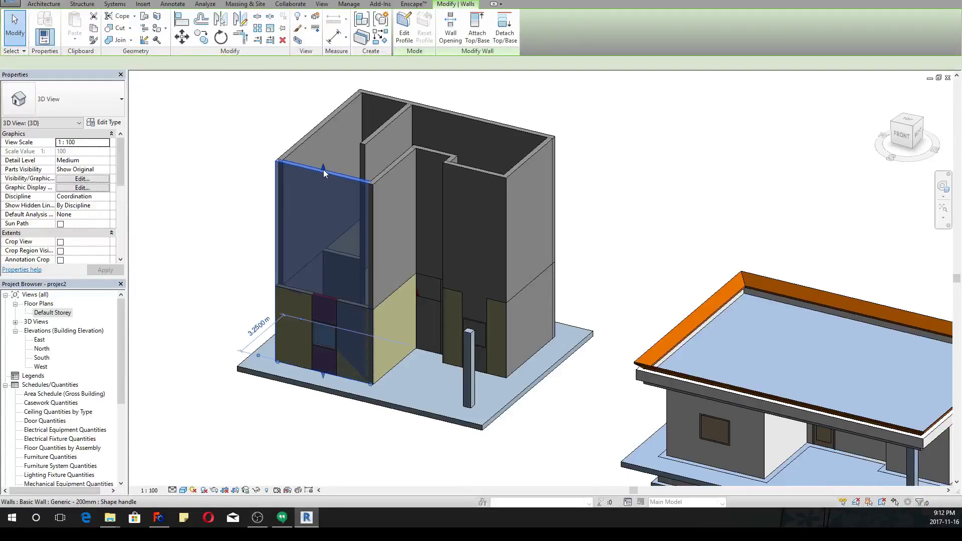
left_click_drag(315, 299, 318, 292)
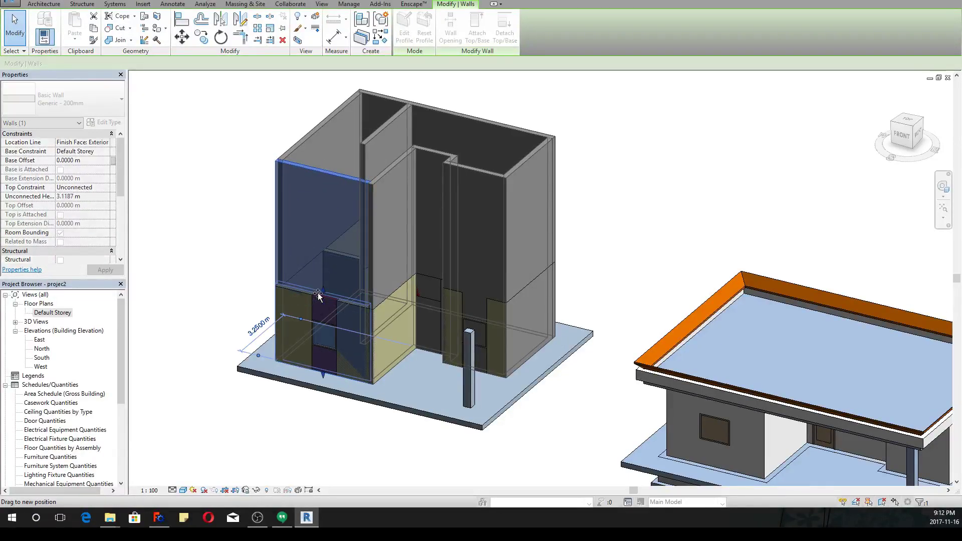
scroll(339, 311, "up", 5)
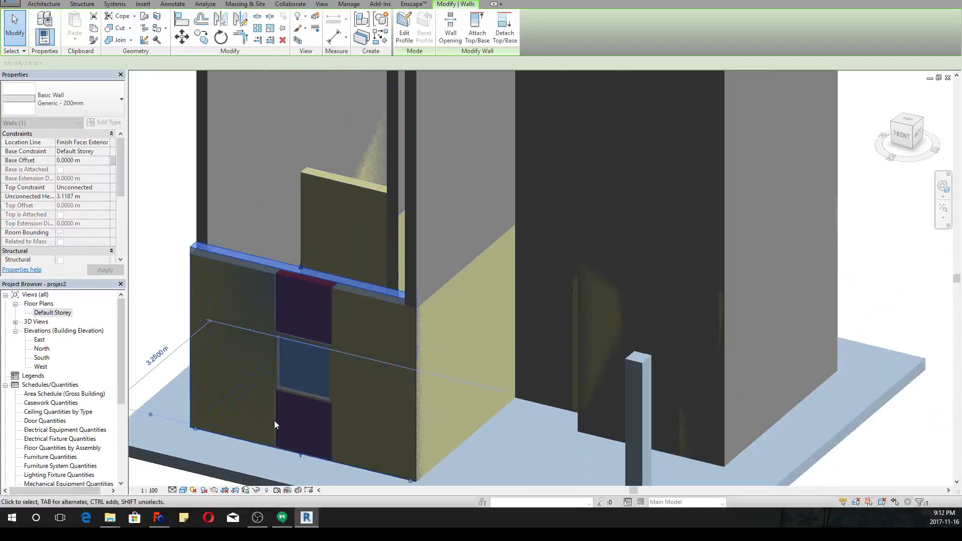
scroll(559, 311, "down", 4)
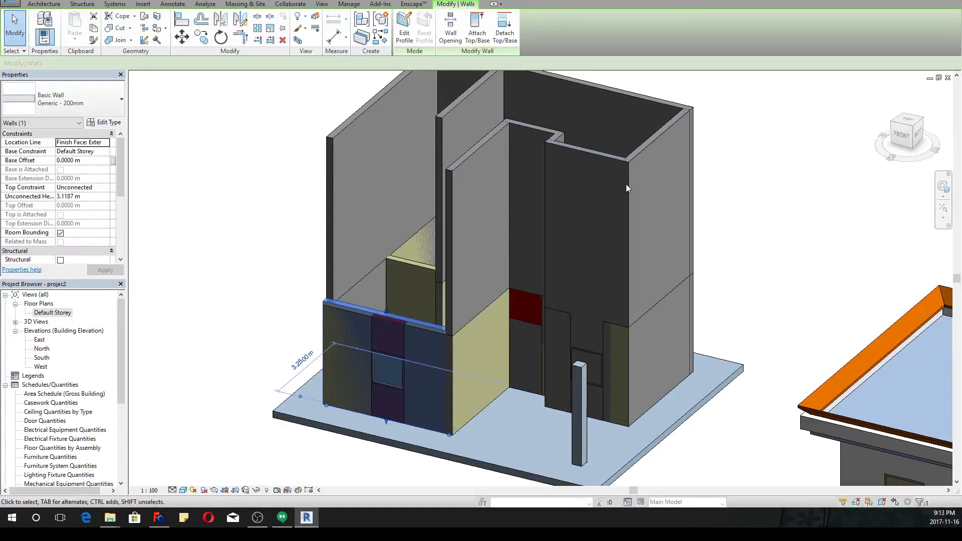
middle_click_drag(740, 137, 722, 202)
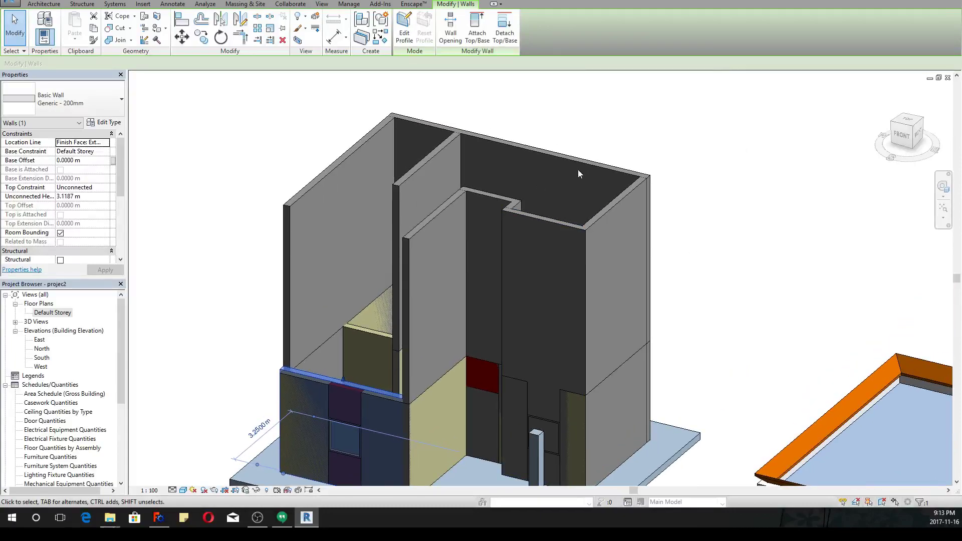
Step: Delete all the newly traced Generic - 200mm walls, including the lowered front wall, from the first house
left_click_drag(710, 215, 365, 139)
key("Delete")
middle_click_drag(430, 213, 383, 332, "shift")
left_click(386, 326)
key("Delete")
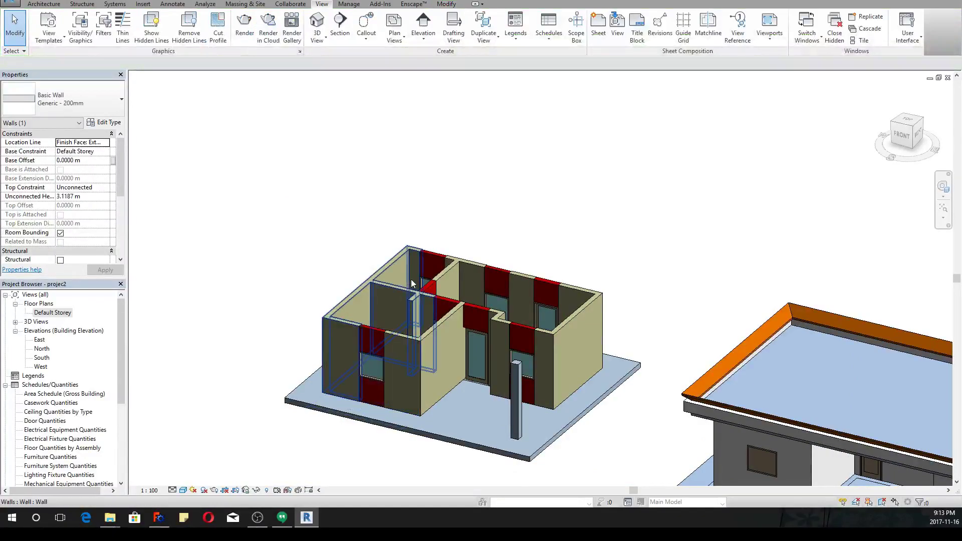
Step: Examine the two imported houses side by side, comparing the first house's split wall pieces with the second house's walls
scroll(458, 253, "down", 3)
middle_click_drag(459, 254, 336, 215)
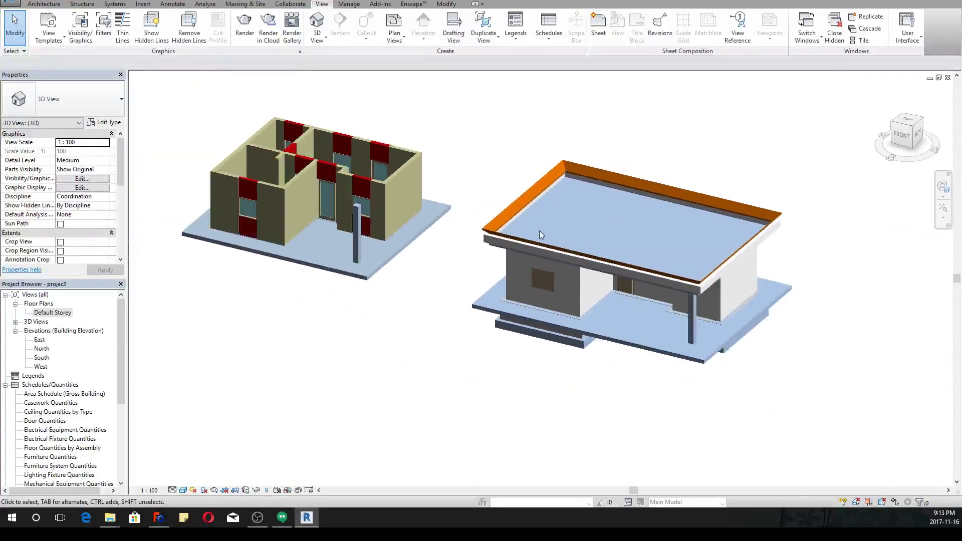
scroll(539, 231, "up", 2)
scroll(602, 311, "up", 1)
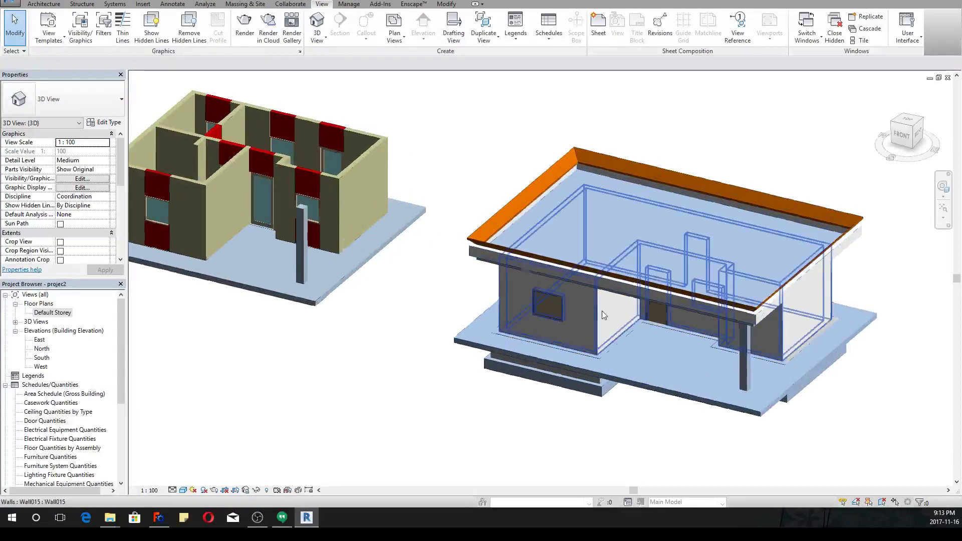
middle_click_drag(619, 339, 660, 357)
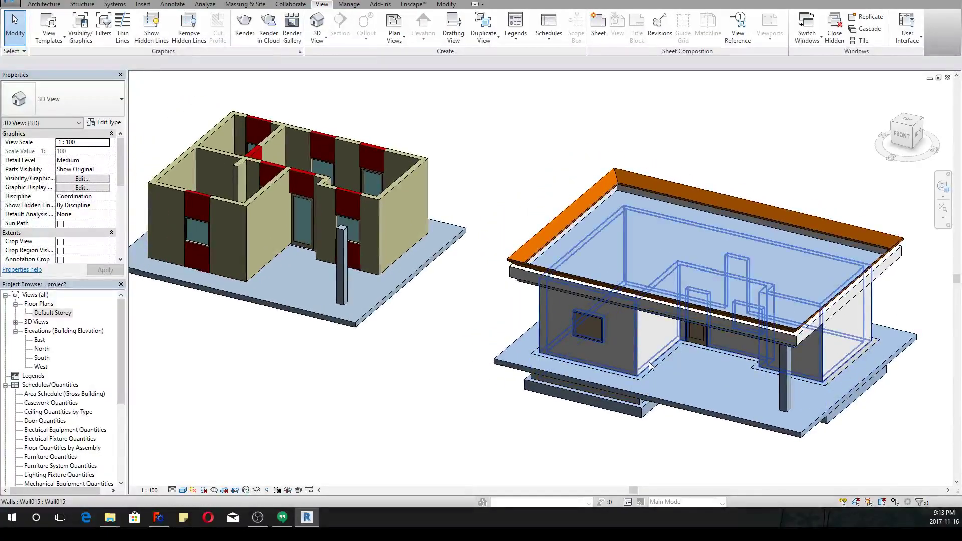
scroll(574, 333, "up", 1)
middle_click_drag(597, 270, 624, 304)
scroll(600, 302, "down", 3)
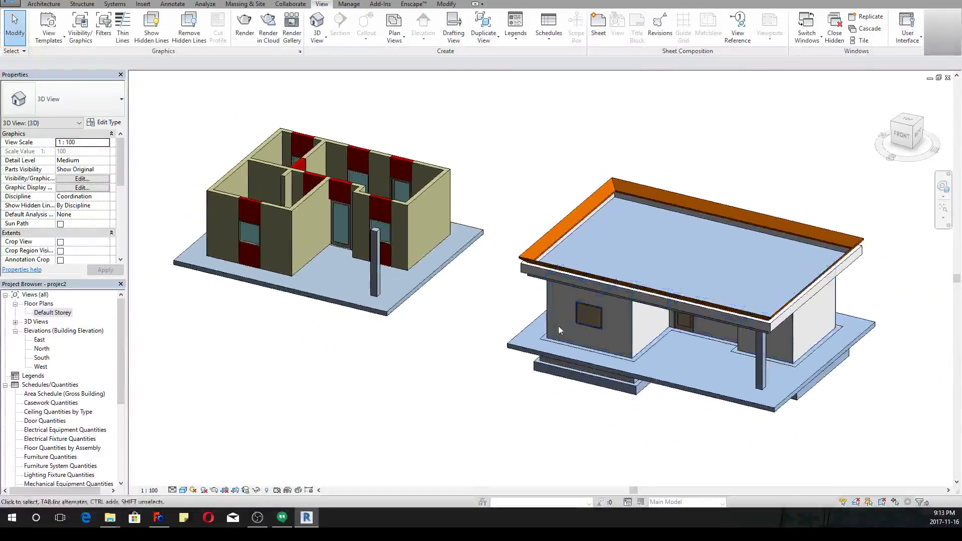
middle_click_drag(574, 318, 549, 303)
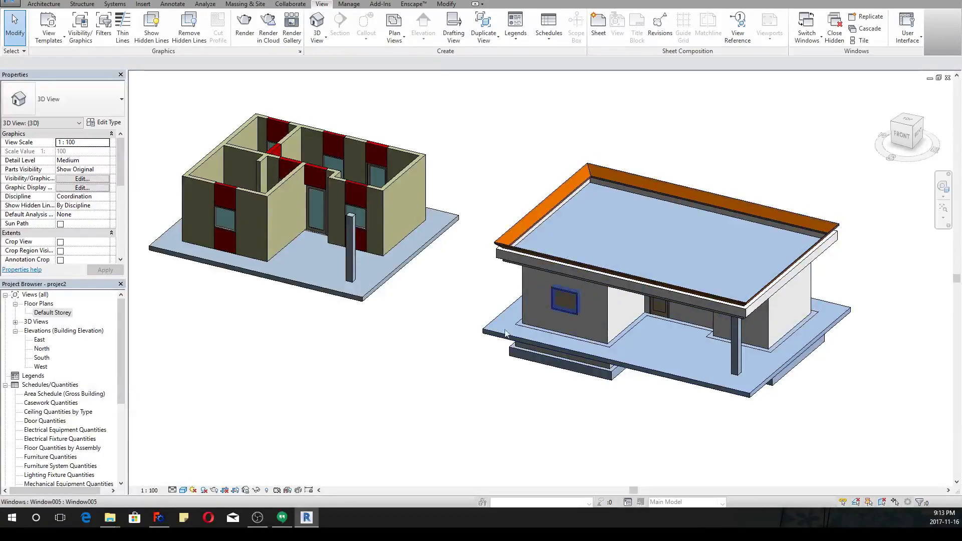
middle_click_drag(497, 334, 512, 379)
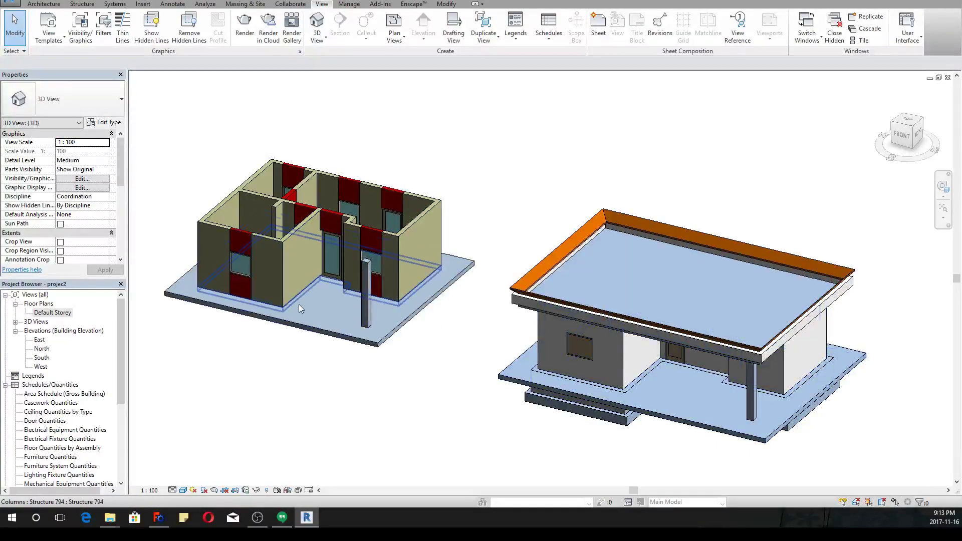
Step: Inspect the properties of the second house's imported exterior wall and clear the selection
scroll(301, 312, "up", 3)
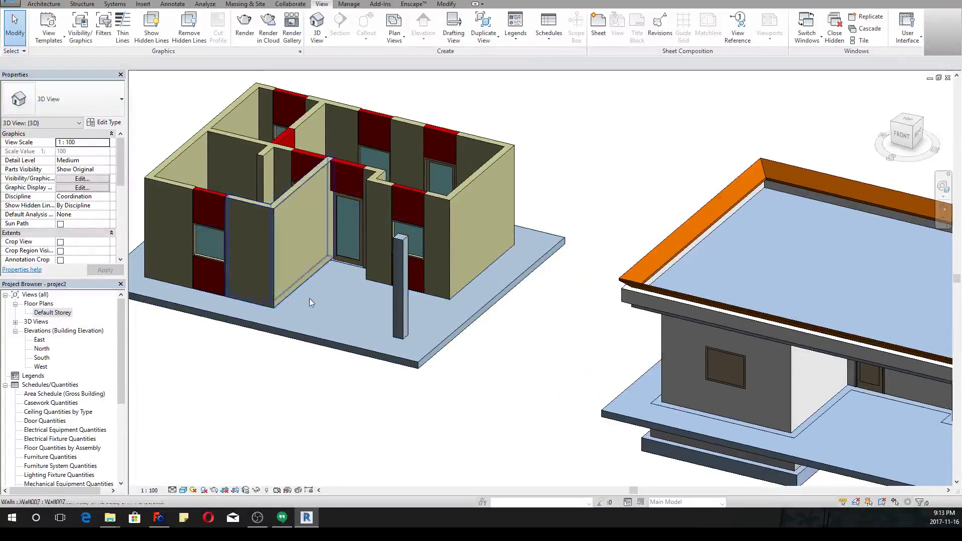
scroll(410, 305, "down", 1)
middle_click_drag(519, 308, 350, 284)
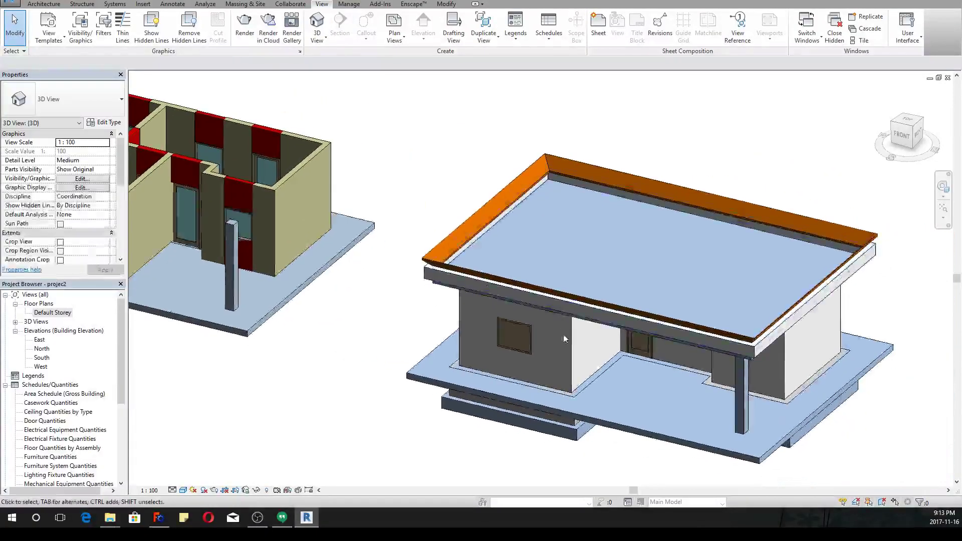
left_click(574, 356)
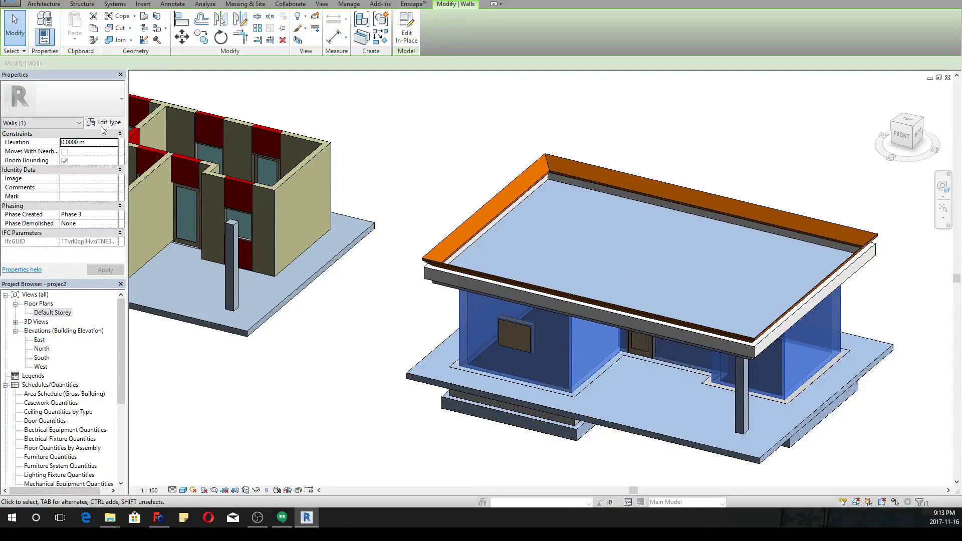
left_click(405, 180)
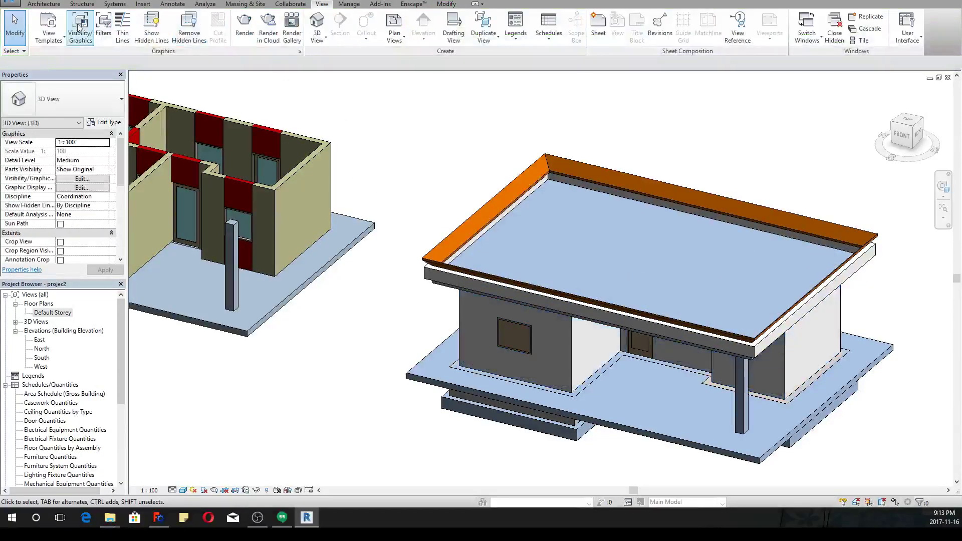
Step: Place M_Fixed 0406 x 0610mm windows: one at the second house's front wall, three in the first house's wing front and one in its side
left_click(44, 3)
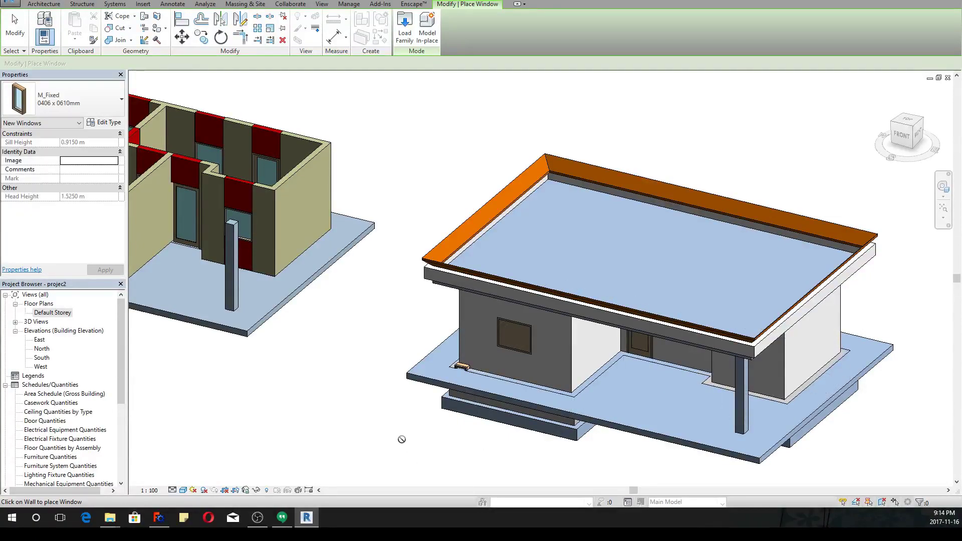
middle_click_drag(208, 308, 371, 348)
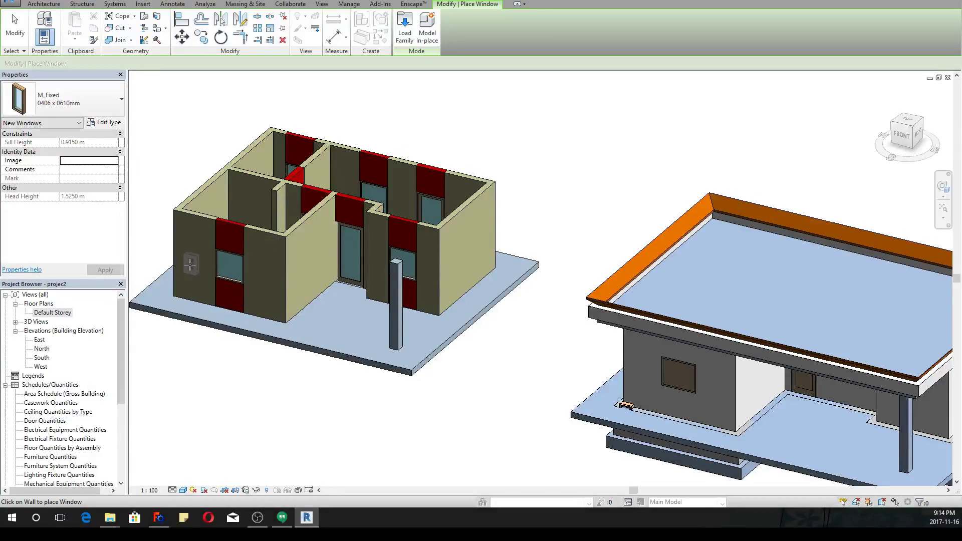
scroll(187, 267, "up", 5)
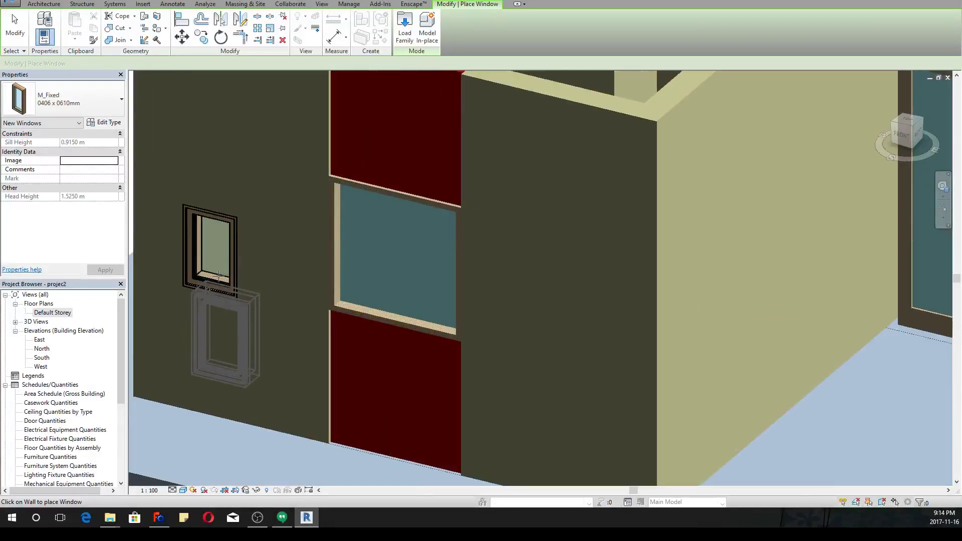
scroll(346, 301, "down", 1)
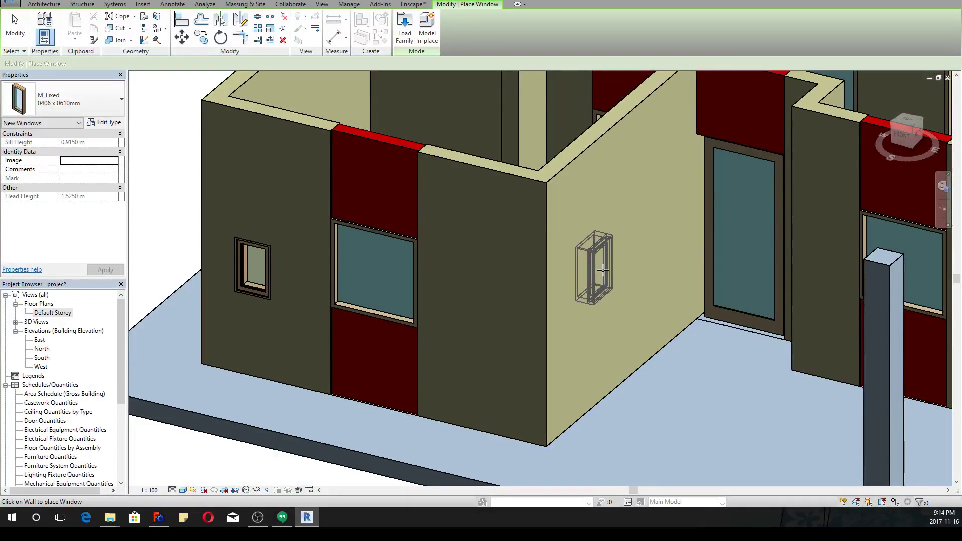
left_click(603, 270)
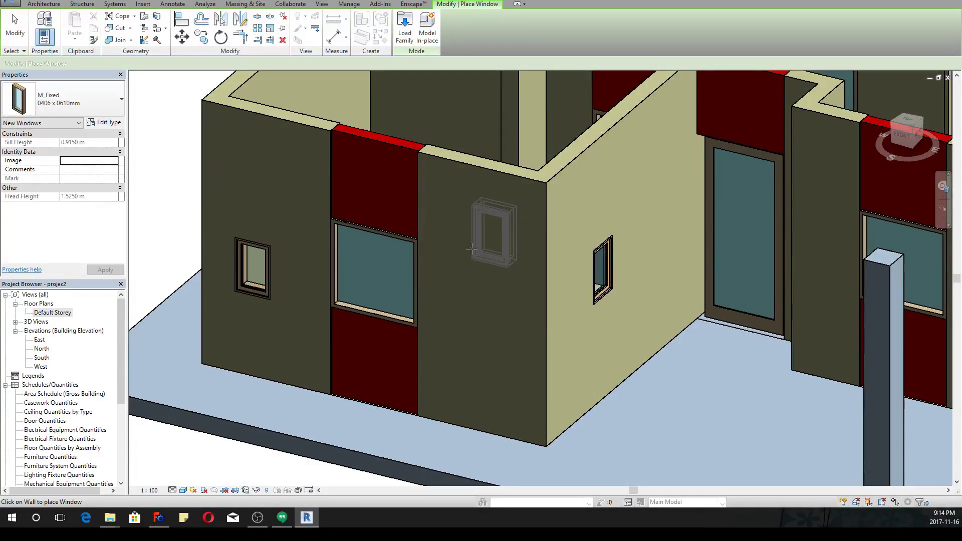
left_click(471, 249)
left_click(435, 345)
scroll(436, 336, "down", 3)
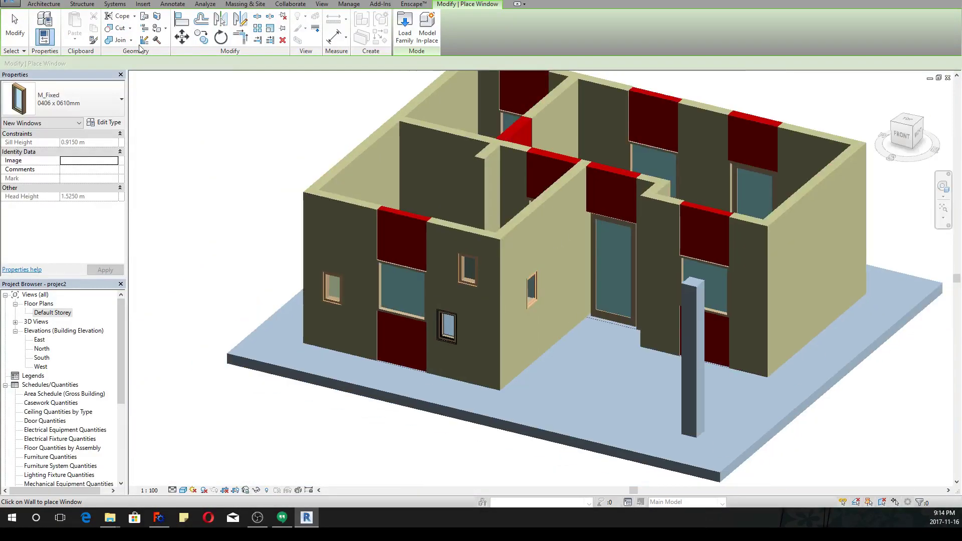
left_click(15, 28)
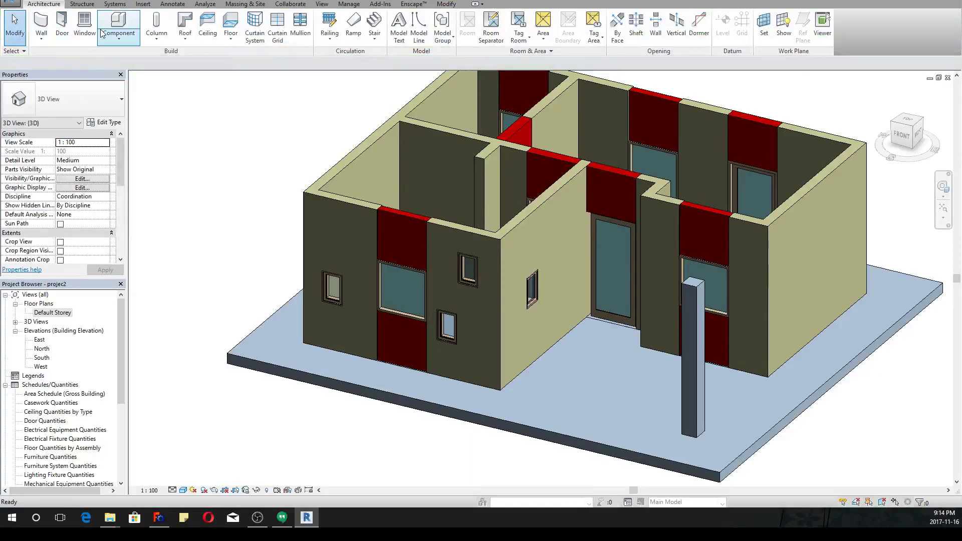
Step: Place two M_Single-Flush 0915 x 2134mm doors in the first house: one in the east wall and one in the wing wall beside the entrance
left_click(62, 25)
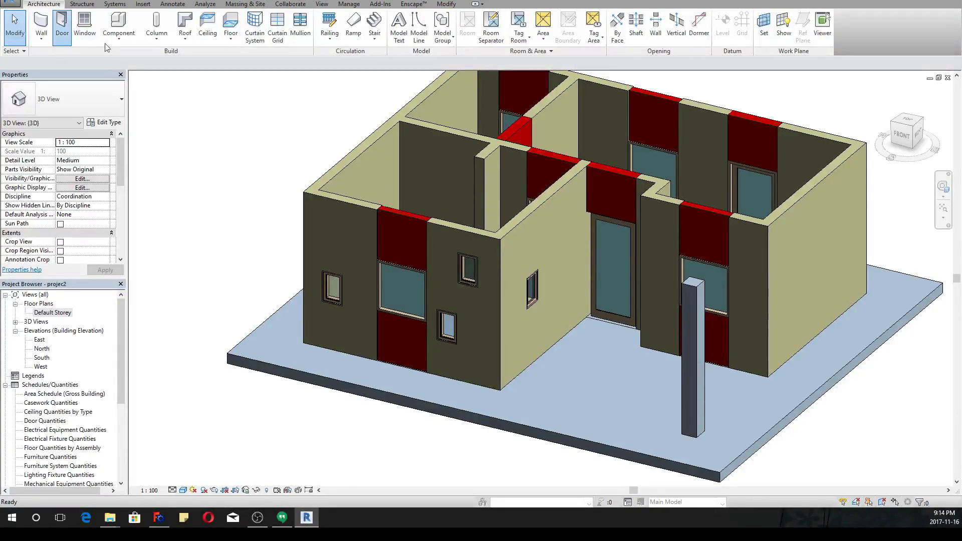
left_click(814, 283)
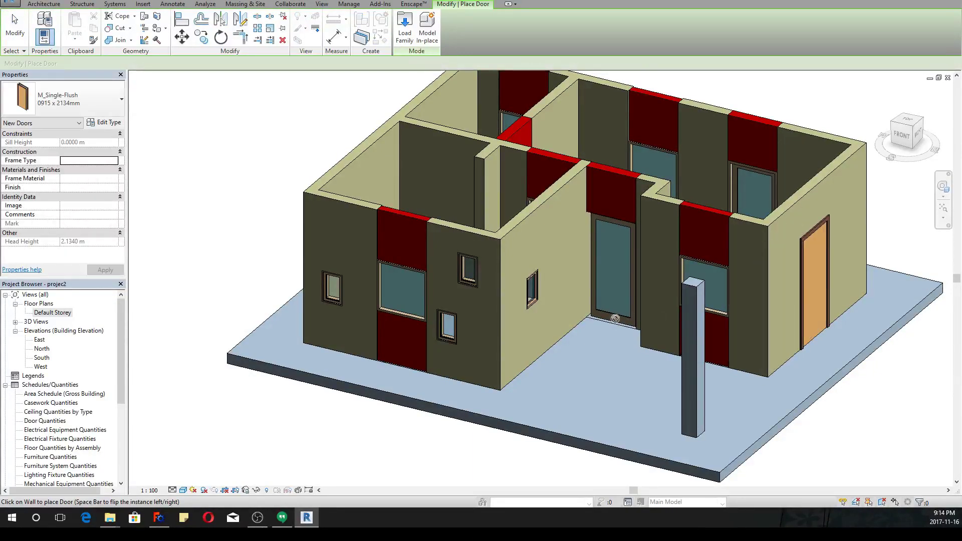
left_click(569, 290)
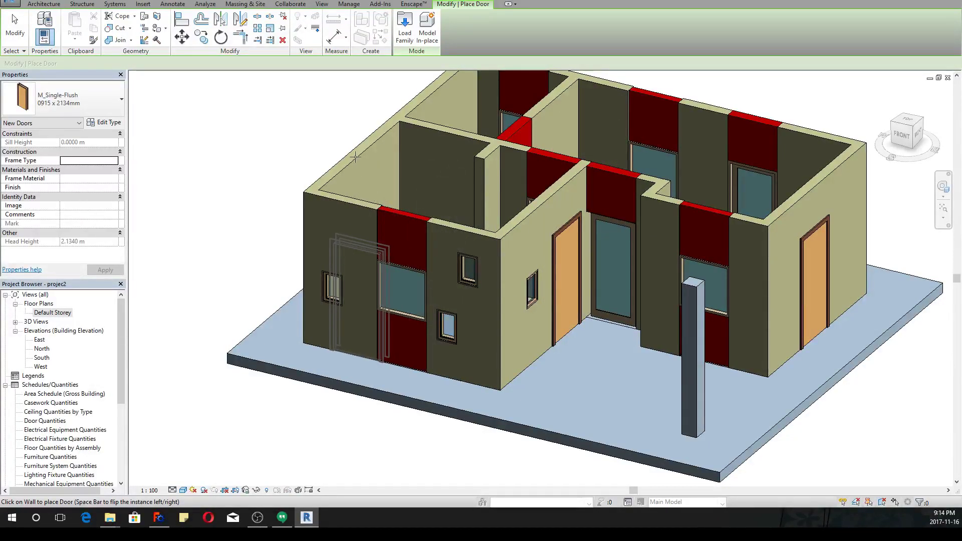
scroll(335, 249, "down", 2)
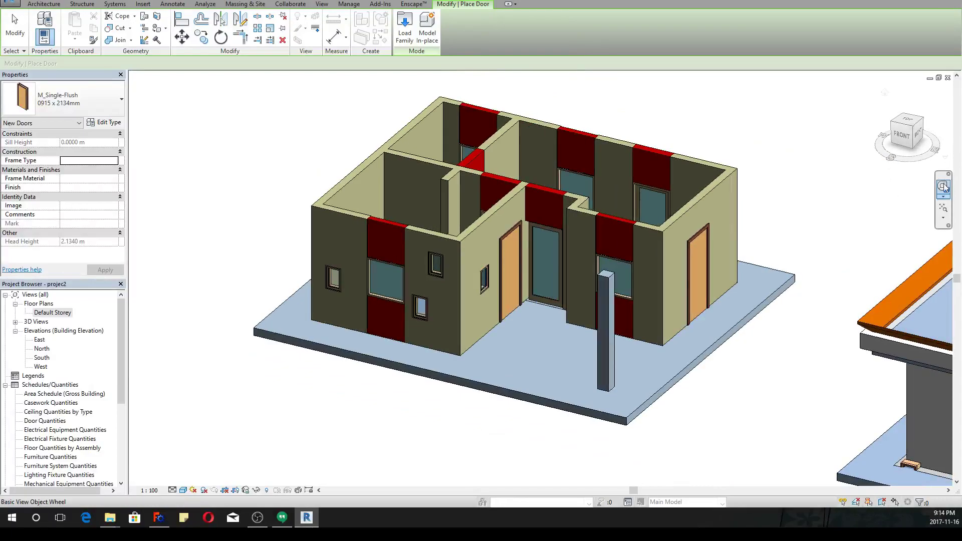
Step: Try placing a third M_Single-Flush 0915 x 2134mm door in the short wall between the glazed entrance and the column, ending door placement
left_click(577, 251)
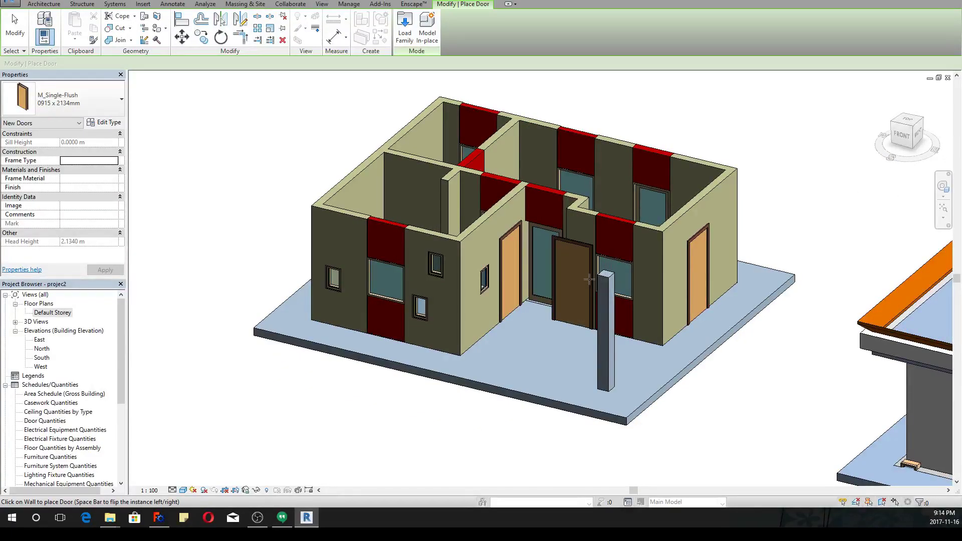
key("Escape")
key("Escape")
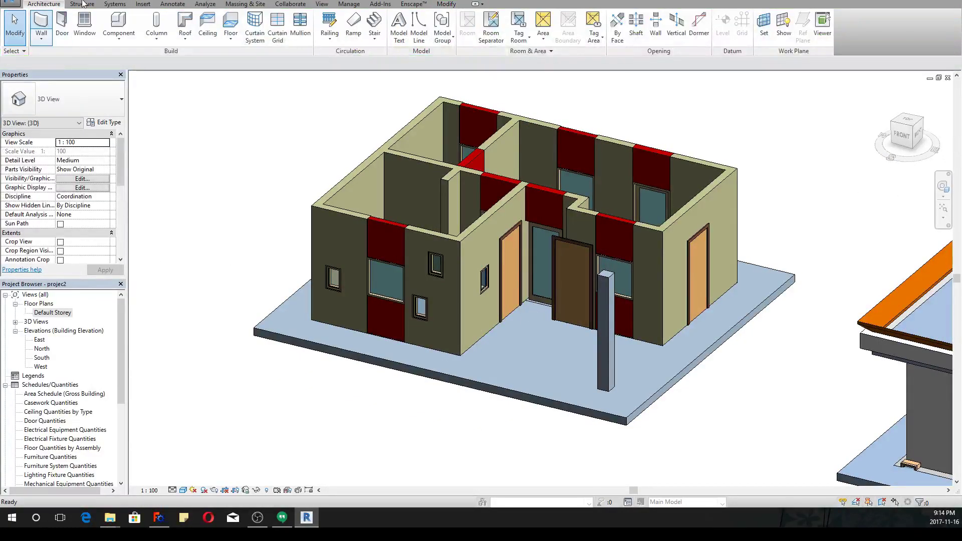
Step: Open the Default Storey floor plan and delete the misplaced single-flush door beside the first house's glazed entrance
double_click(52, 314)
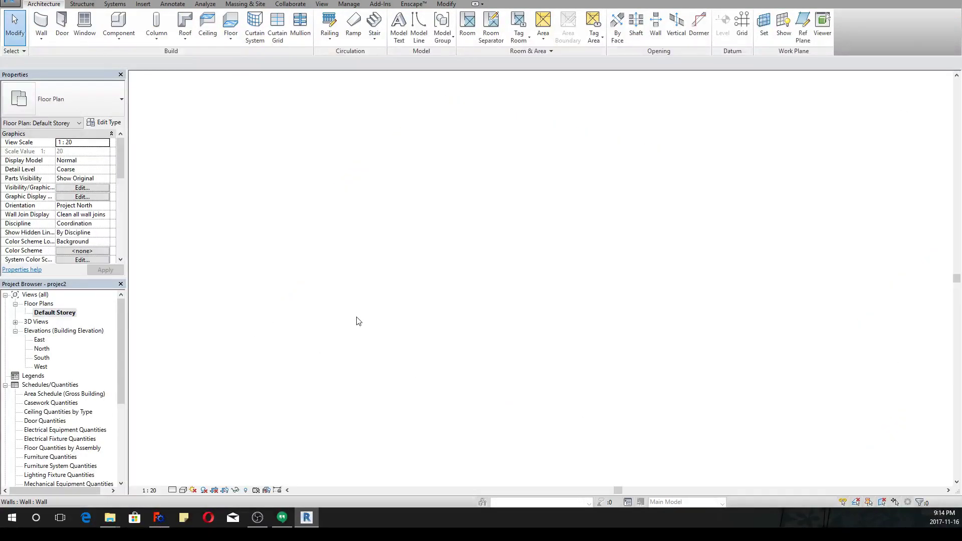
left_click(560, 393)
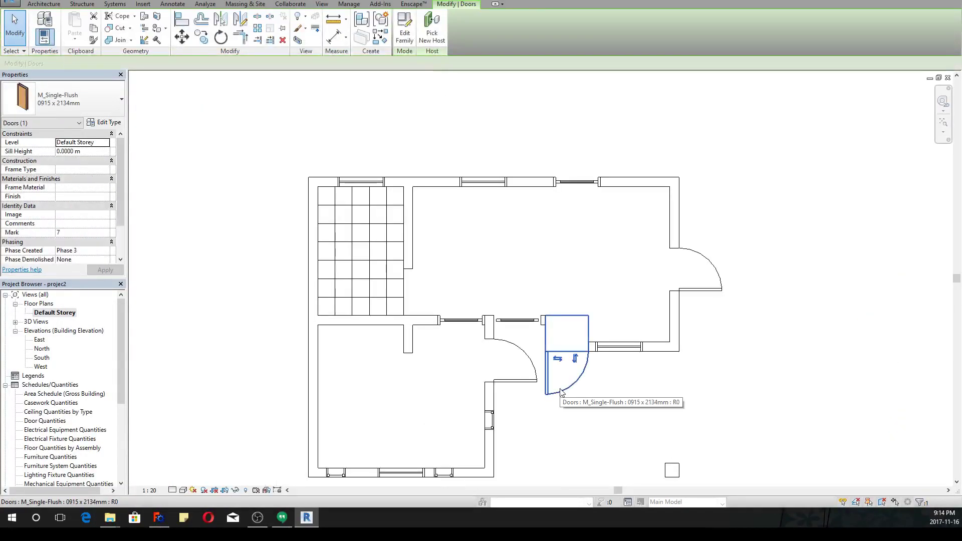
key("Delete")
Step: Select the first house's imported entrance frame in plan and compare the wall layouts of both houses
middle_click_drag(507, 400, 520, 351)
left_click(511, 315)
left_click(532, 273)
scroll(534, 274, "up", 5)
scroll(542, 249, "down", 8)
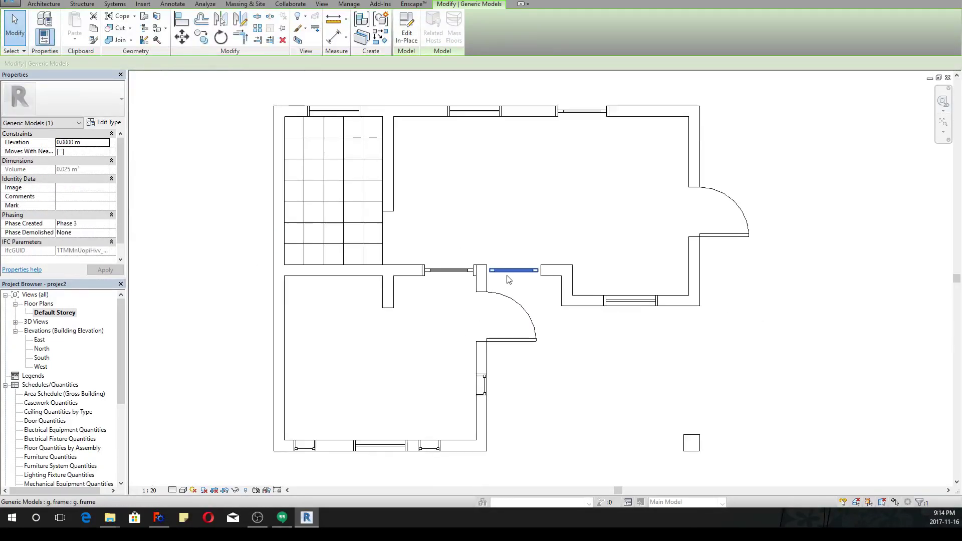
scroll(421, 294, "down", 3)
middle_click_drag(639, 272, 460, 299)
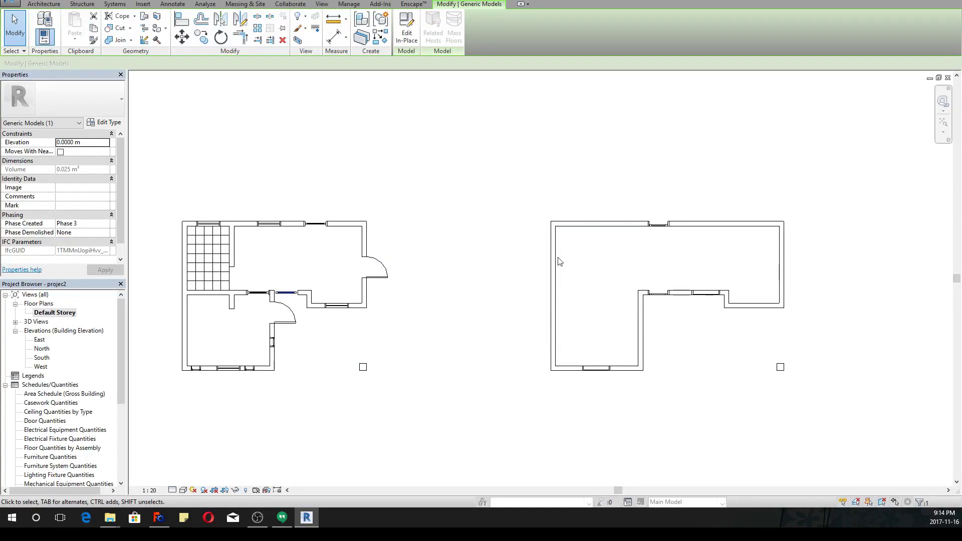
Step: Return to the 3D view, clear the selection and bring both houses into view
left_click(323, 4)
left_click(316, 22)
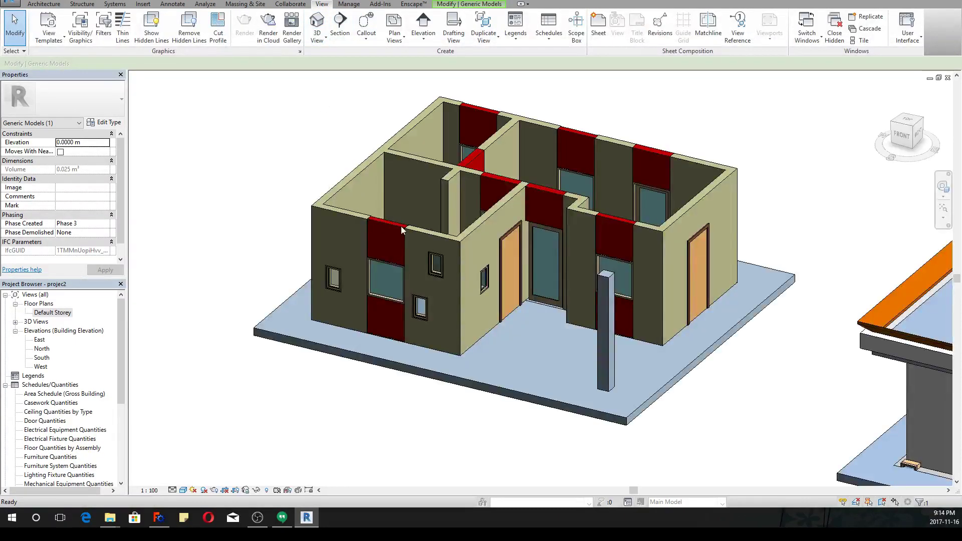
left_click(321, 378)
scroll(310, 353, "down", 3)
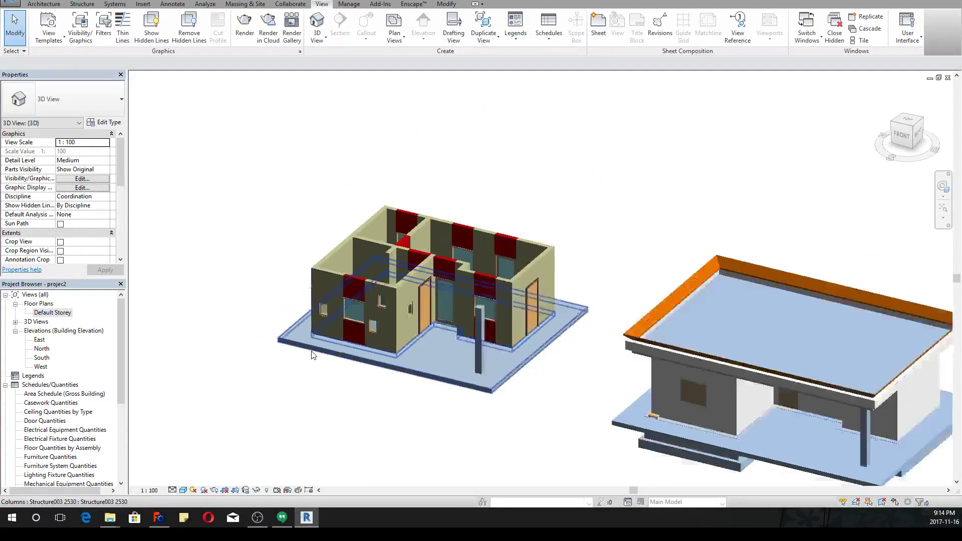